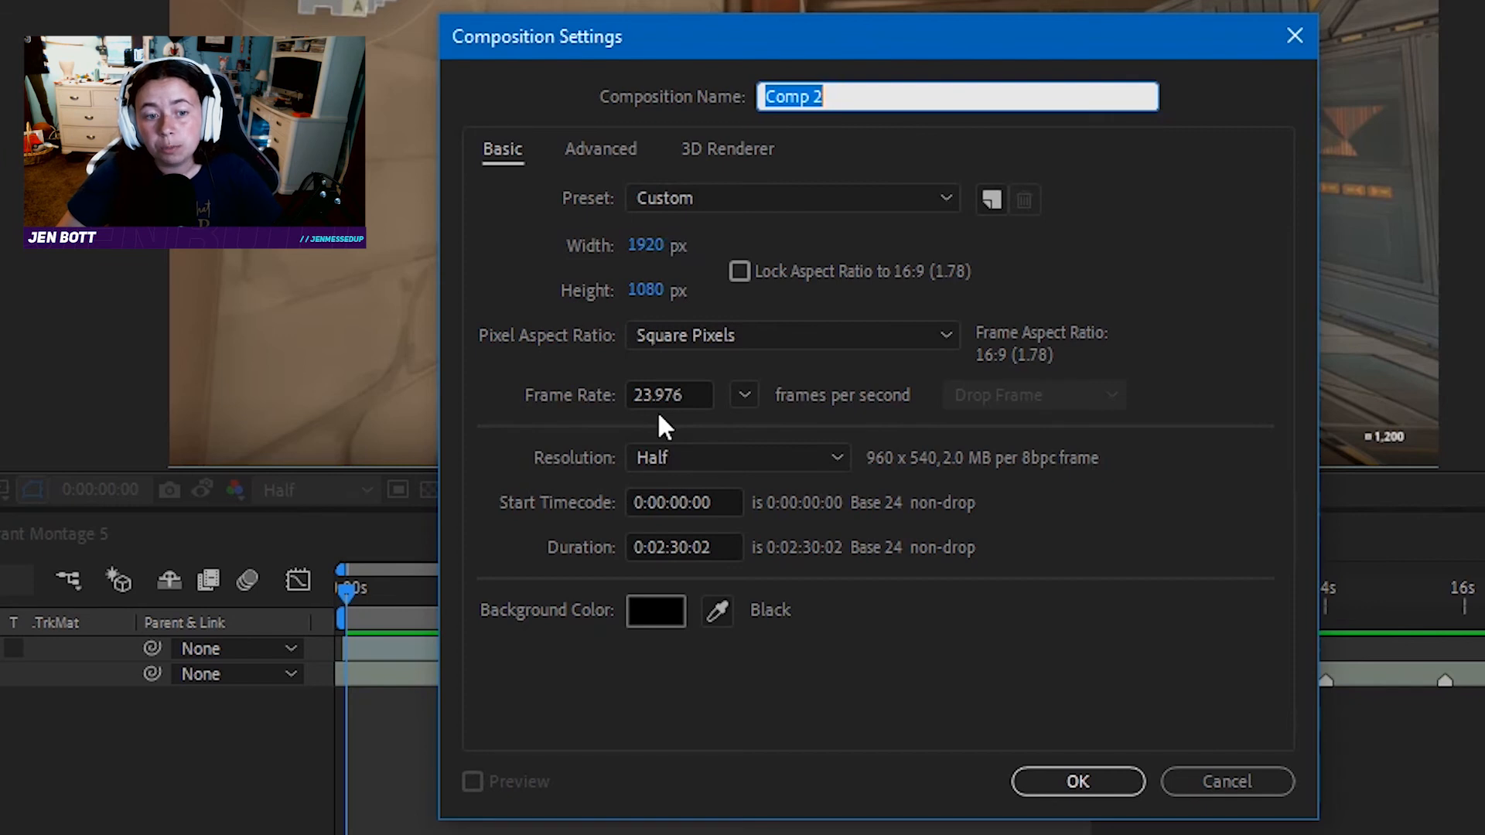
Create a composition named TUTORIAL at 23.976 frames per second and move it into the TUTORIAL folder.
{"action": "left_click", "coordinate": [740, 393]}
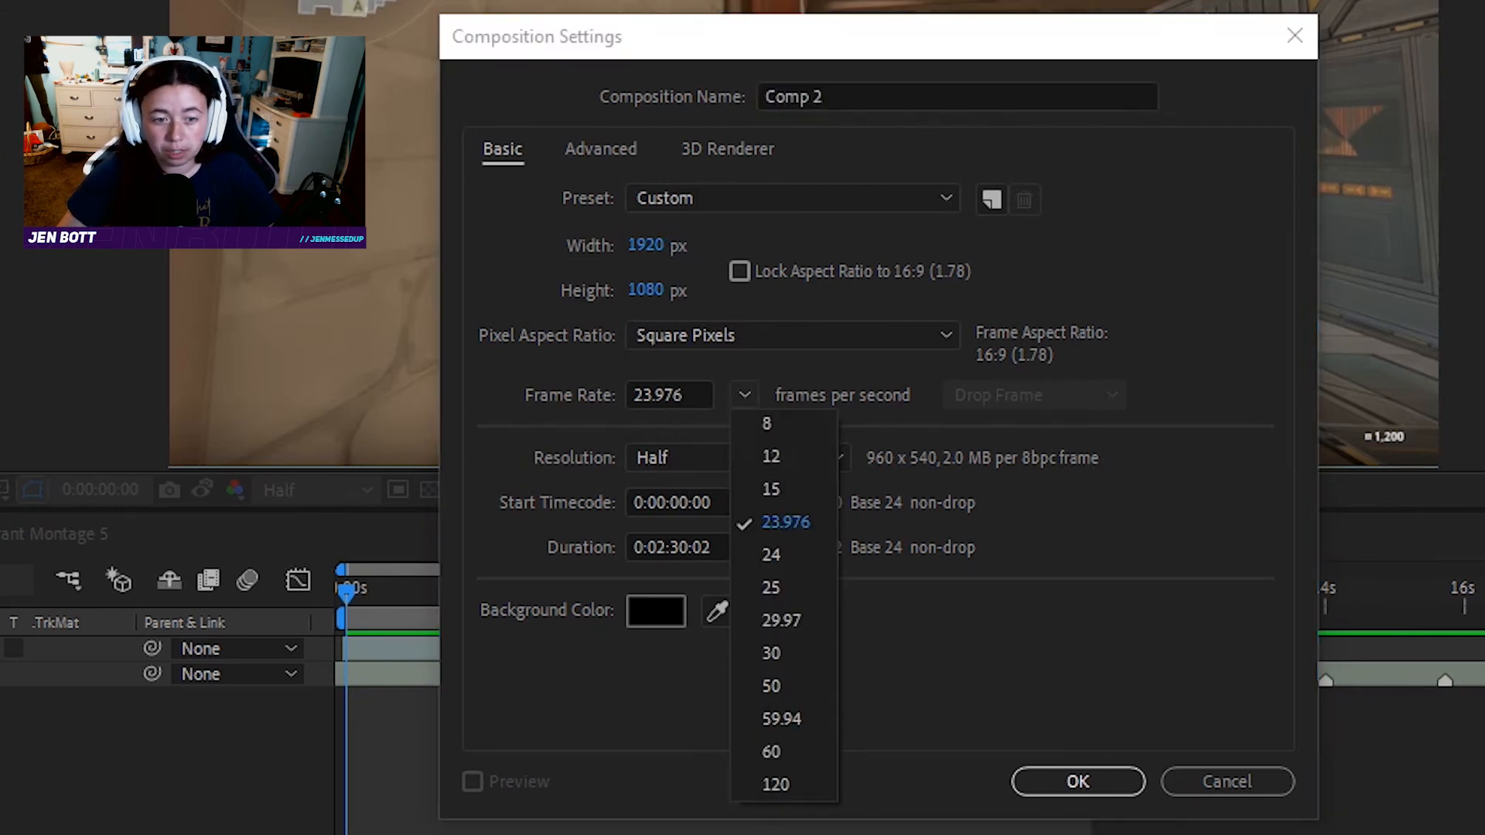
{"action": "left_click", "coordinate": [827, 373]}
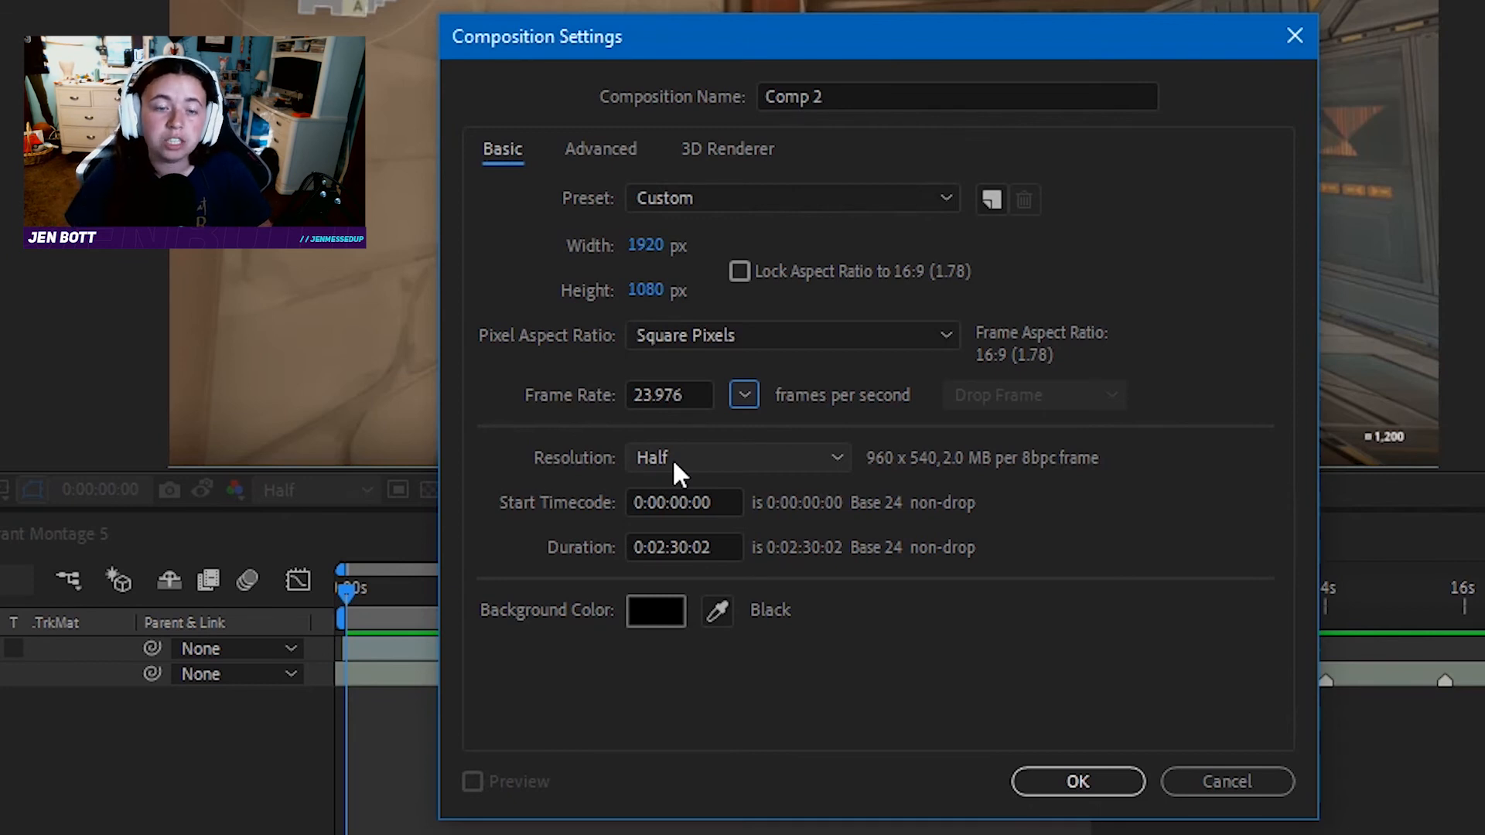
{"action": "left_click", "coordinate": [885, 96]}
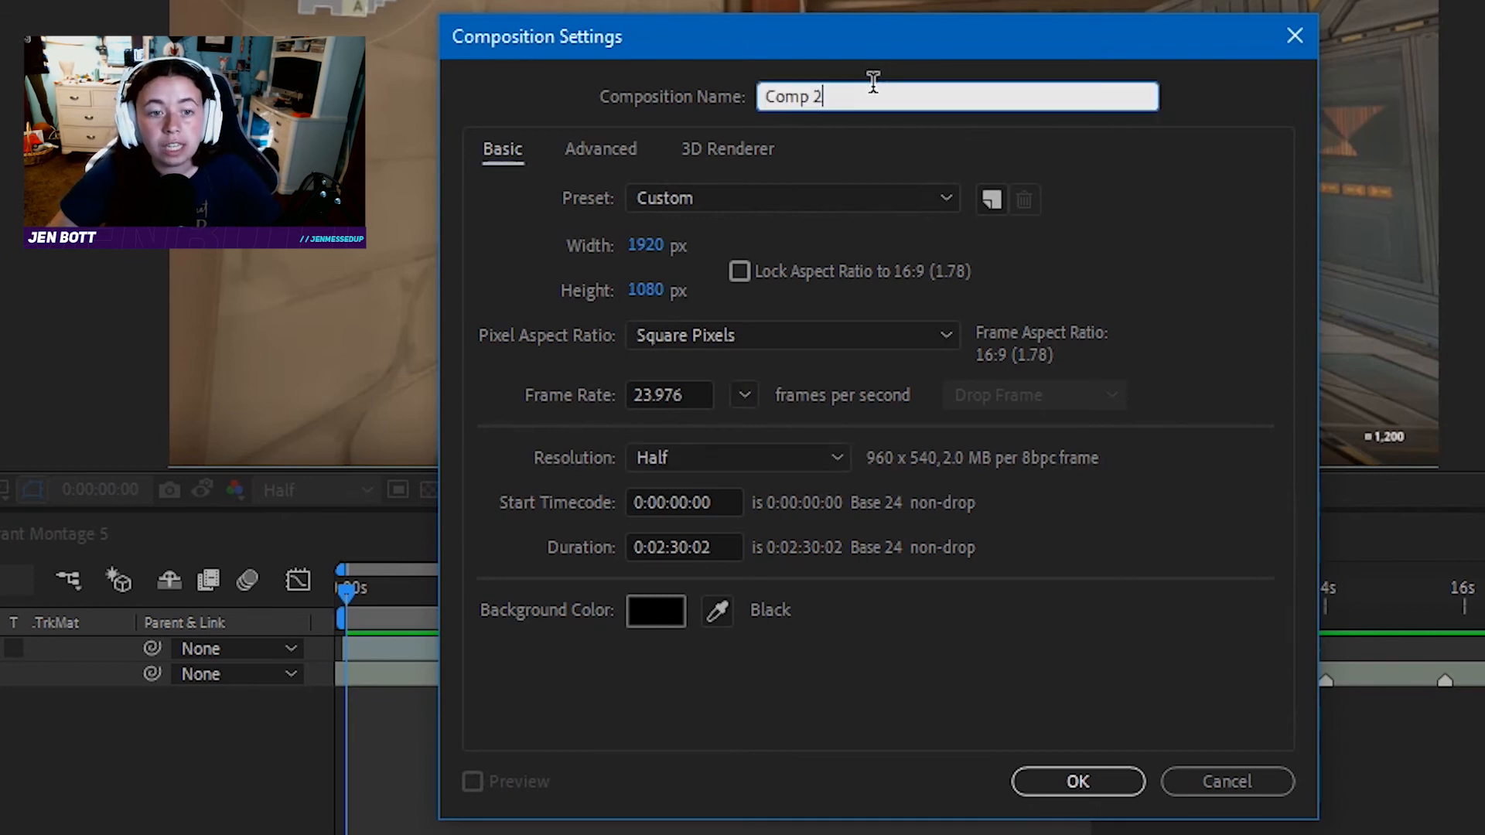
{"action": "left_click_drag", "start_coordinate": [869, 87], "coordinate": [600, 103]}
{"action": "type", "text": "TUTORIAL"}
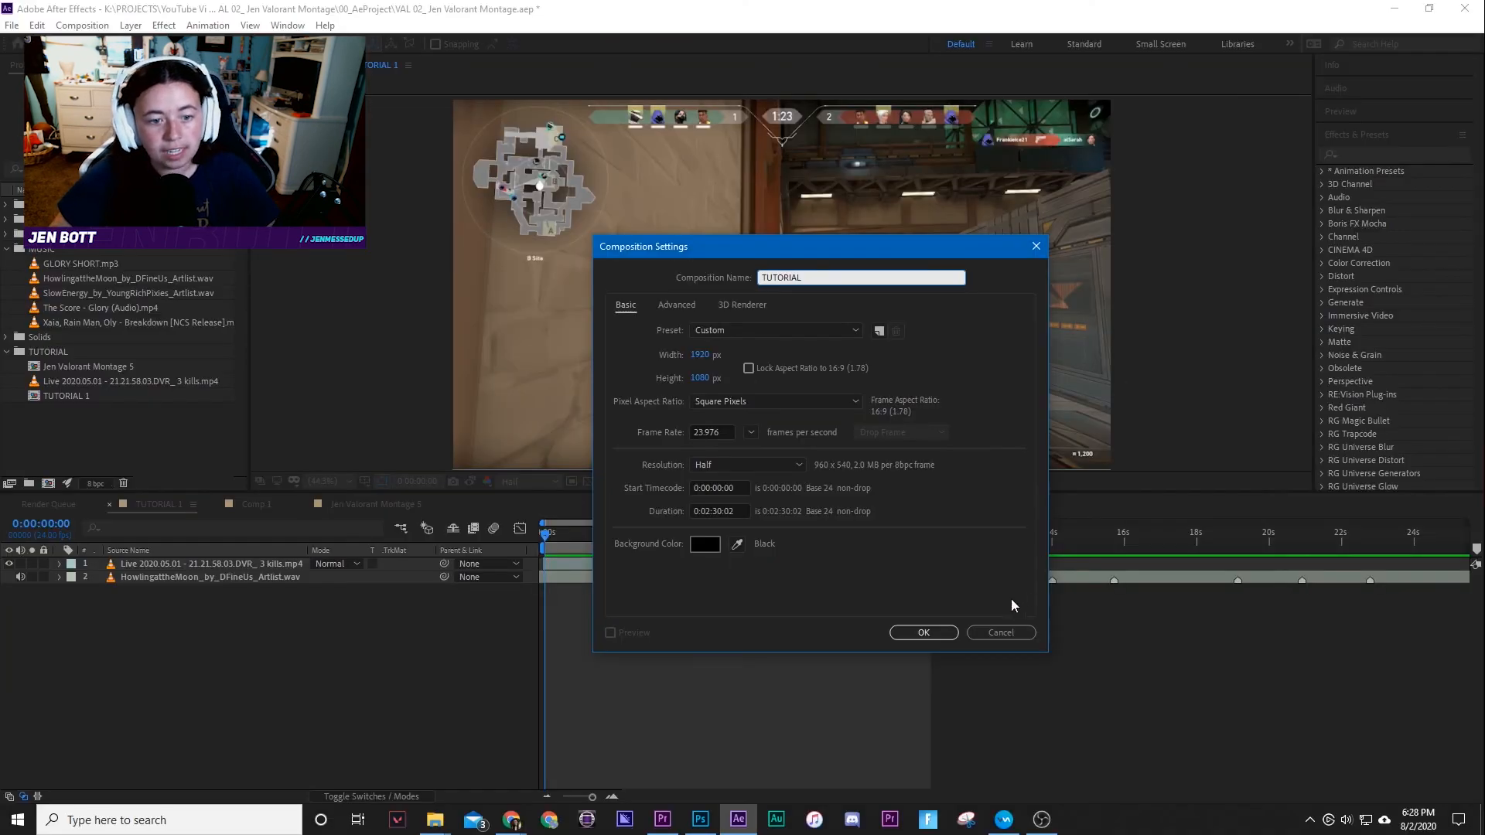
{"action": "left_click", "coordinate": [935, 634]}
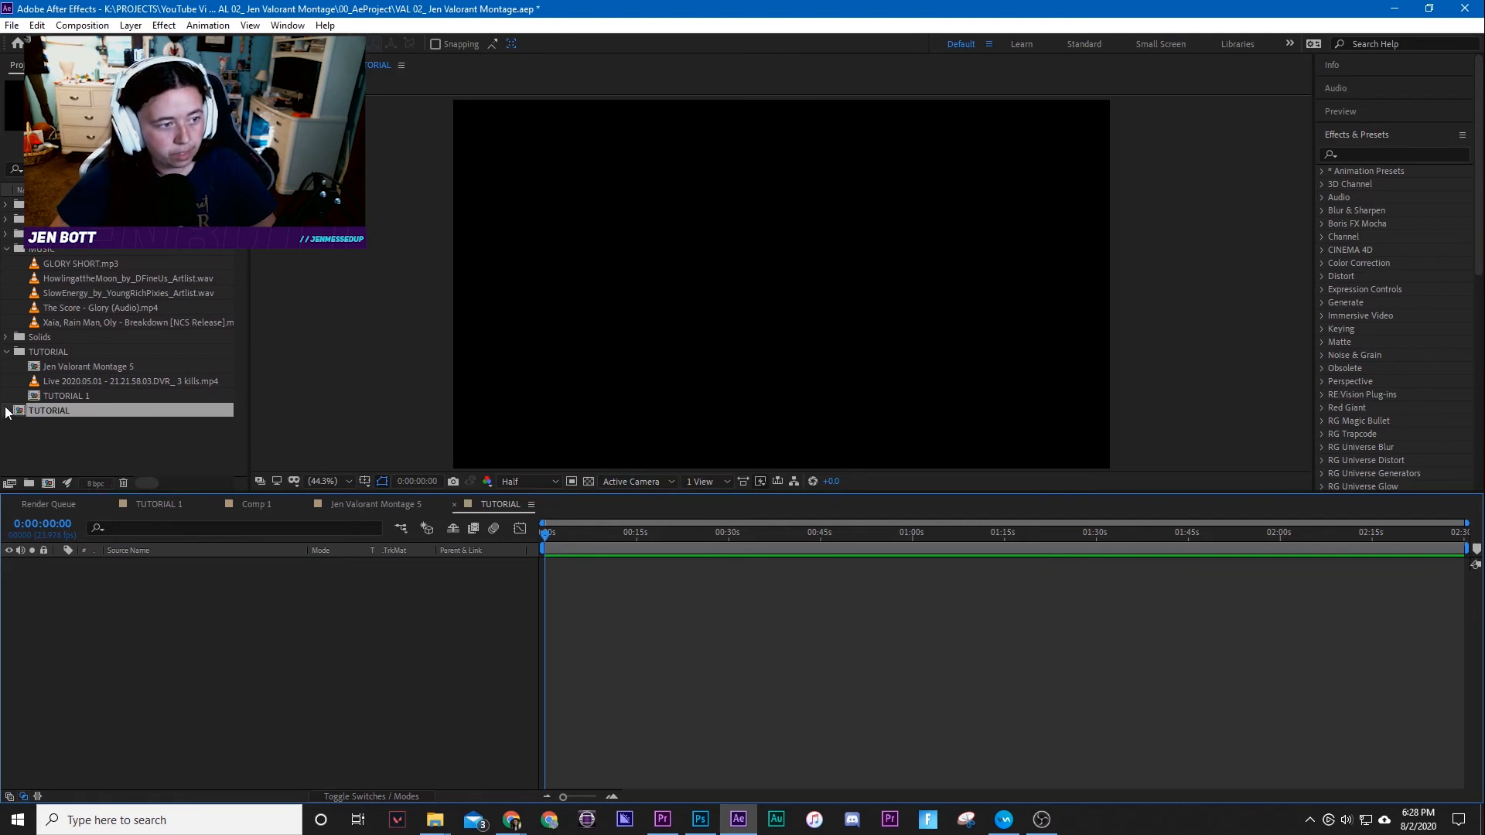
{"action": "left_click_drag", "start_coordinate": [19, 411], "coordinate": [48, 352]}
{"action": "left_click", "coordinate": [111, 427]}
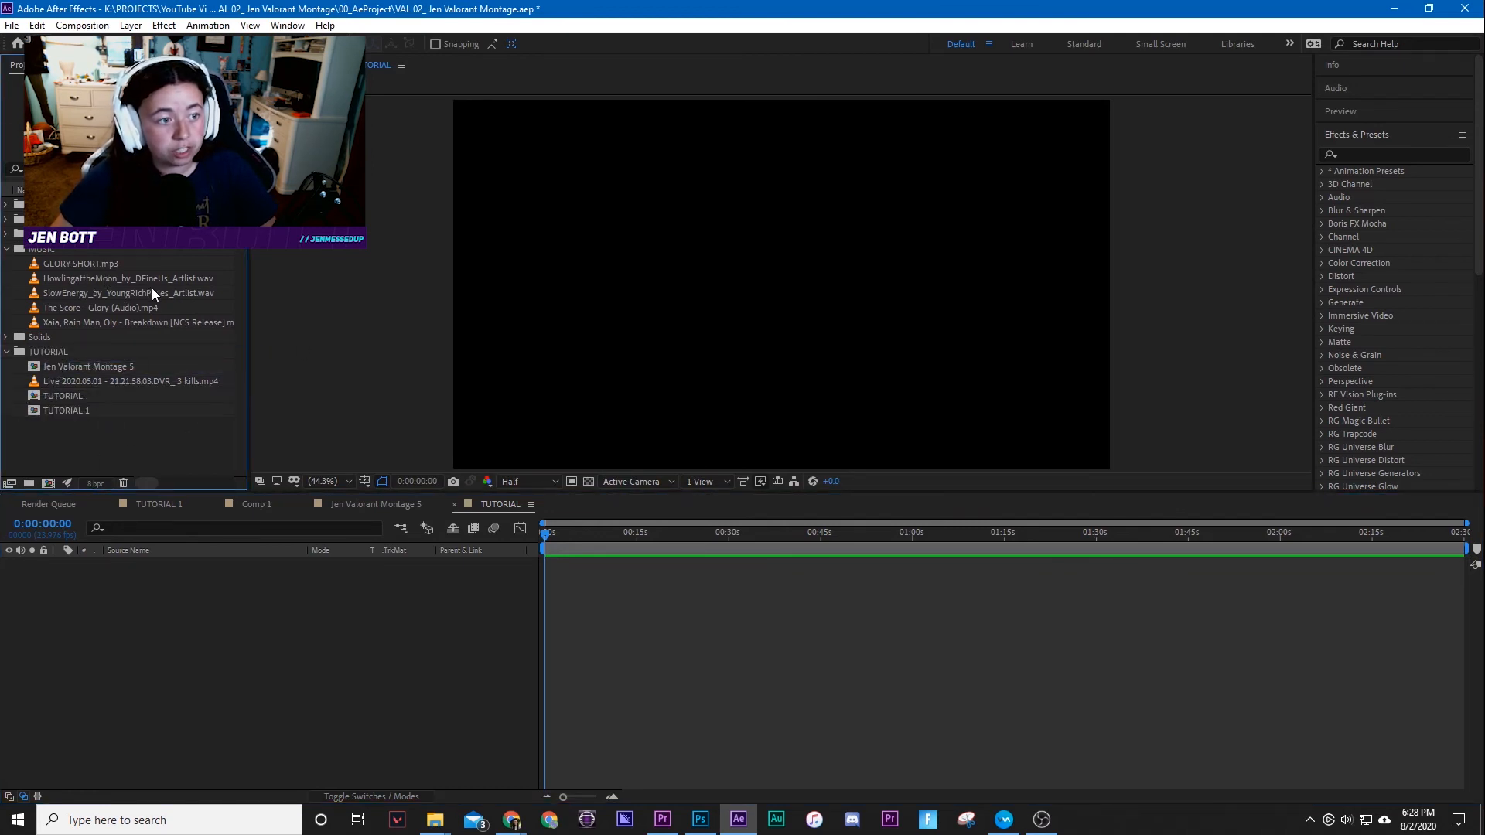
{"action": "left_click_drag", "start_coordinate": [156, 281], "coordinate": [377, 683]}
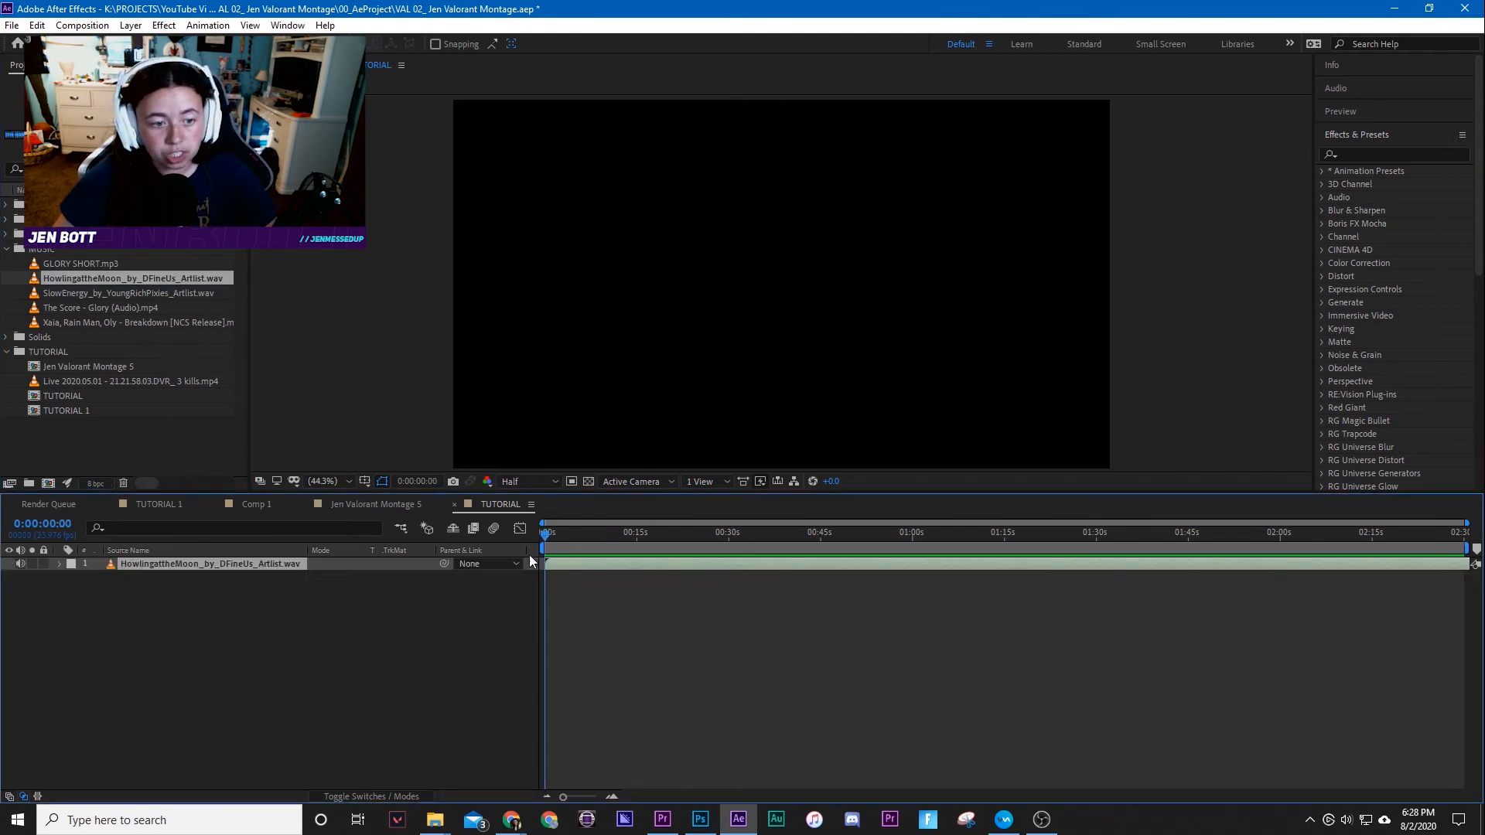
{"action": "key", "text": "Delete"}
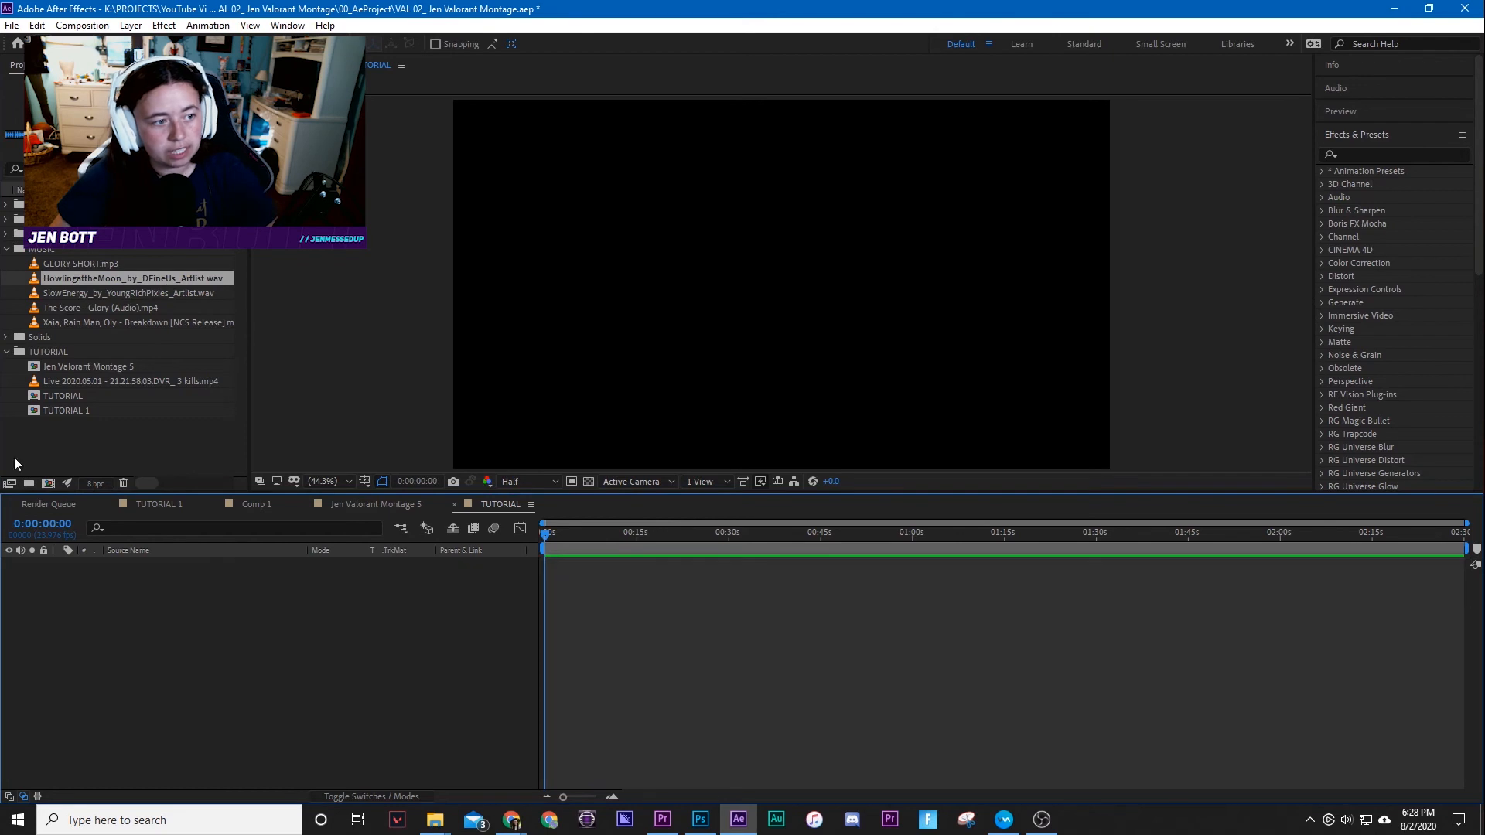
{"action": "left_click", "coordinate": [43, 396]}
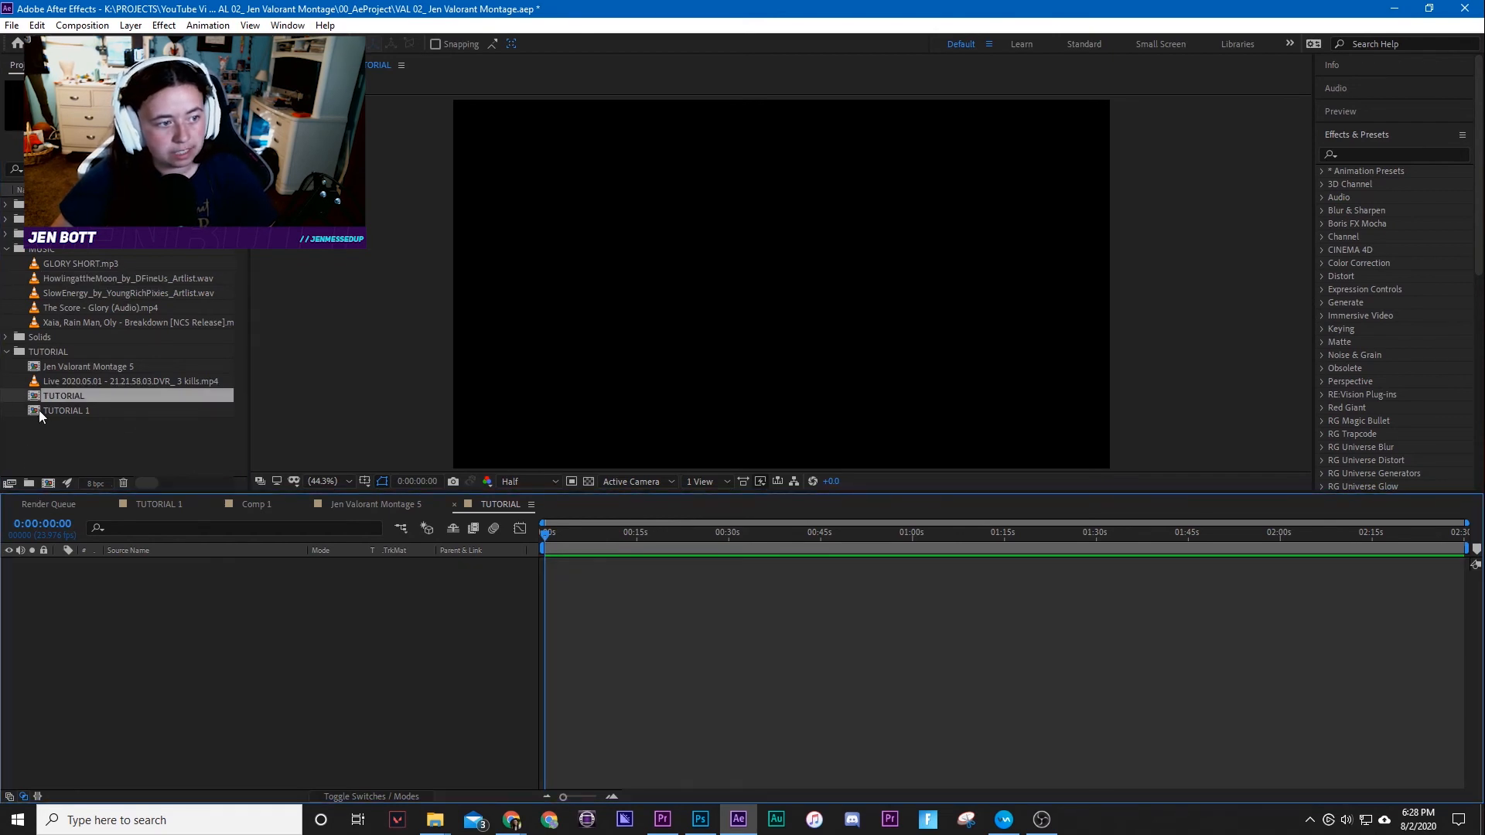
Copy the HowlingattheMoon audio layer with its markers from the TUTORIAL 1 composition into the TUTORIAL composition.
{"action": "double_click", "coordinate": [39, 410]}
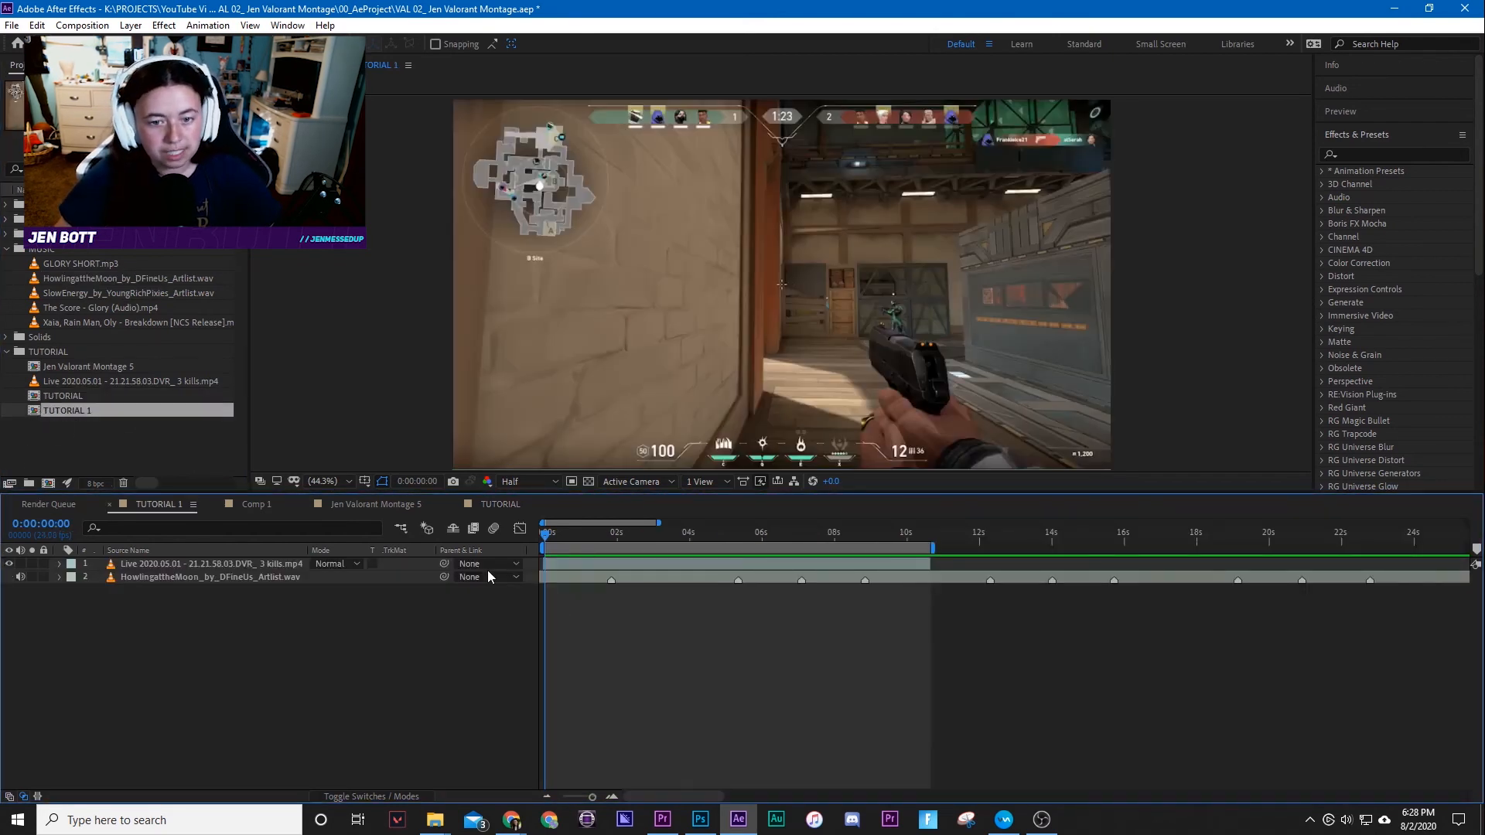
{"action": "left_click", "coordinate": [877, 581]}
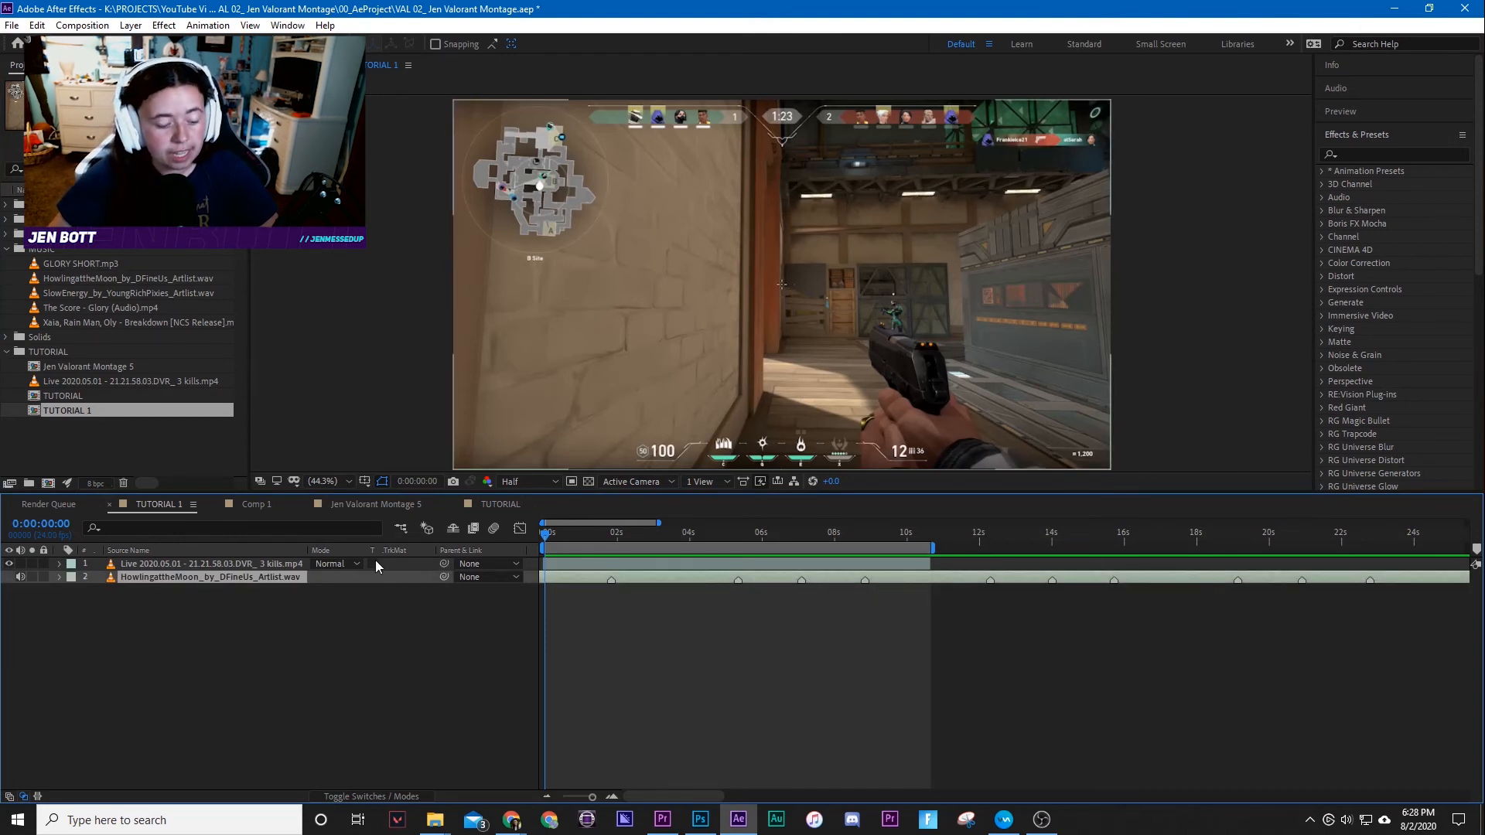
{"action": "double_click", "coordinate": [38, 396]}
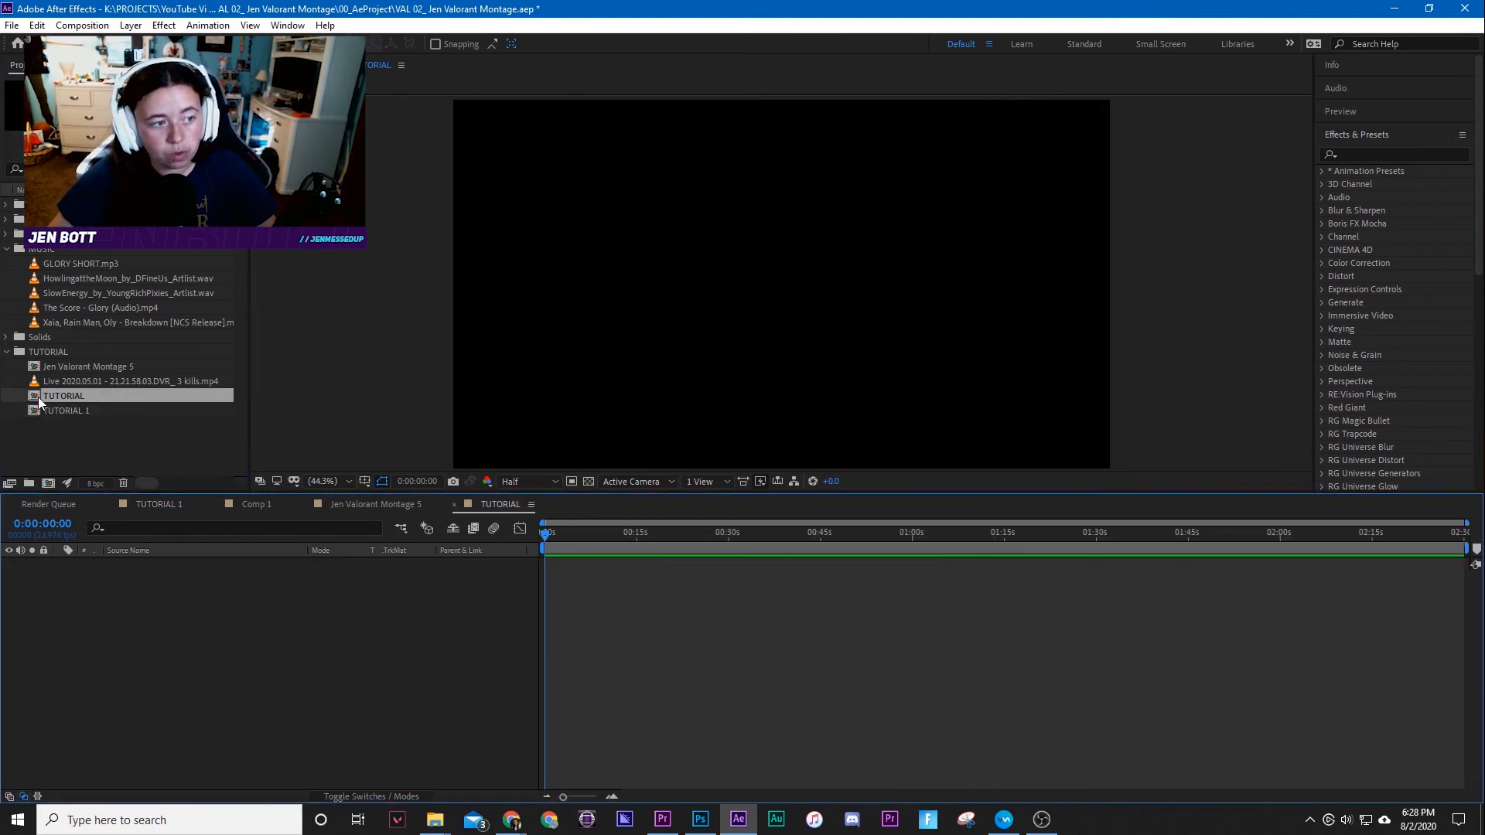
{"action": "key", "text": "ctrl+v"}
{"action": "scroll", "coordinate": [625, 618], "scroll_direction": "up", "scroll_amount": 5}
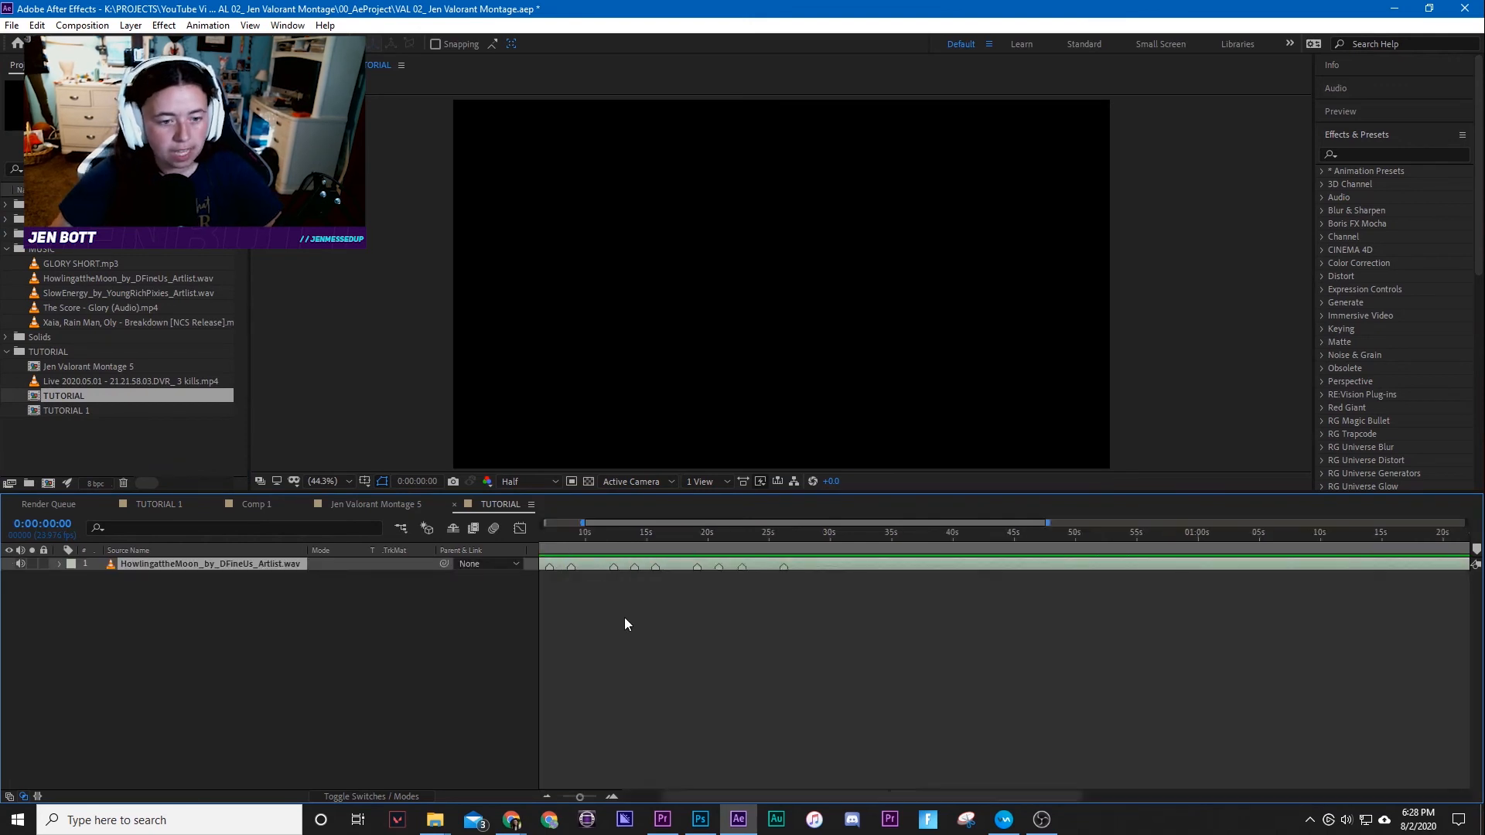
{"action": "left_click_drag", "start_coordinate": [726, 797], "coordinate": [670, 796]}
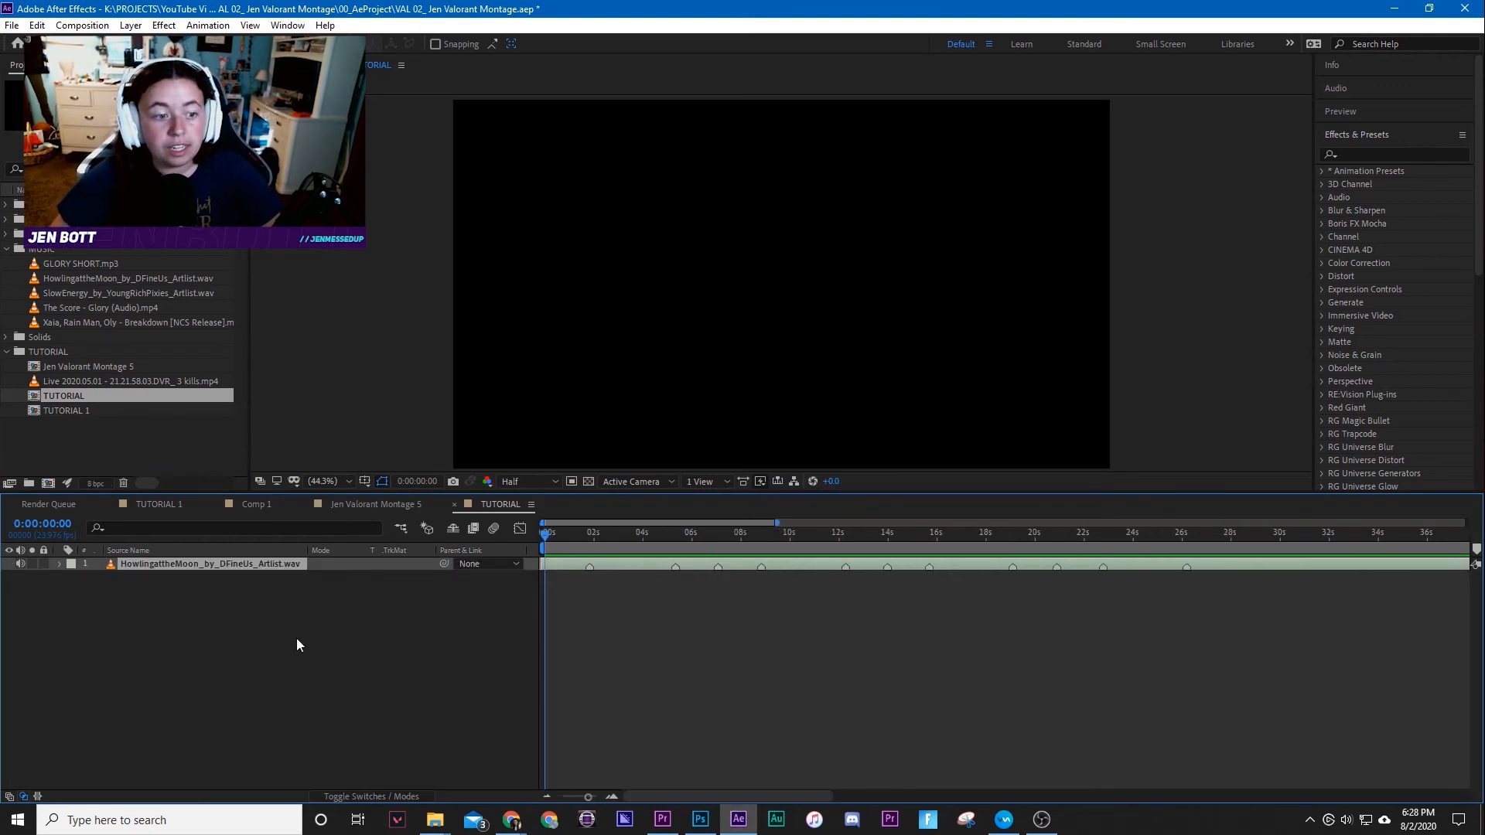
Reveal the waveform of the HowlingattheMoon audio layer and enlarge the start of the song on the timeline.
{"action": "left_click", "coordinate": [60, 565]}
{"action": "left_click", "coordinate": [74, 579]}
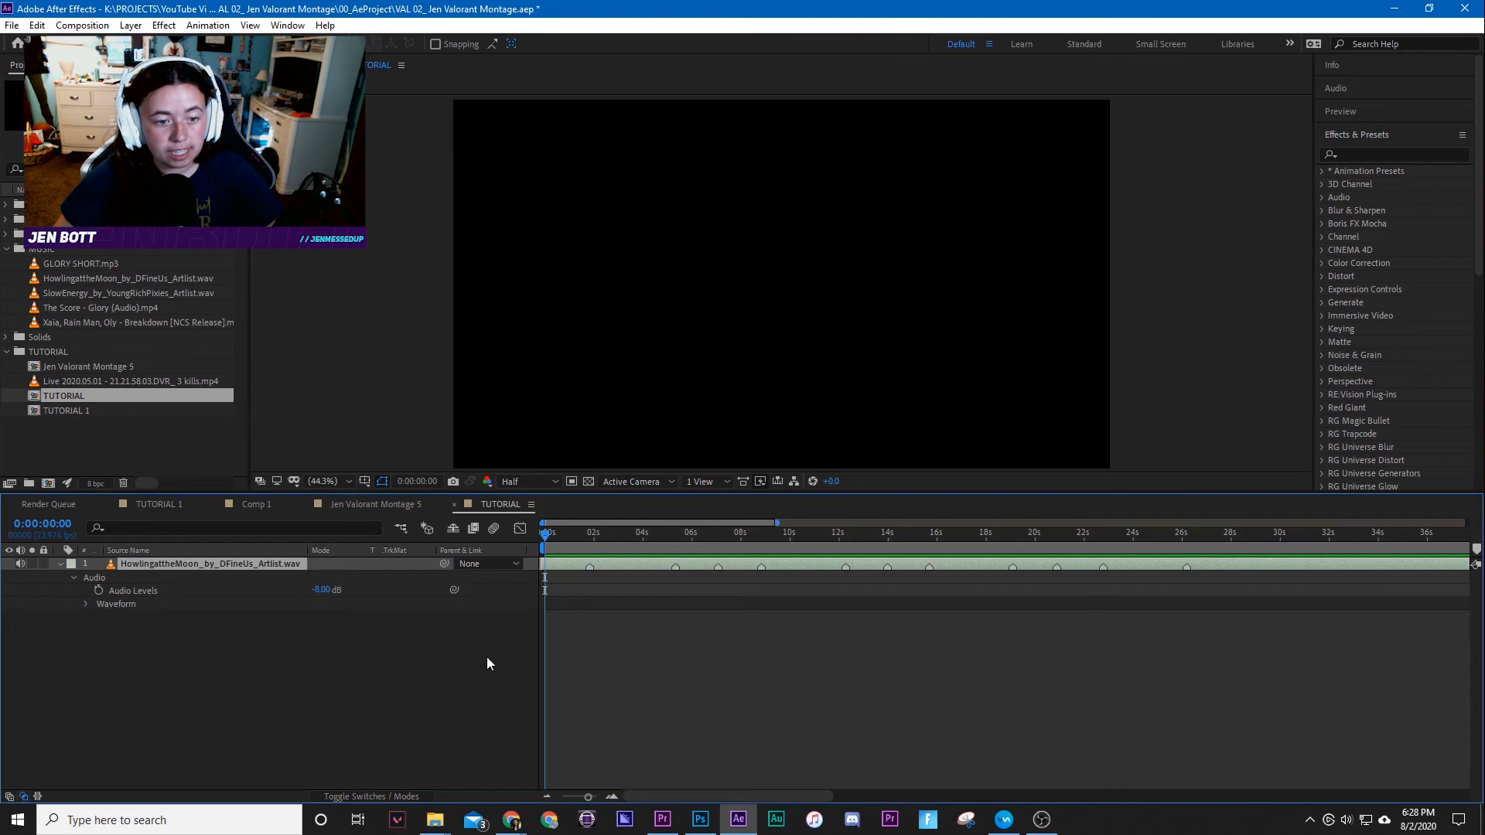
{"action": "left_click", "coordinate": [87, 604]}
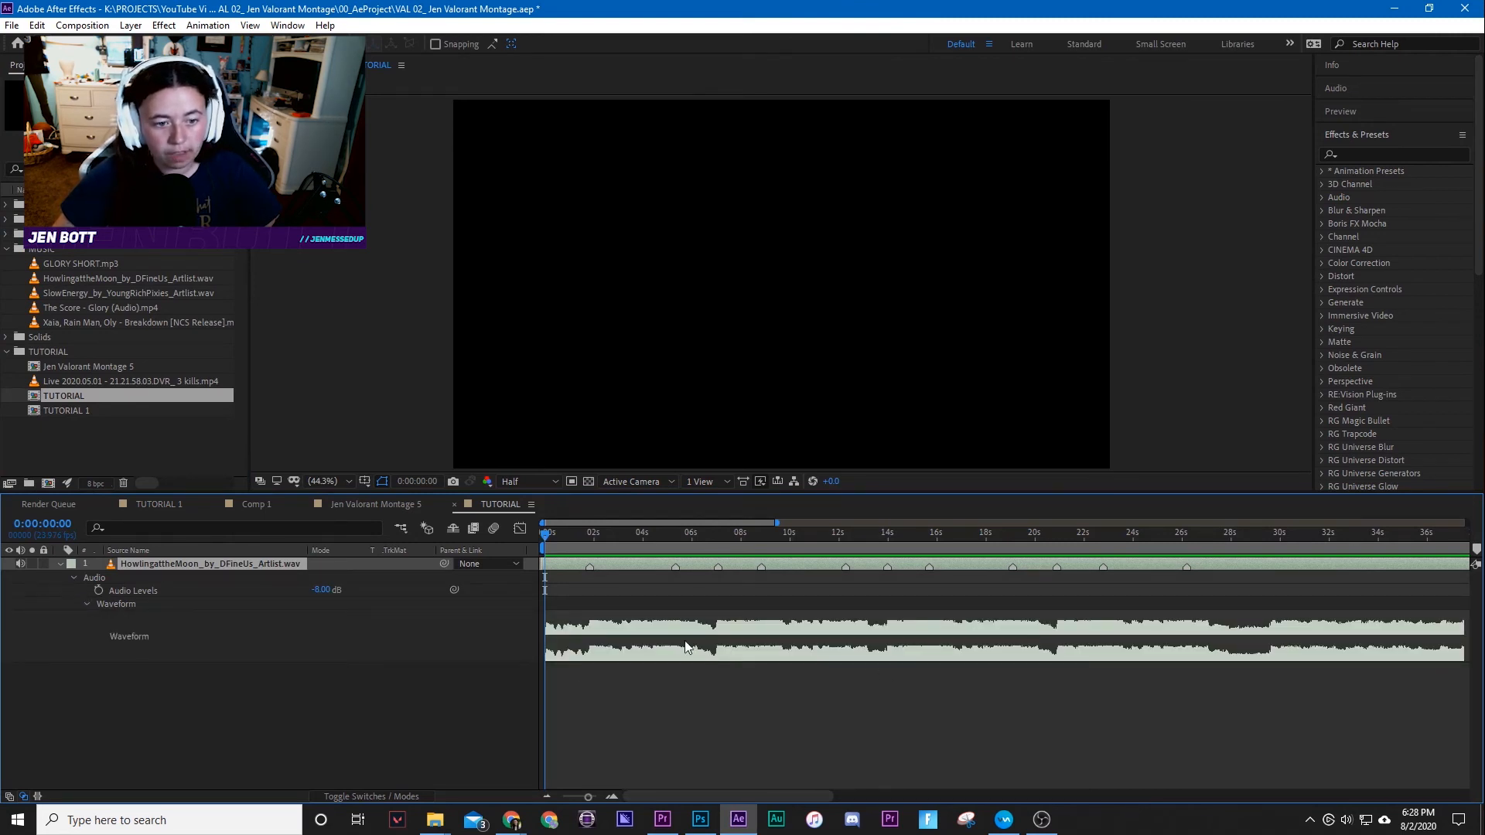
{"action": "scroll", "coordinate": [691, 737], "scroll_direction": "up", "scroll_amount": 1}
{"action": "left_click_drag", "start_coordinate": [686, 796], "coordinate": [649, 795]}
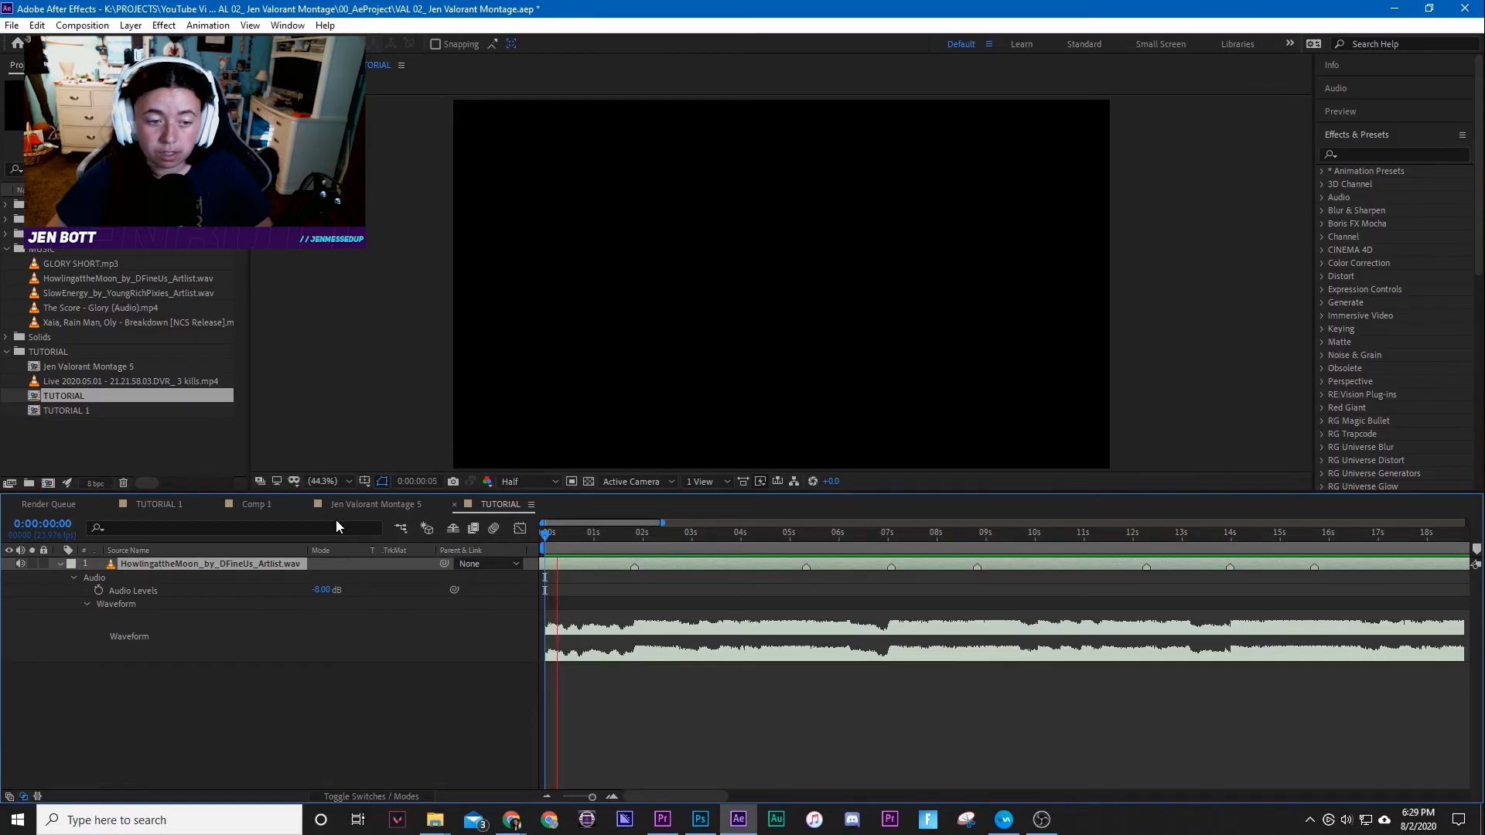
Play the song to its first beat, set the current time to 0:00:01:20 and show the audio layer's marker commands.
{"action": "key", "text": "space"}
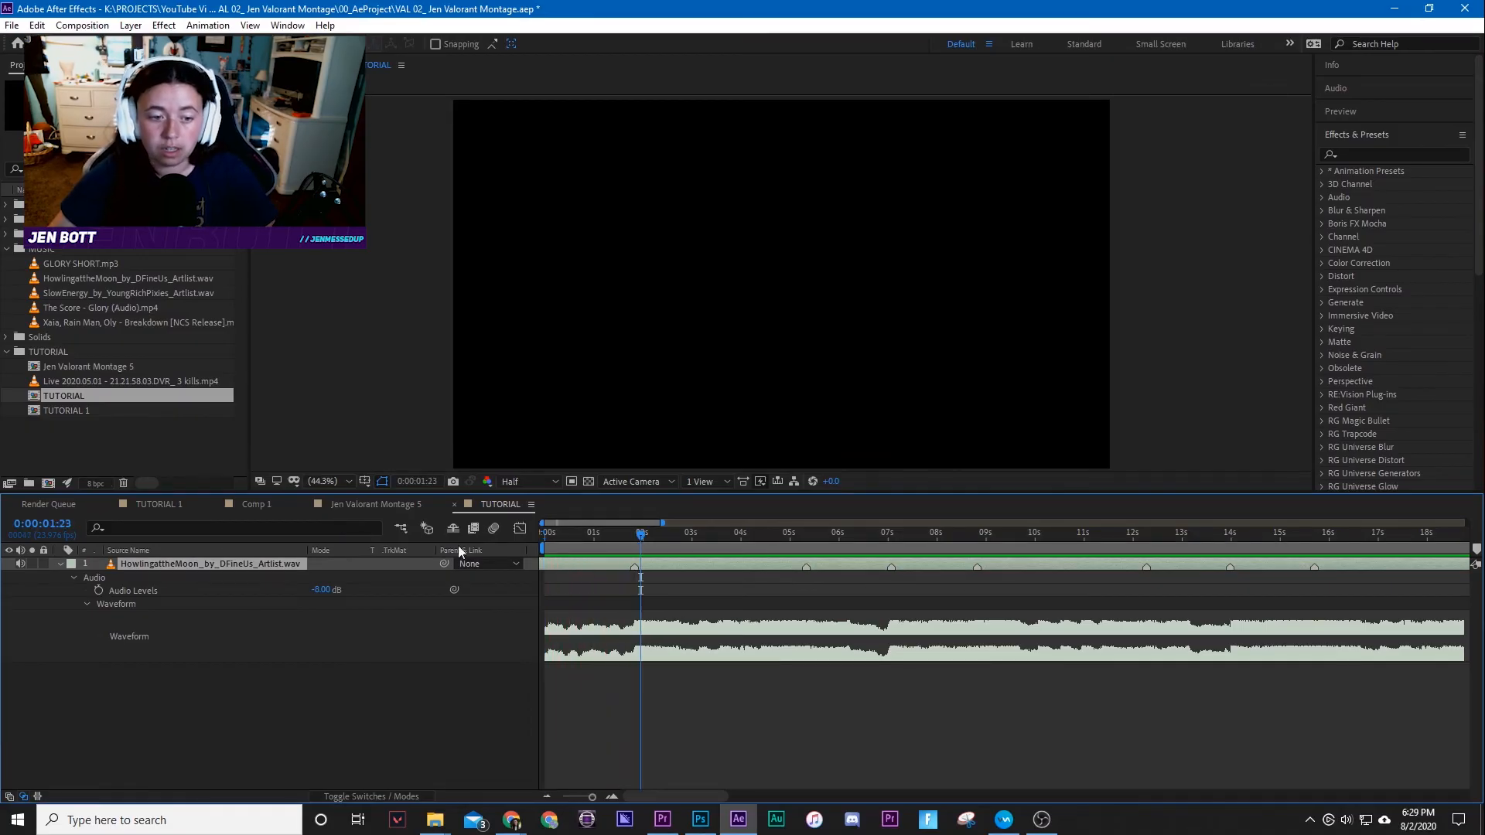
{"action": "left_click", "coordinate": [635, 533]}
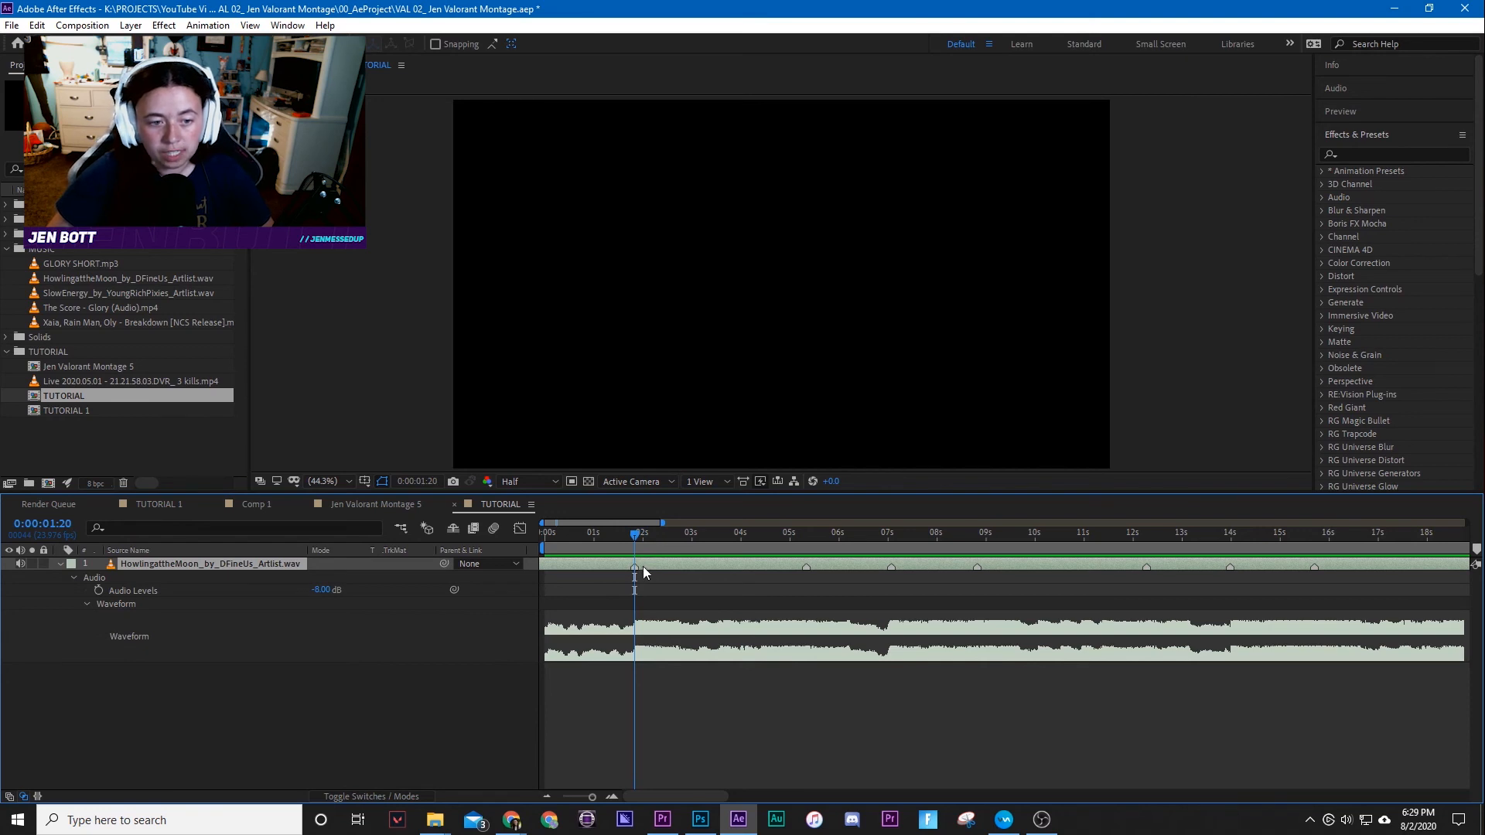
{"action": "right_click", "coordinate": [643, 566]}
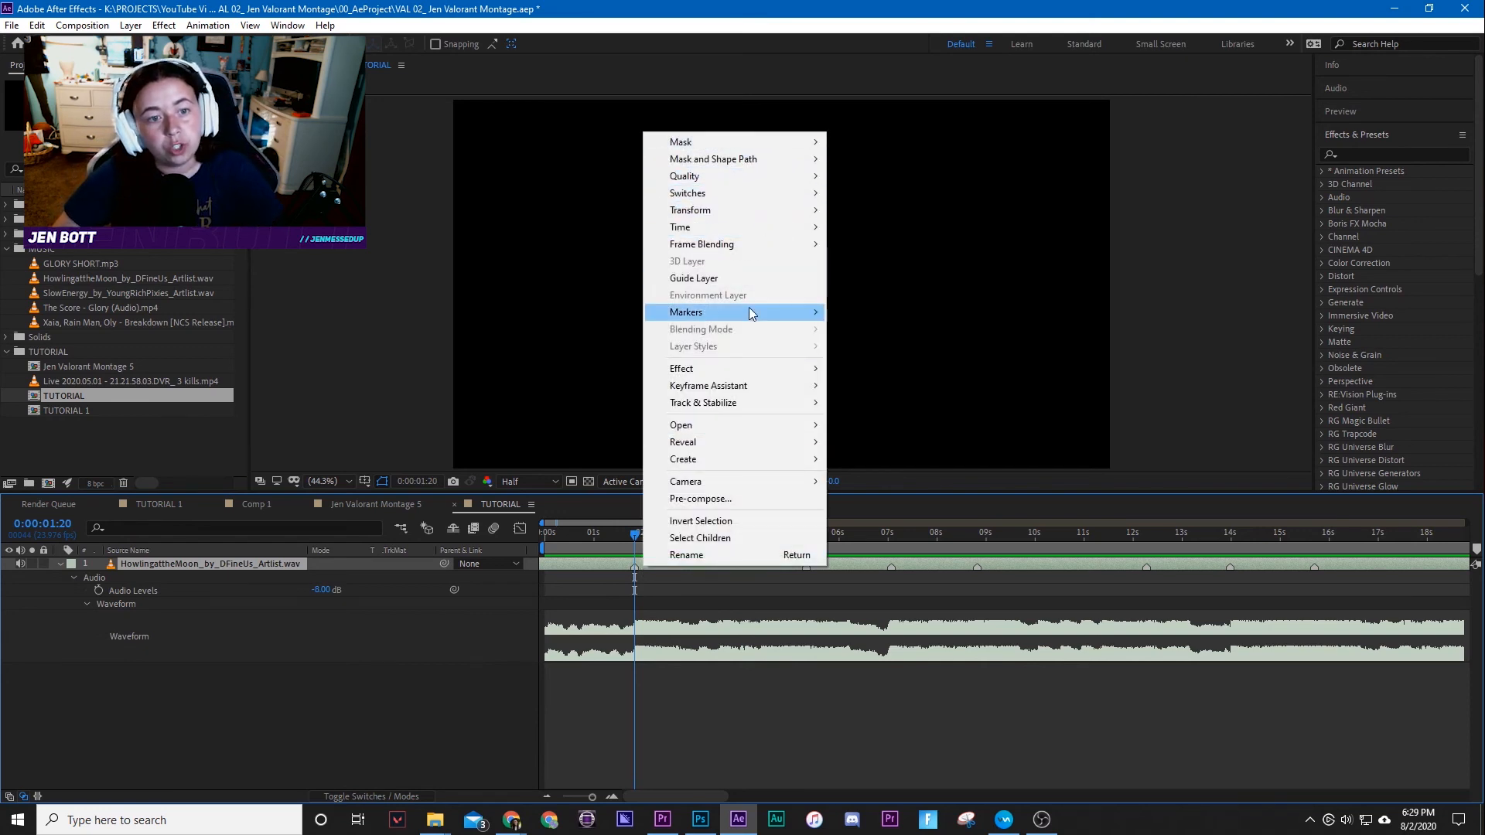
{"action": "mouse_move", "coordinate": [752, 312]}
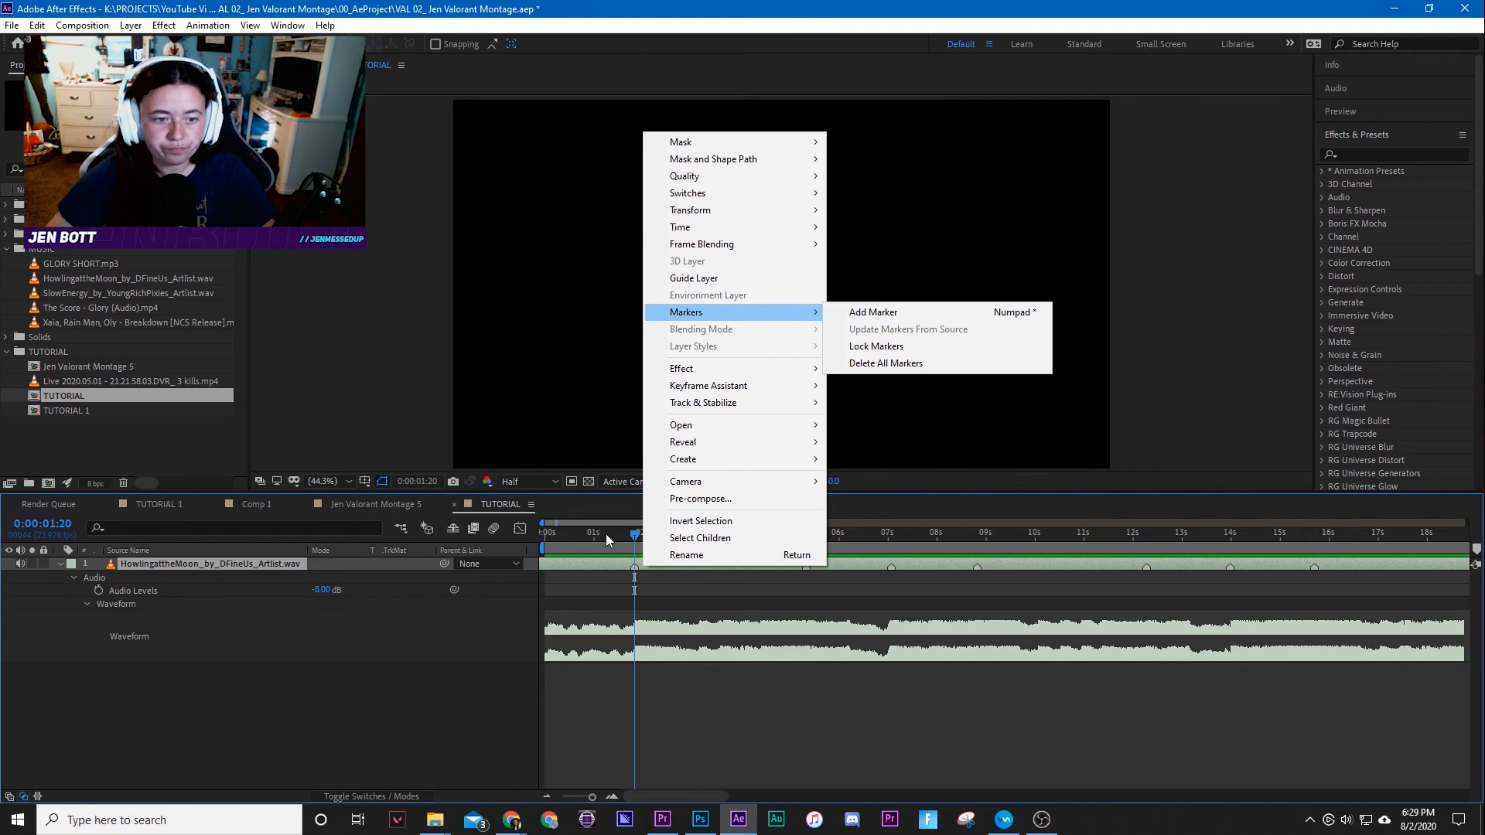
Replay the song from the start to the beat at 0:00:05:08 and show the audio layer's Add Marker command.
{"action": "left_click_drag", "start_coordinate": [605, 534], "coordinate": [507, 528]}
{"action": "key", "text": "space"}
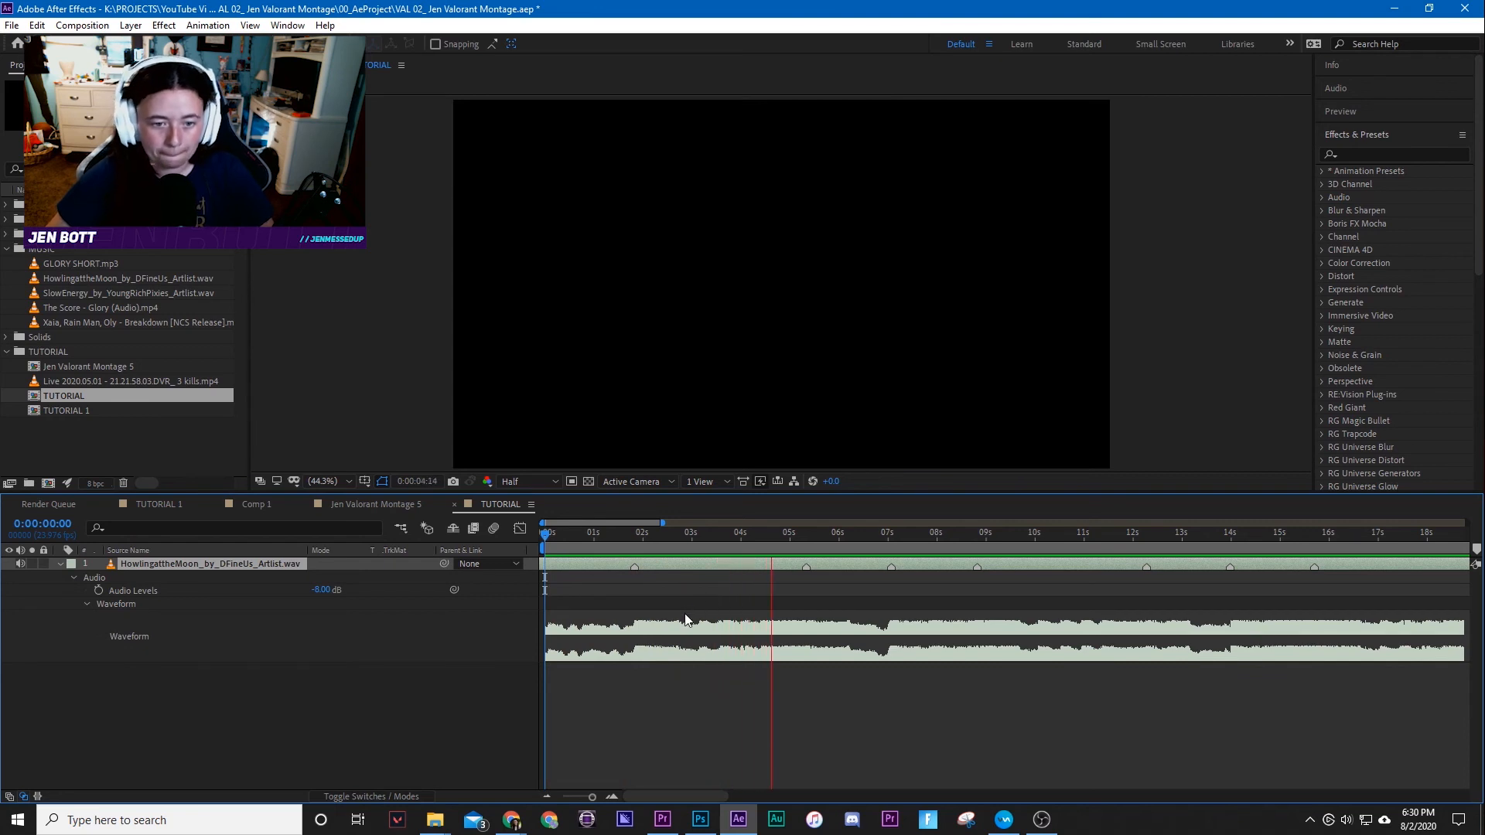
{"action": "key", "text": "space"}
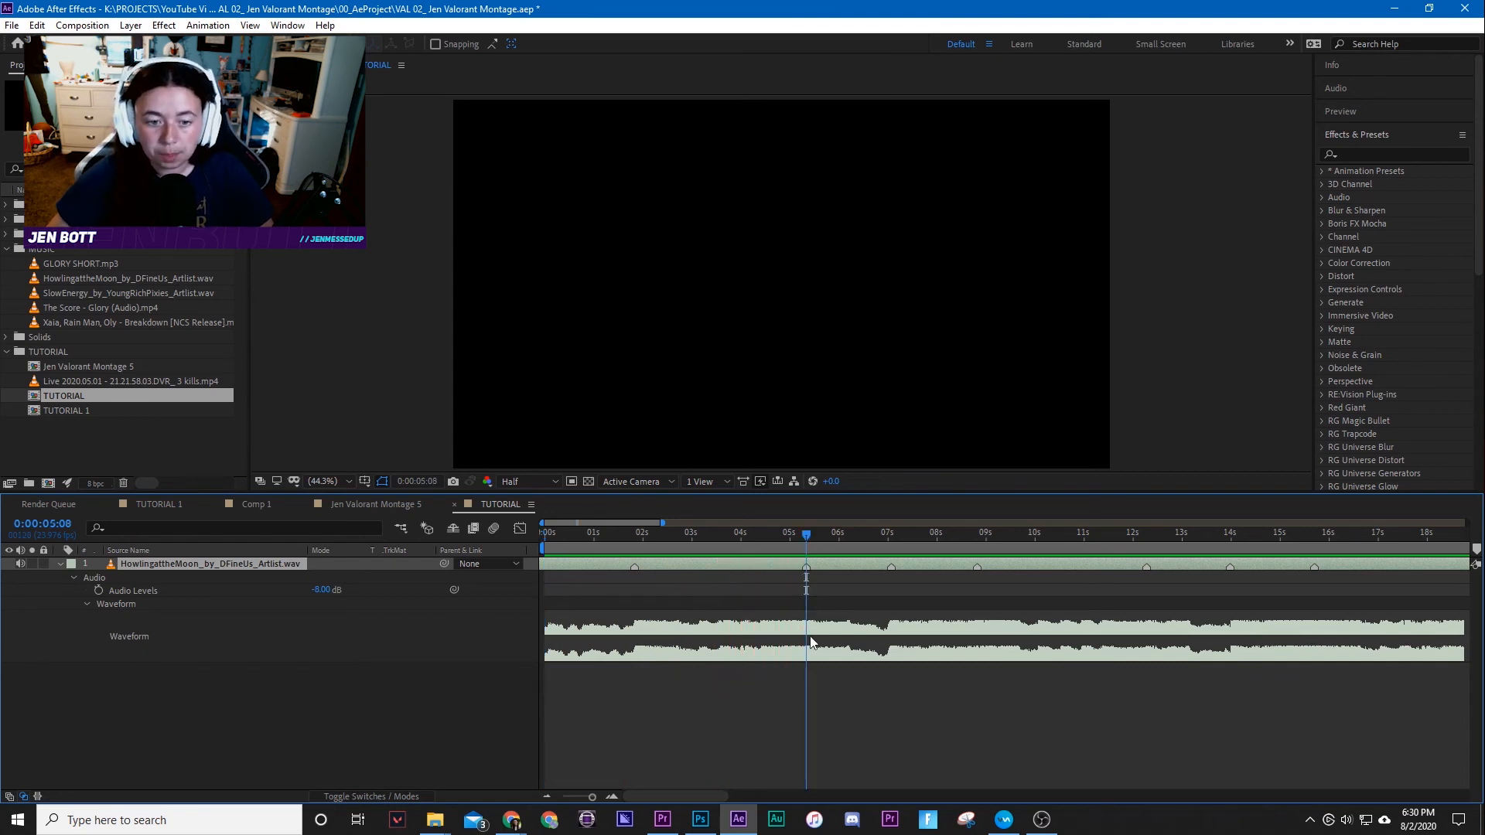
{"action": "right_click", "coordinate": [819, 563]}
{"action": "mouse_move", "coordinate": [907, 317]}
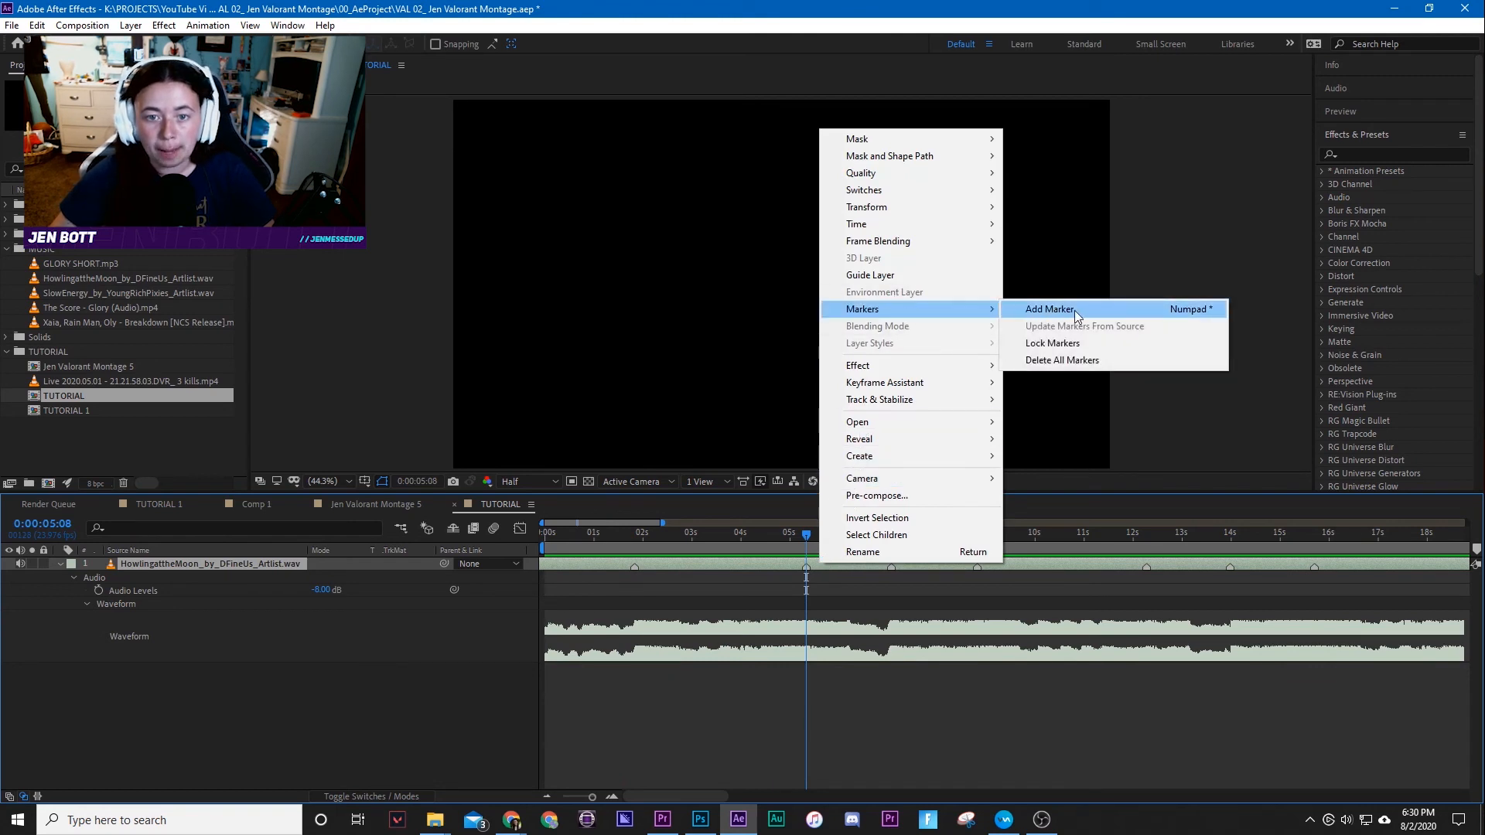
{"action": "left_click", "coordinate": [863, 707]}
{"action": "left_click", "coordinate": [863, 707]}
Play on to the next beat and set the current time to 0:00:07:01.
{"action": "key", "text": "space"}
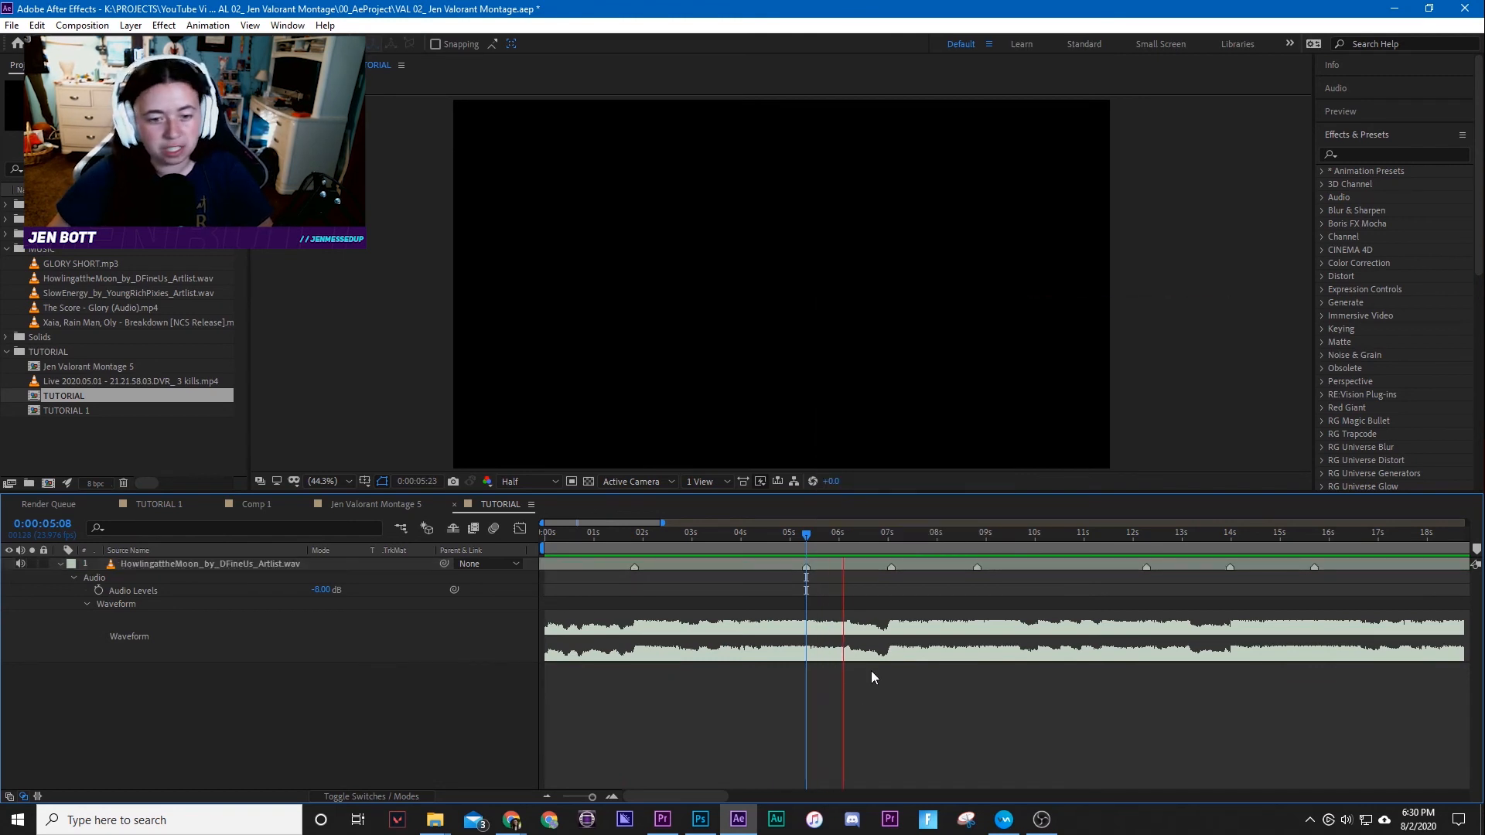
{"action": "key", "text": "space"}
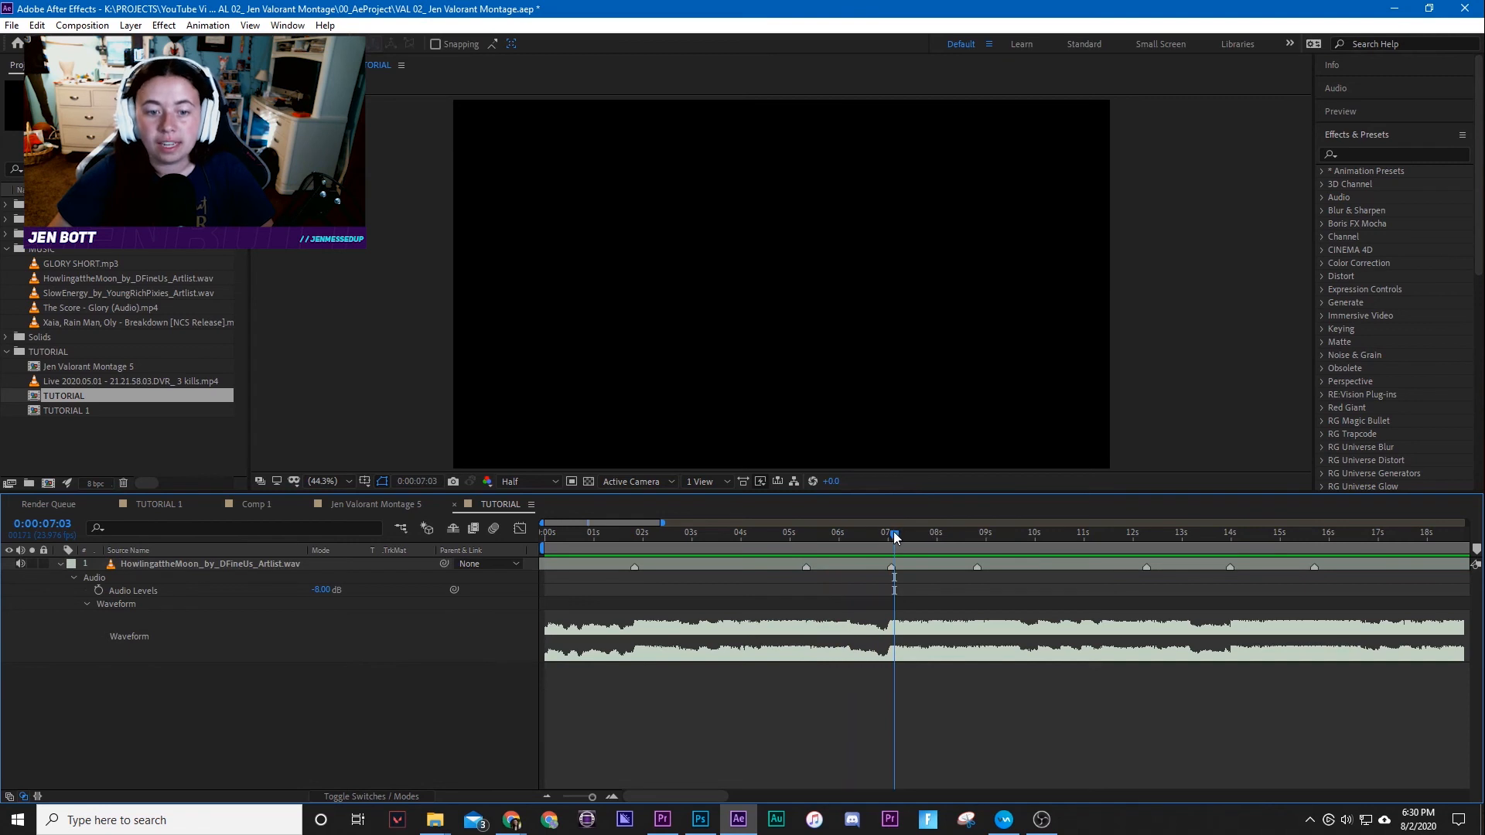
{"action": "left_click_drag", "start_coordinate": [895, 536], "coordinate": [891, 535]}
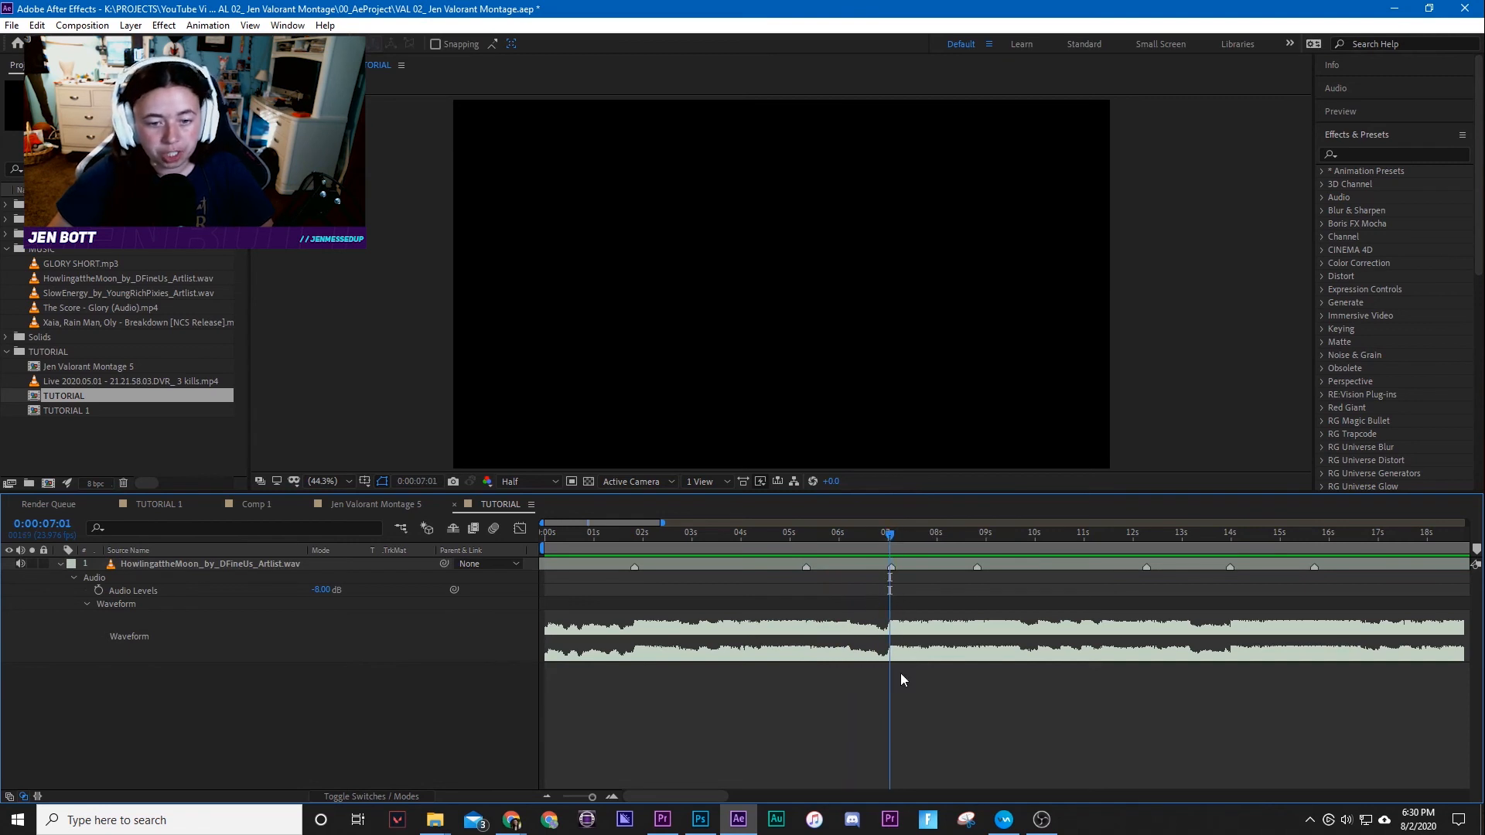
Set the current time to 0:00:08:19, at the fourth marker on the audio layer.
{"action": "left_click", "coordinate": [971, 541]}
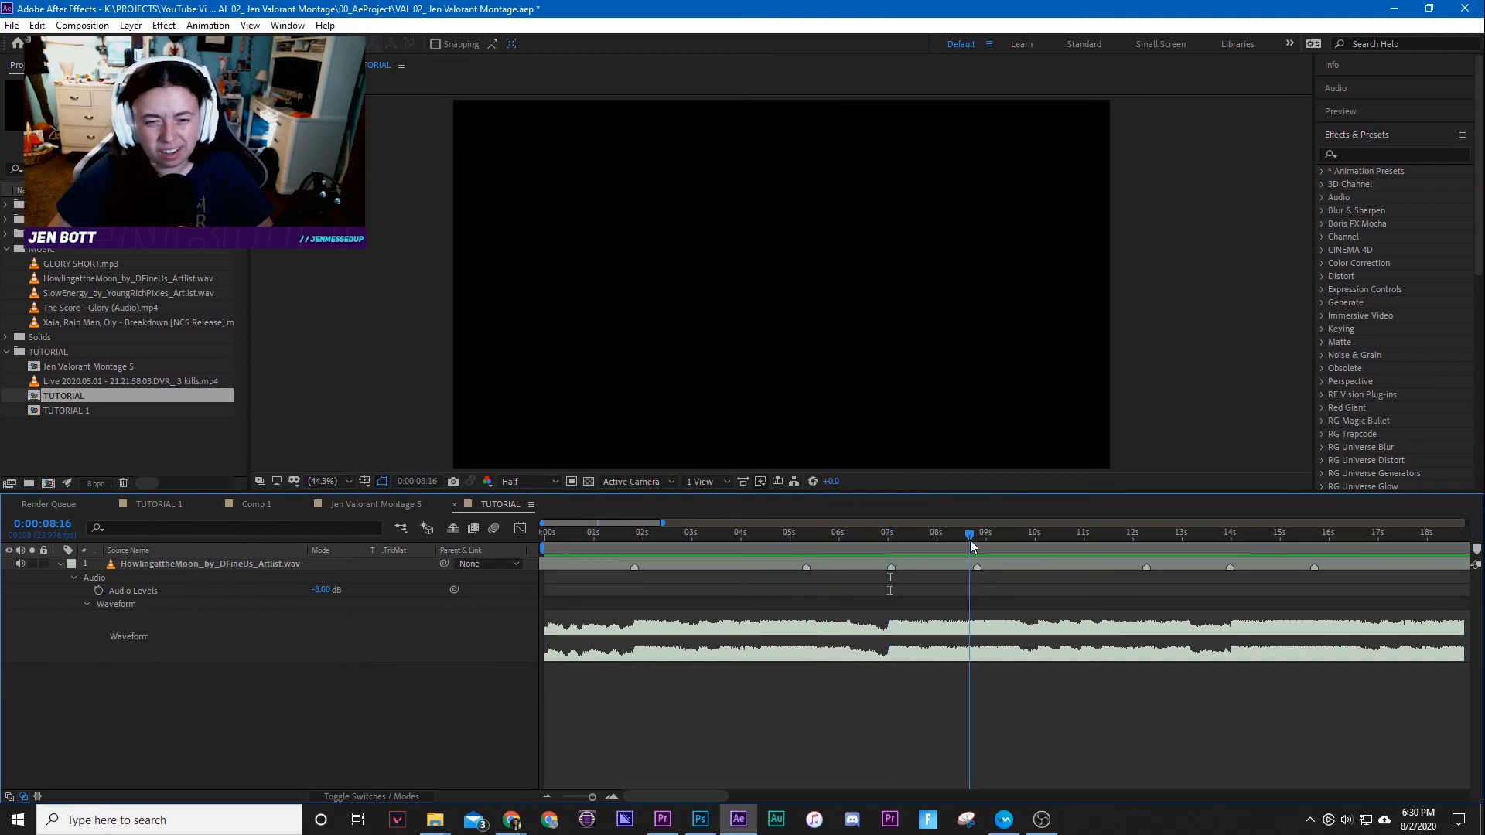
{"action": "left_click_drag", "start_coordinate": [970, 540], "coordinate": [972, 540]}
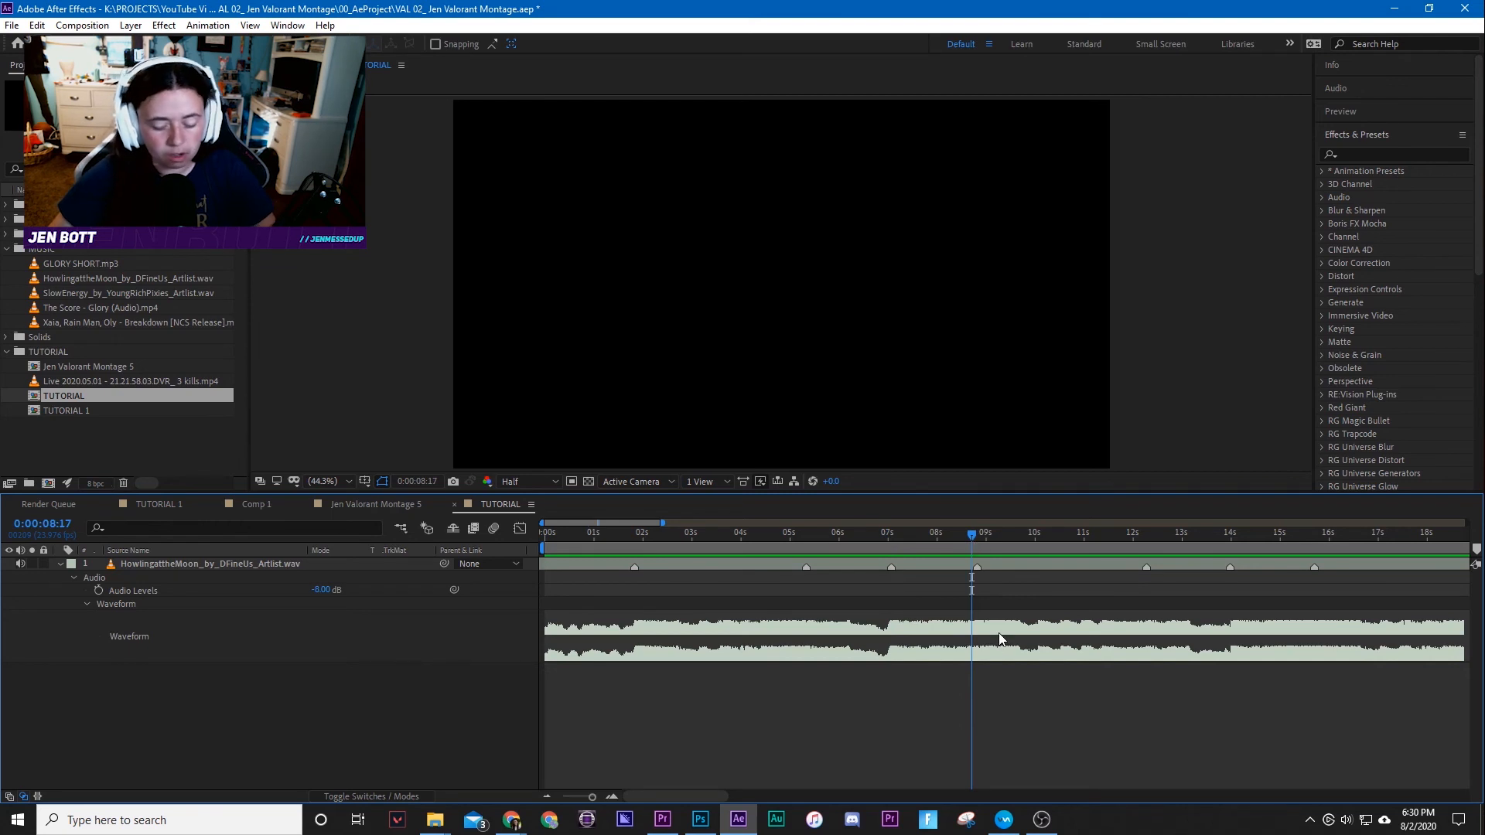
{"action": "scroll", "coordinate": [1000, 633], "scroll_direction": "up", "scroll_amount": 8}
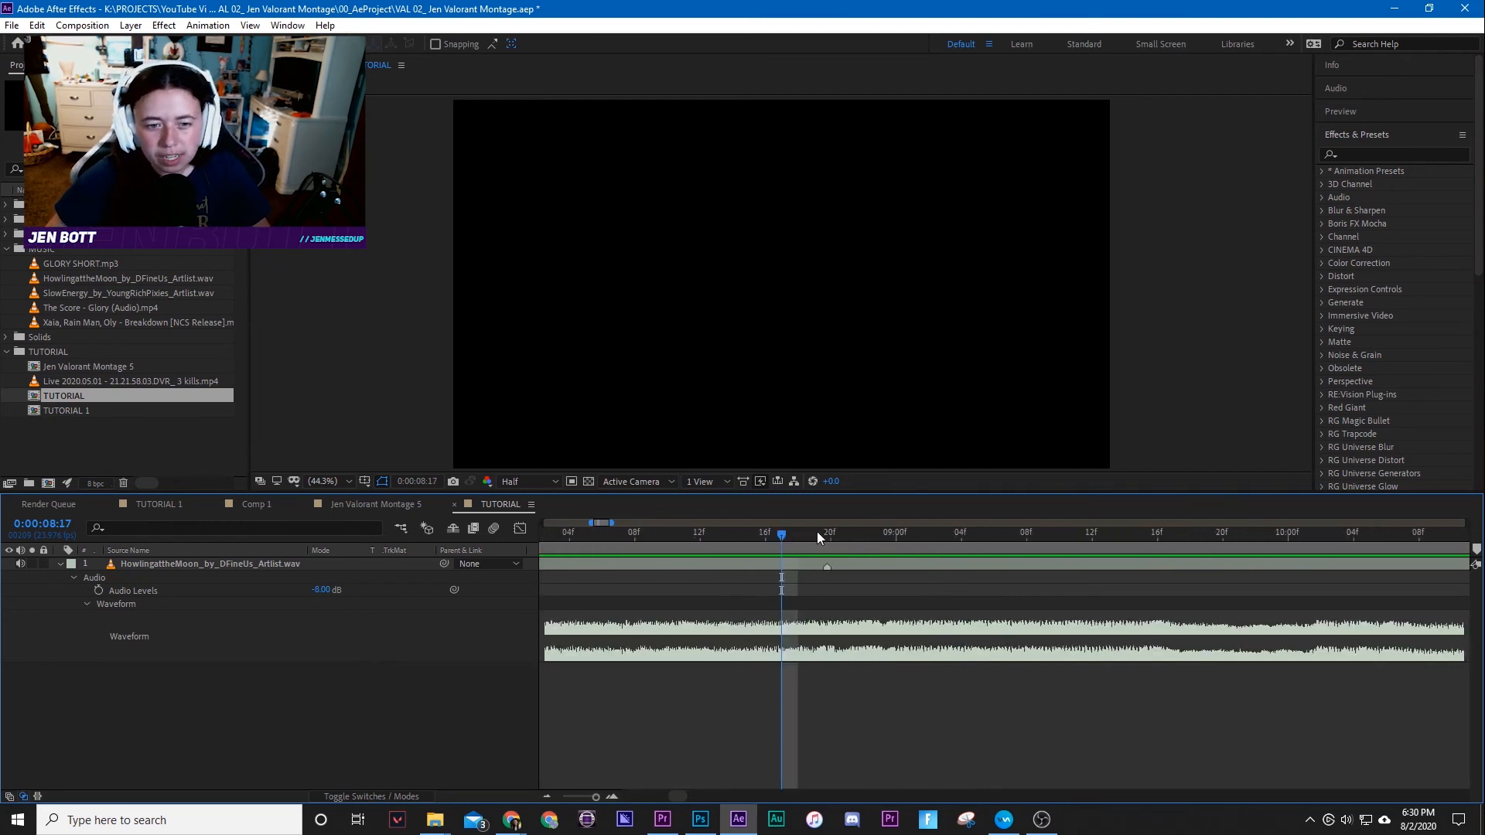
{"action": "left_click_drag", "start_coordinate": [818, 533], "coordinate": [821, 596]}
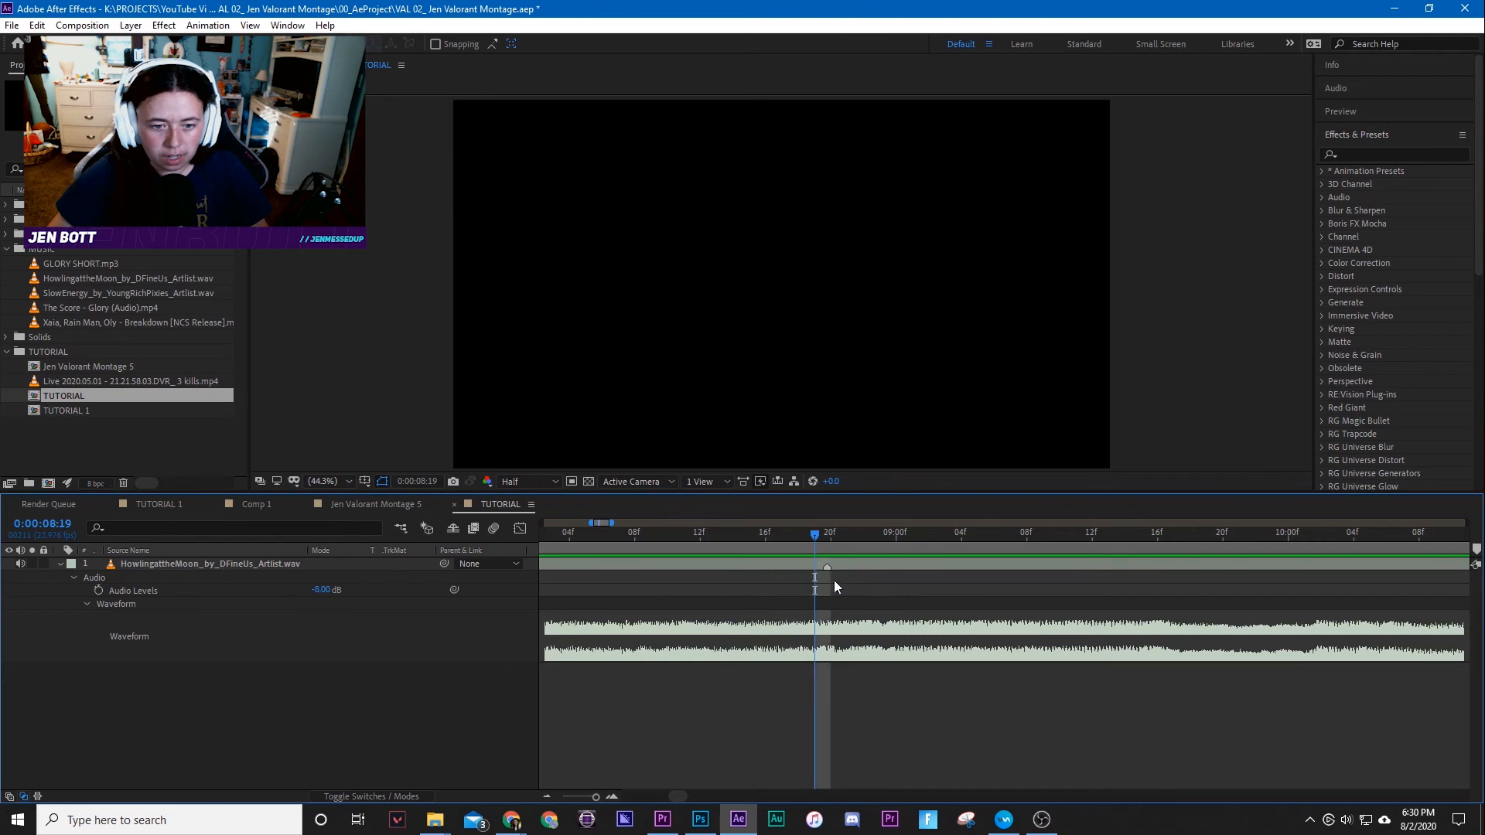
Play the song on from 0:00:08:19 to 0:00:13:00 and show a longer stretch of the marked waveform.
{"action": "key", "text": "semicolon"}
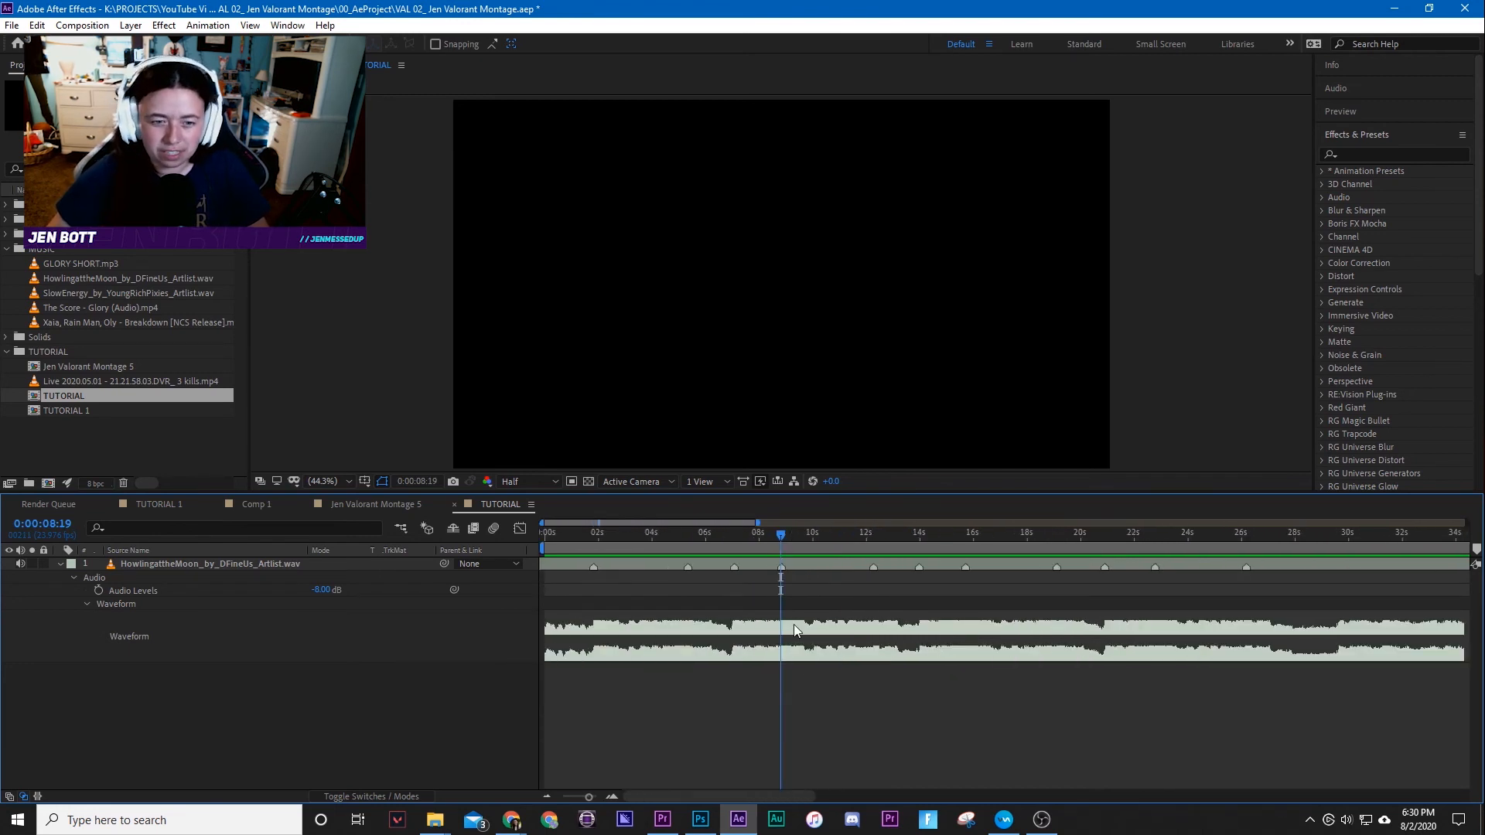
{"action": "key", "text": "KP_Decimal"}
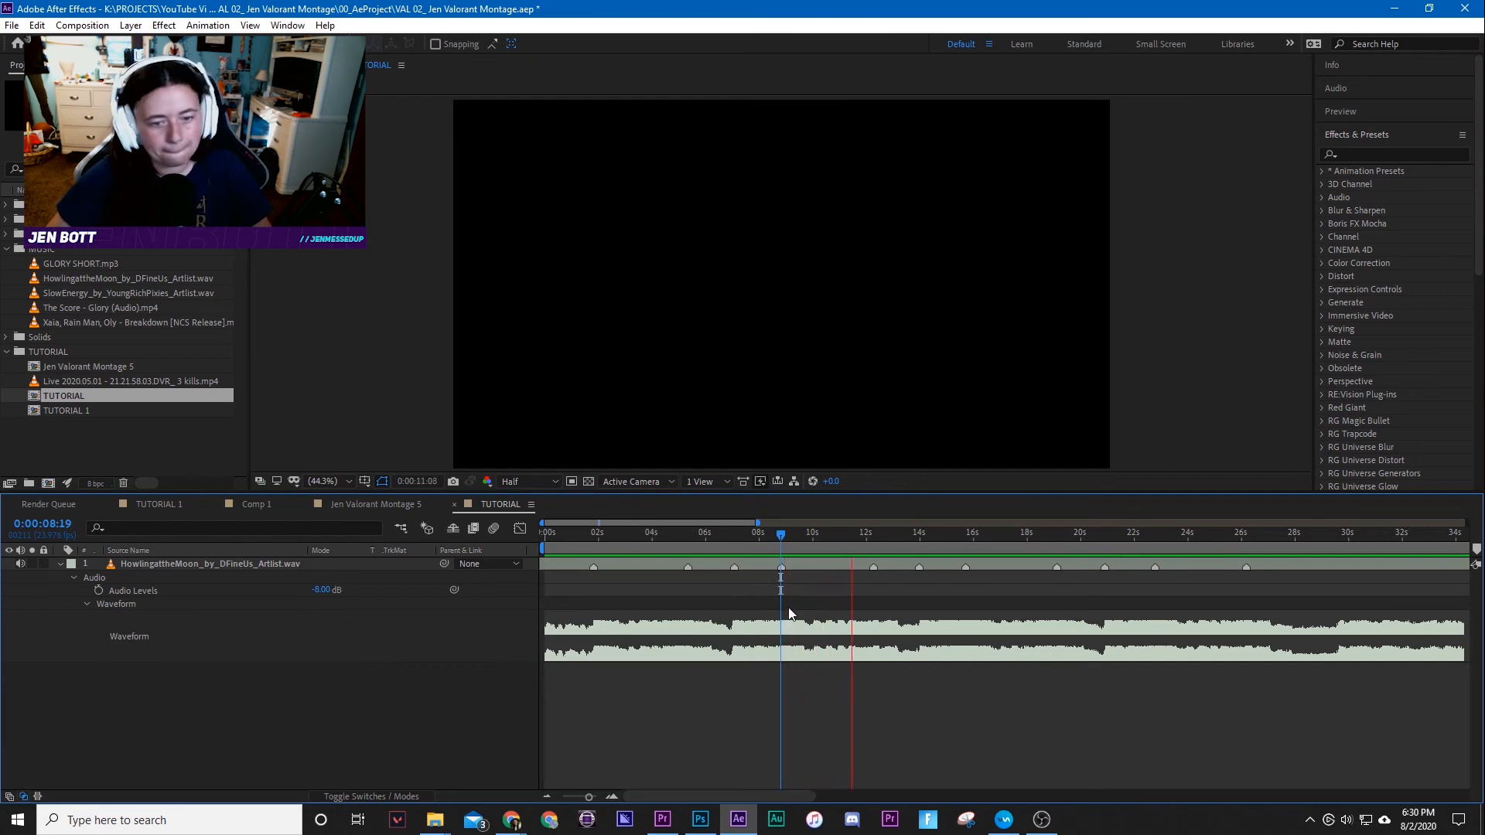
{"action": "key", "text": "space"}
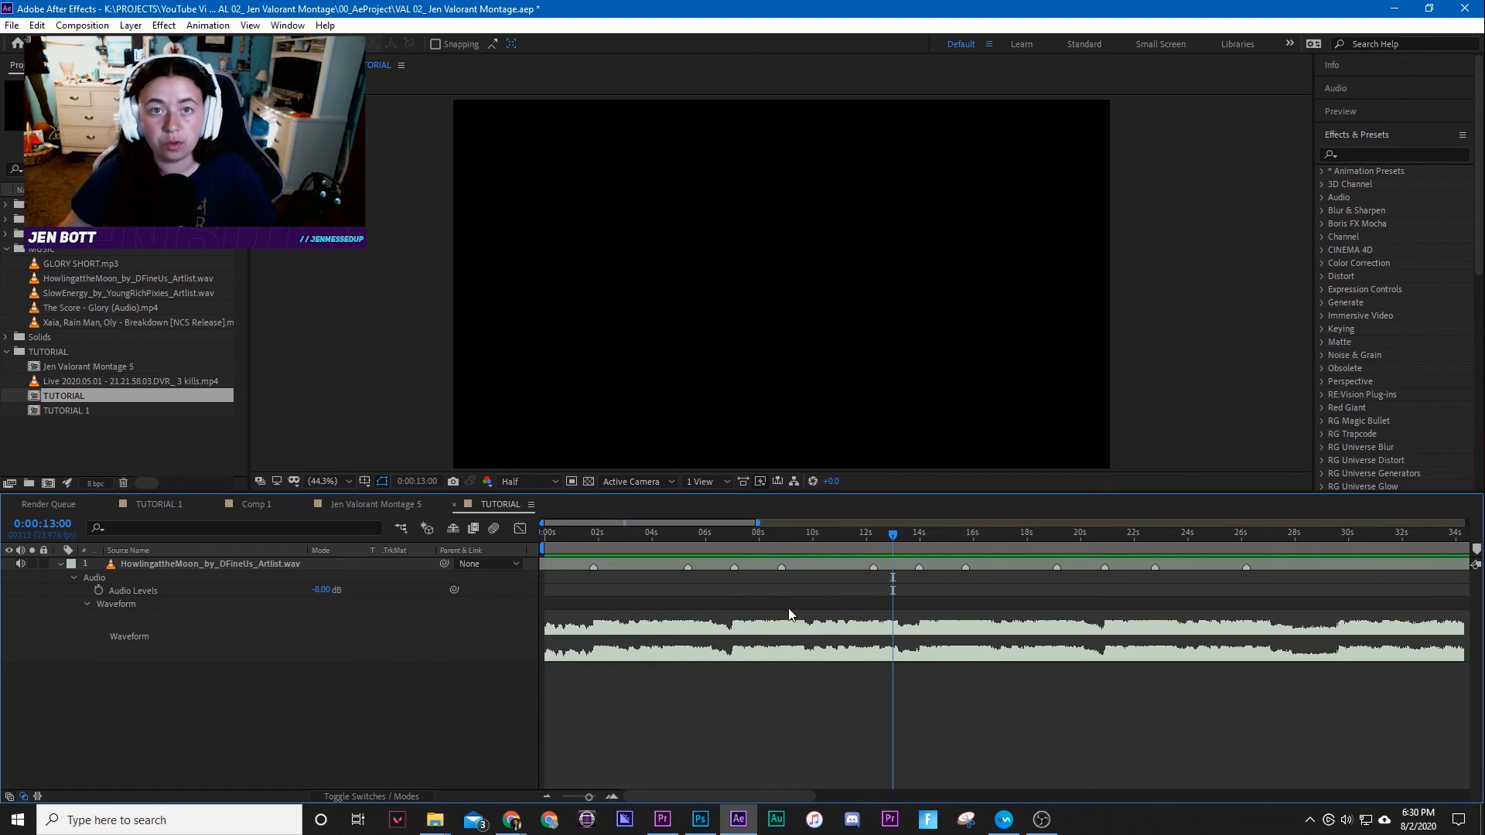
{"action": "key", "text": "minus"}
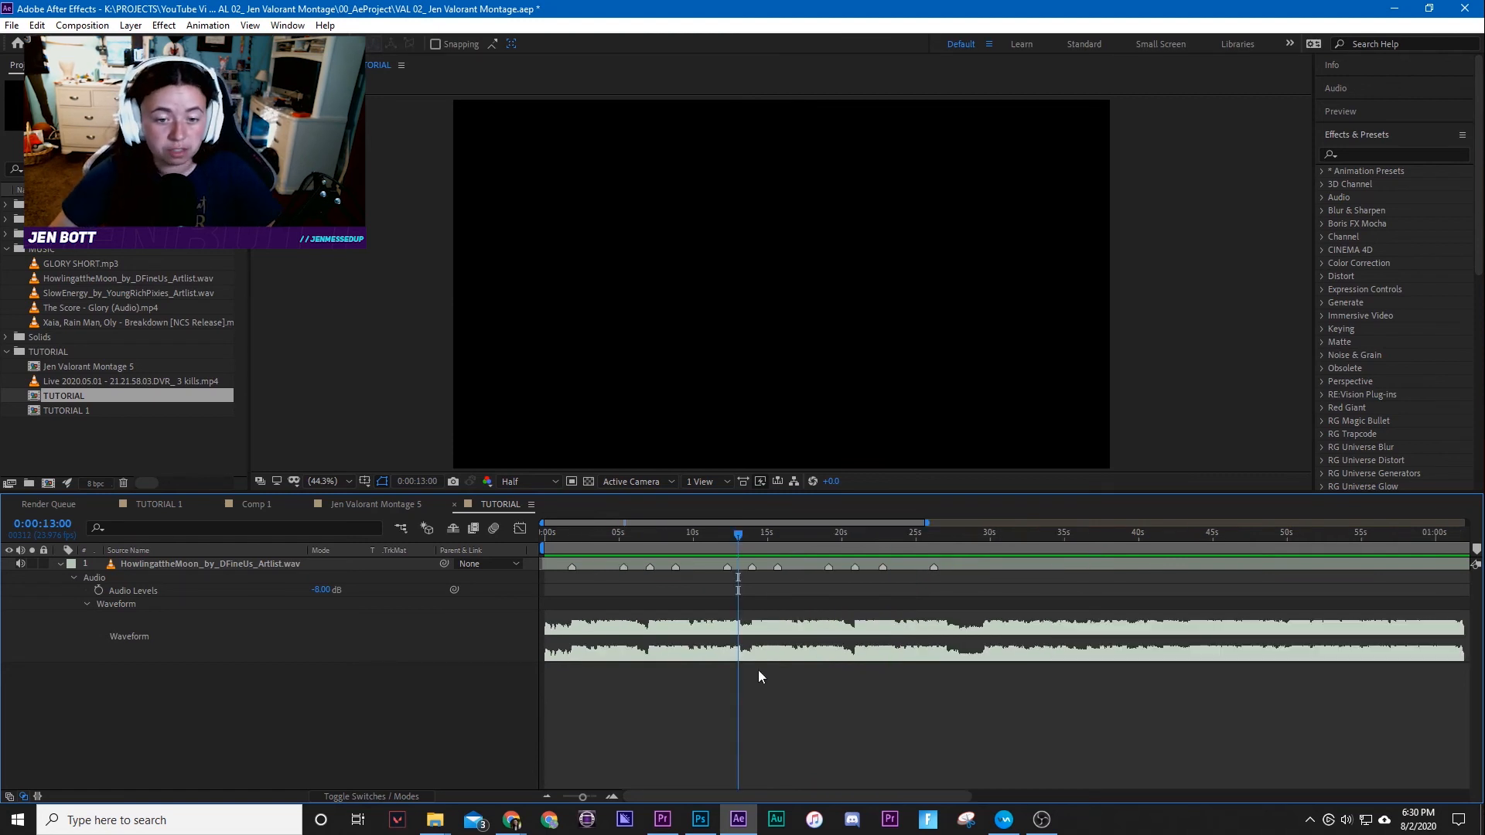
Add the gameplay clip "Live 2020.05.01 - 21.21.58.03.DVR_ 3 kills.mp4" above the song layer and cut away everything before 0:01:18:12.
{"action": "left_click", "coordinate": [89, 384]}
{"action": "mouse_move", "coordinate": [41, 381]}
{"action": "left_mouse_down"}
{"action": "mouse_move", "coordinate": [154, 524]}
{"action": "mouse_move", "coordinate": [107, 386]}
{"action": "mouse_move", "coordinate": [65, 385]}
{"action": "mouse_move", "coordinate": [143, 567]}
{"action": "left_mouse_up"}
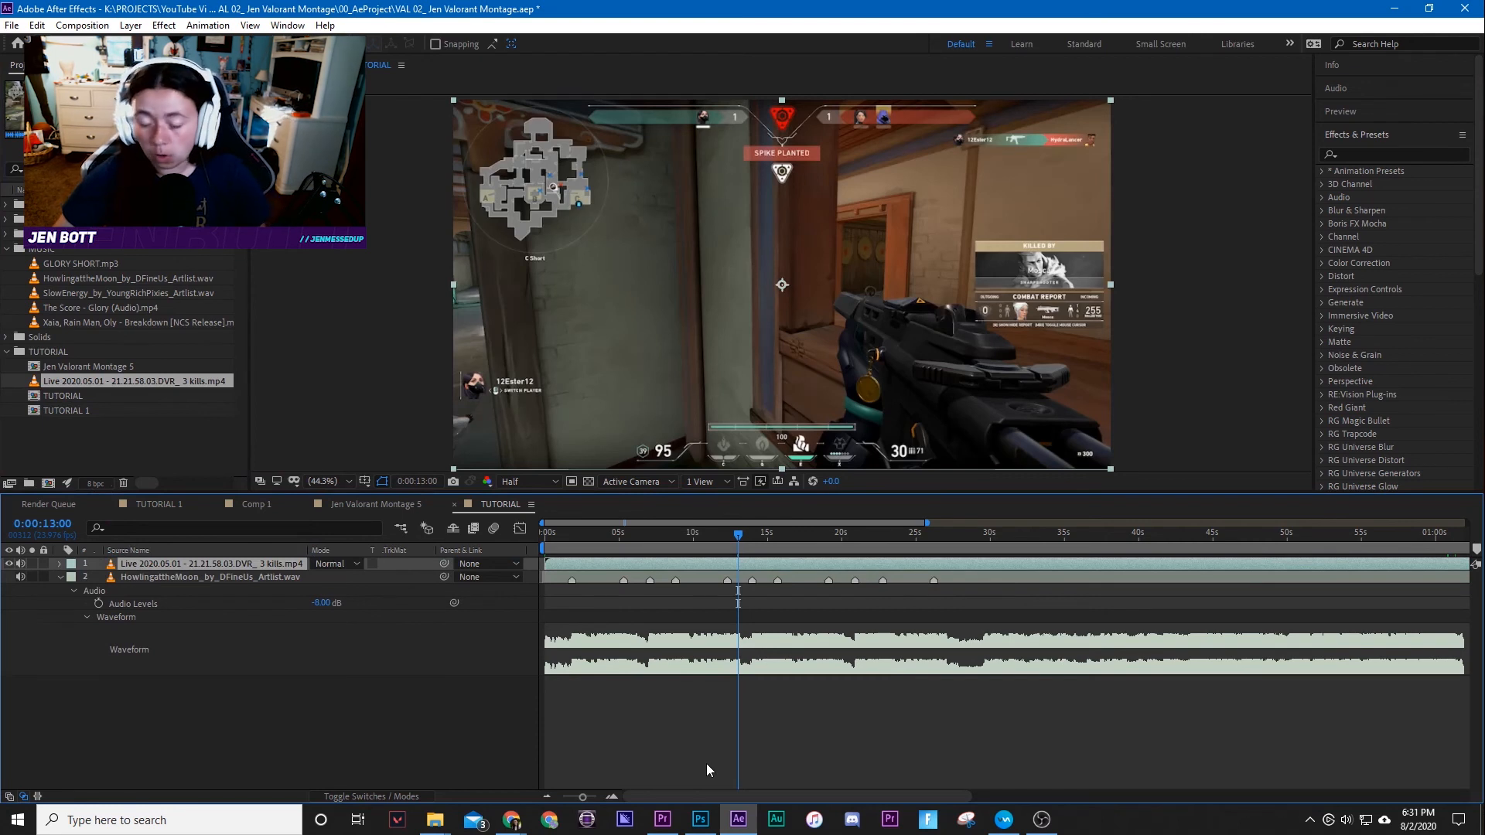
{"action": "key", "text": "minus"}
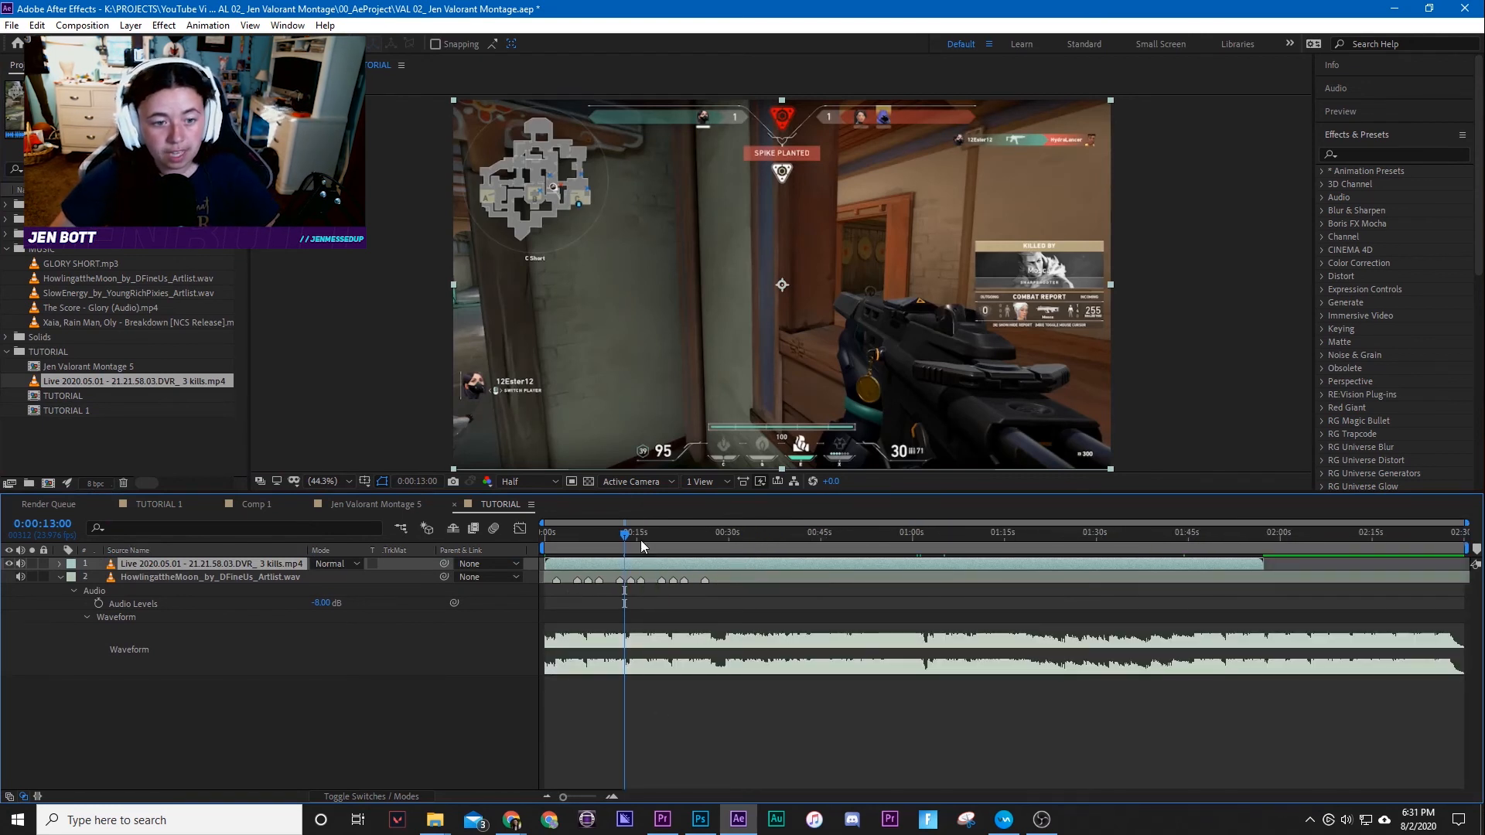
{"action": "left_click_drag", "start_coordinate": [642, 543], "coordinate": [1027, 550]}
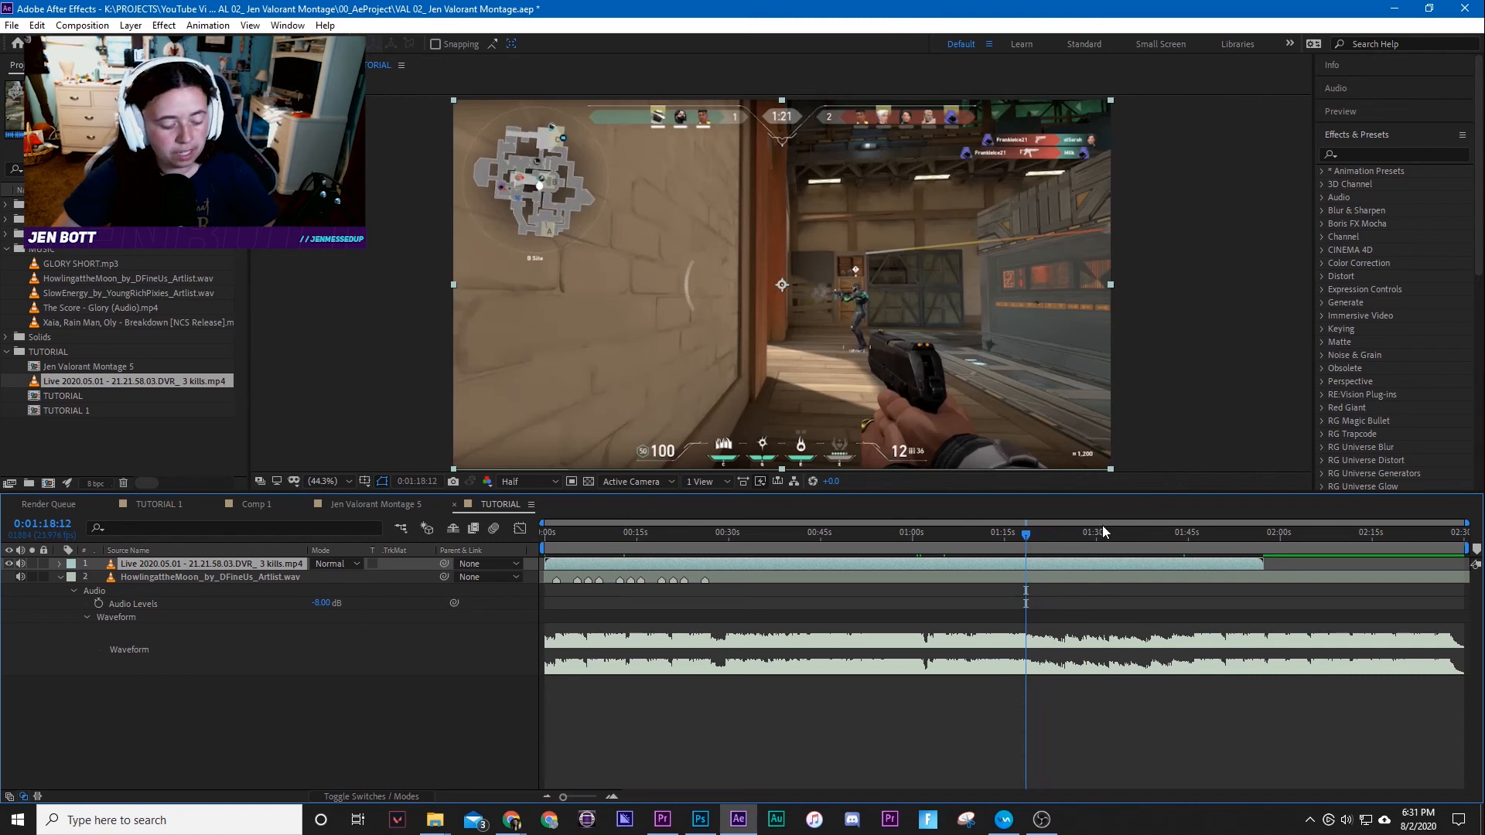
{"action": "key", "text": "ctrl+shift+d"}
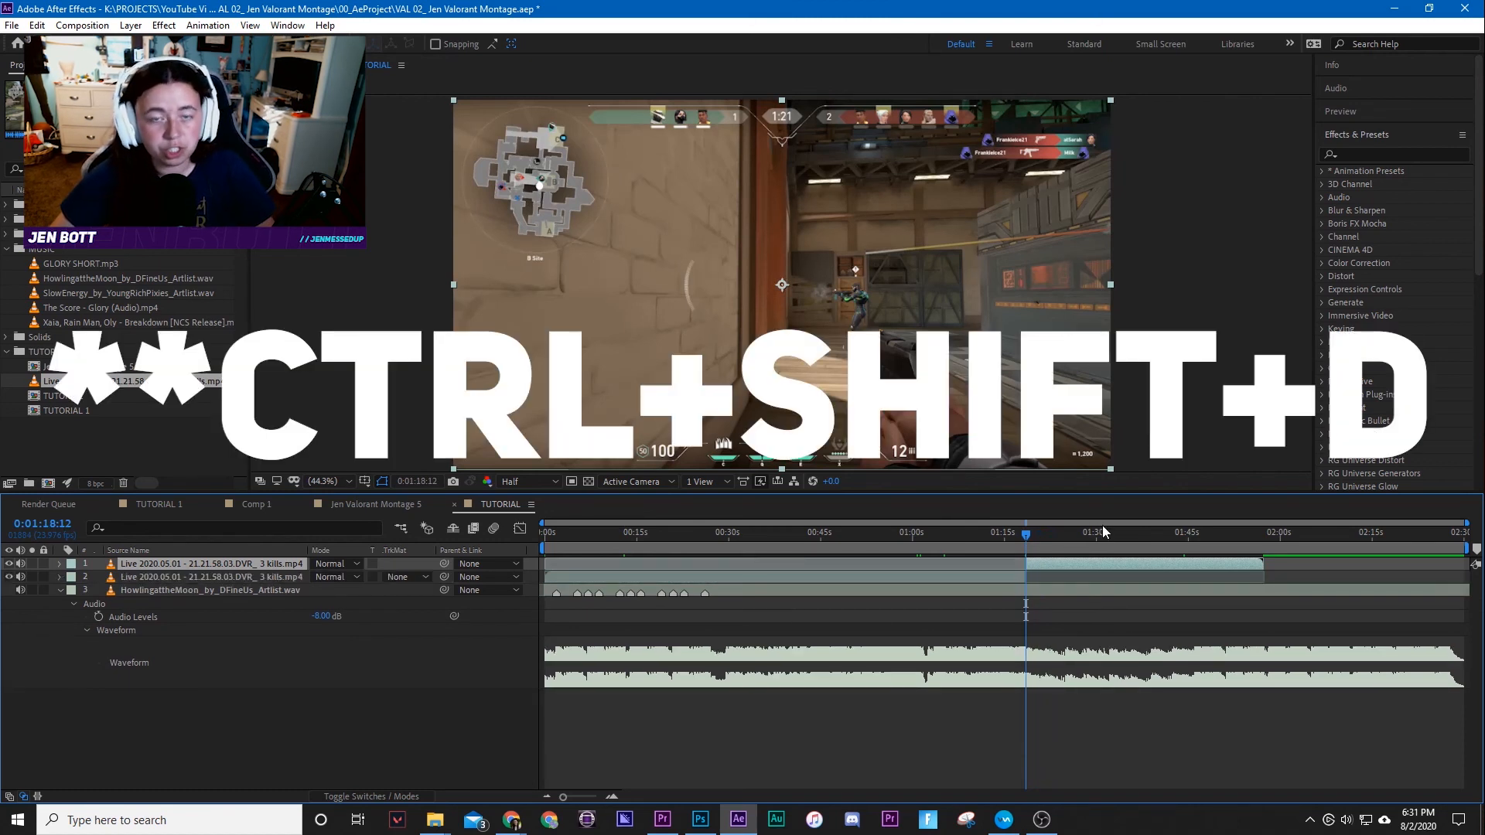
{"action": "left_click", "coordinate": [837, 581]}
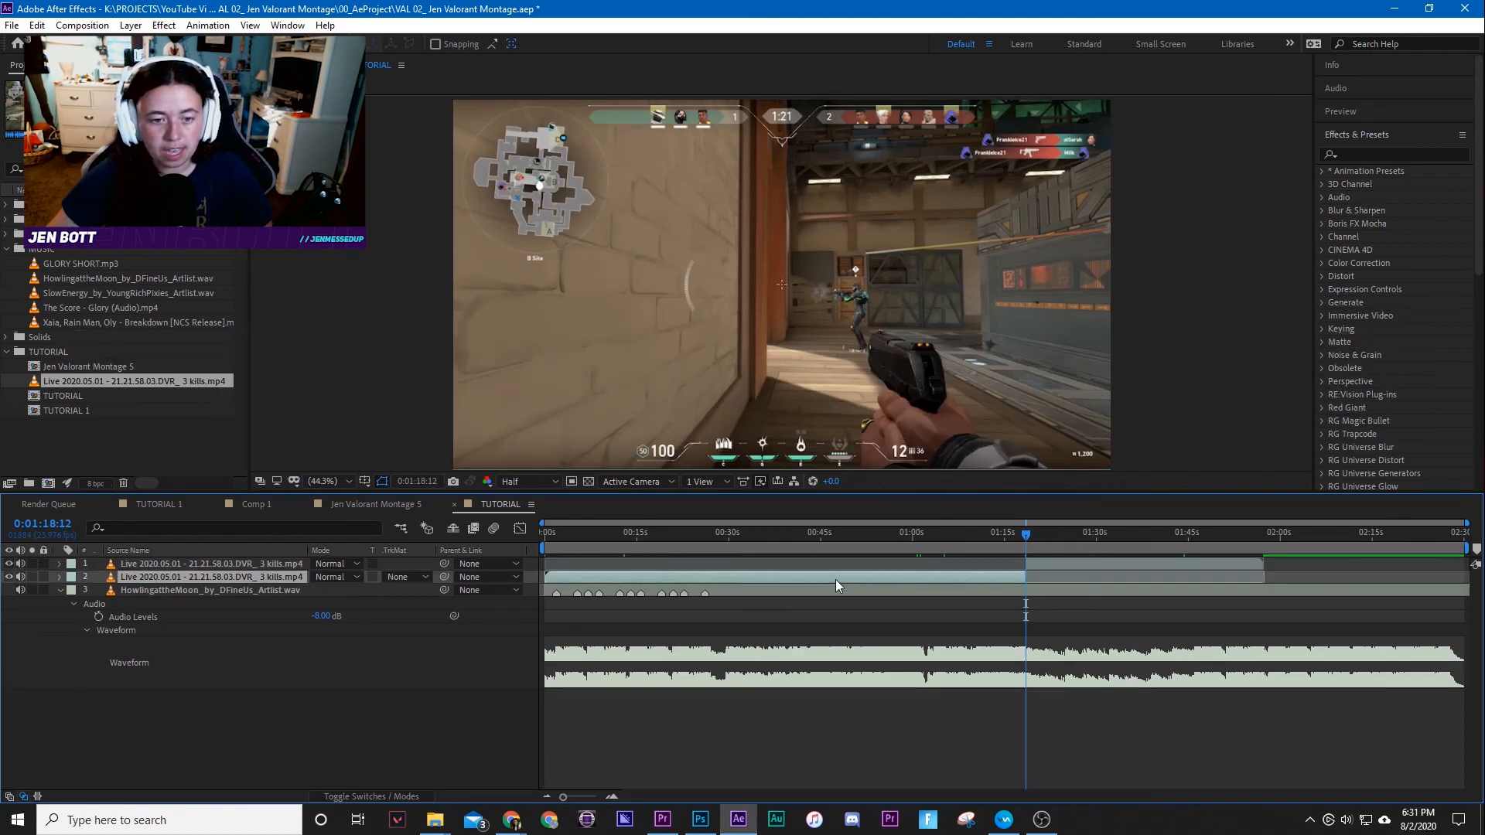
{"action": "key", "text": "Delete"}
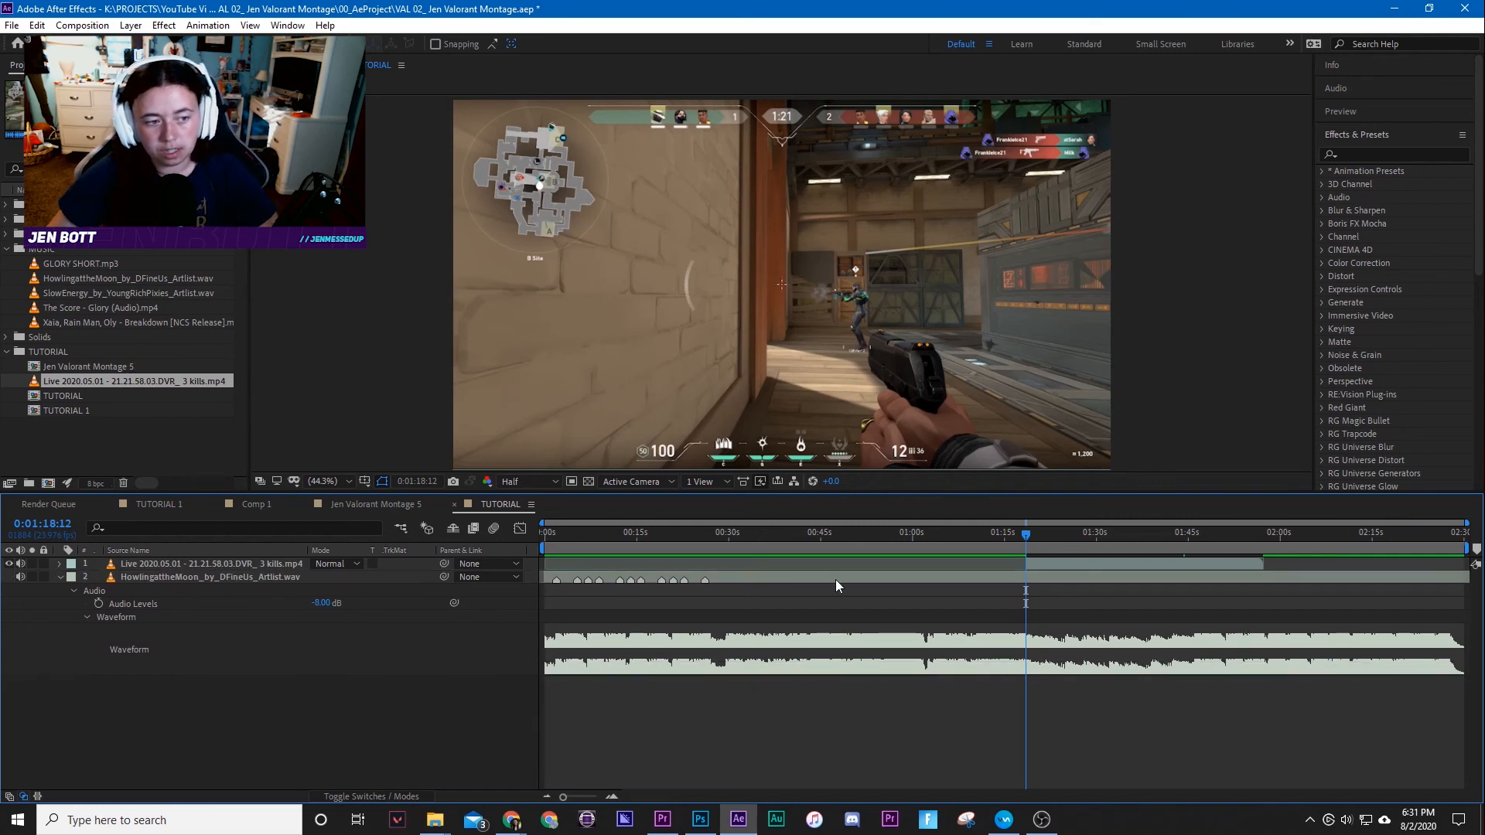
Split the gameplay clip at 0:01:44:15 and delete the part after the cut.
{"action": "left_click_drag", "start_coordinate": [1025, 534], "coordinate": [1189, 554]}
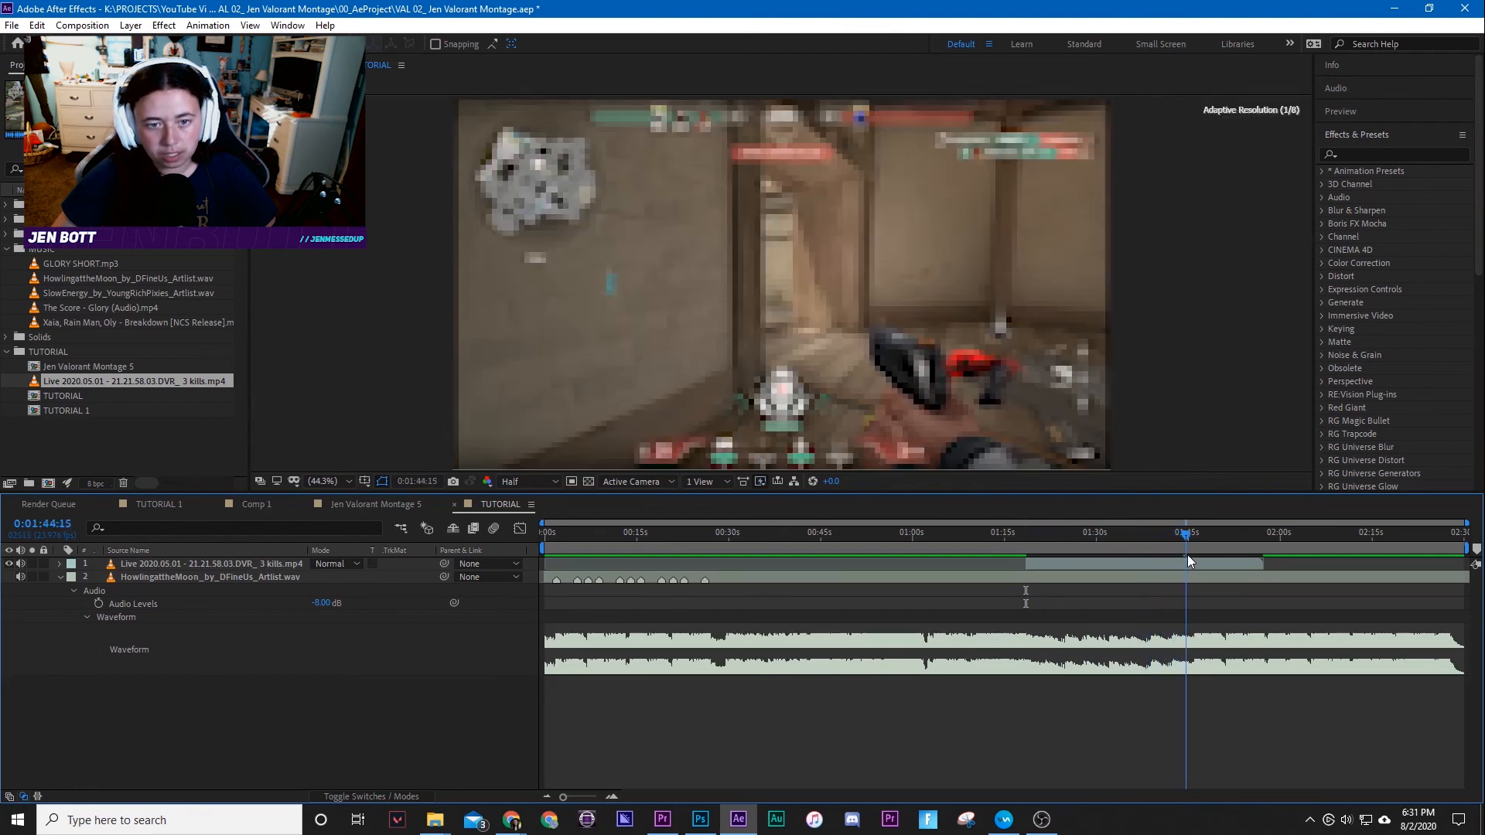
{"action": "left_click", "coordinate": [1193, 563]}
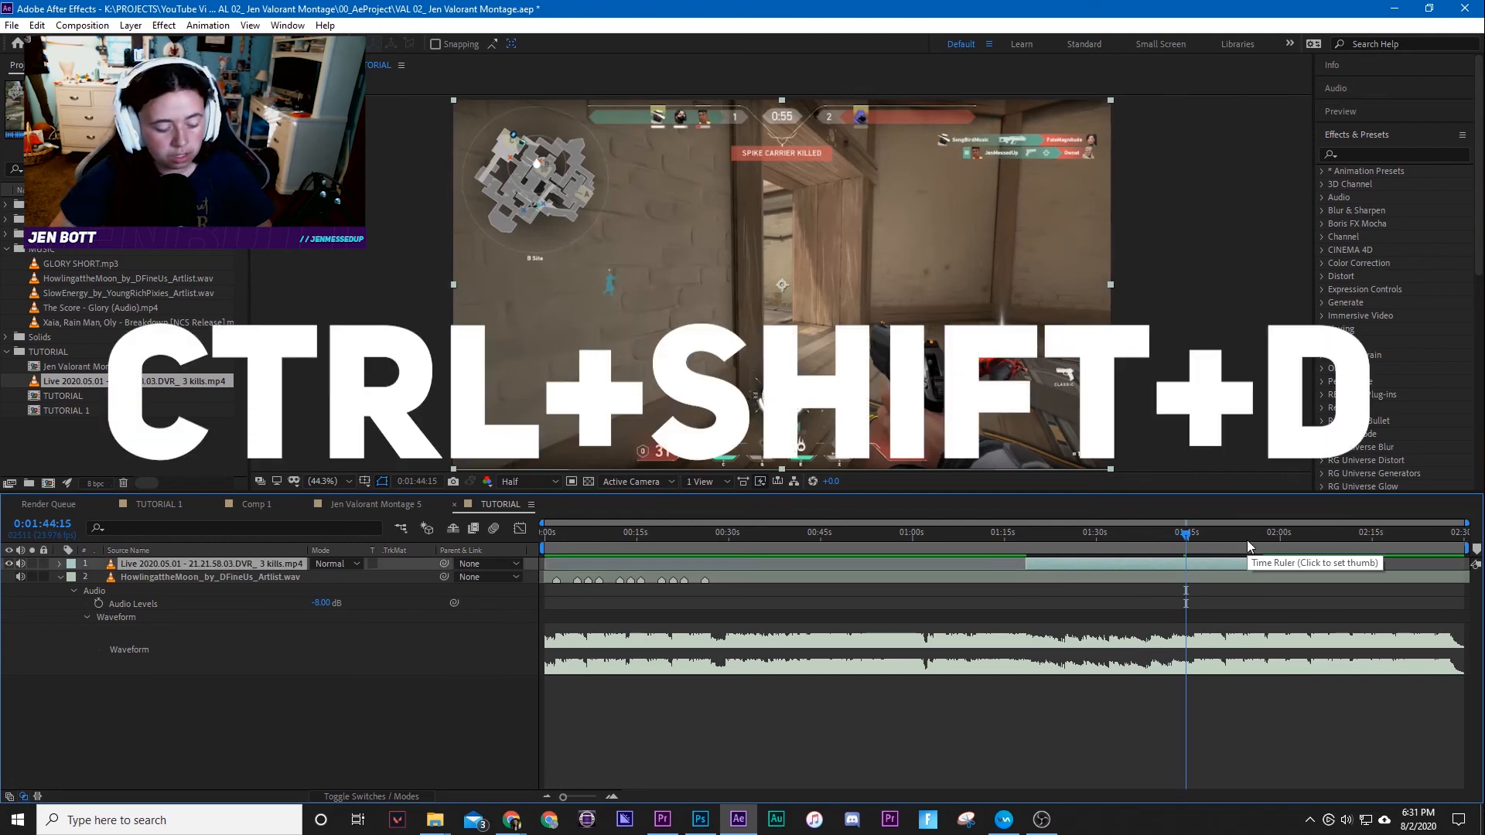
{"action": "key", "text": "ctrl+shift+d"}
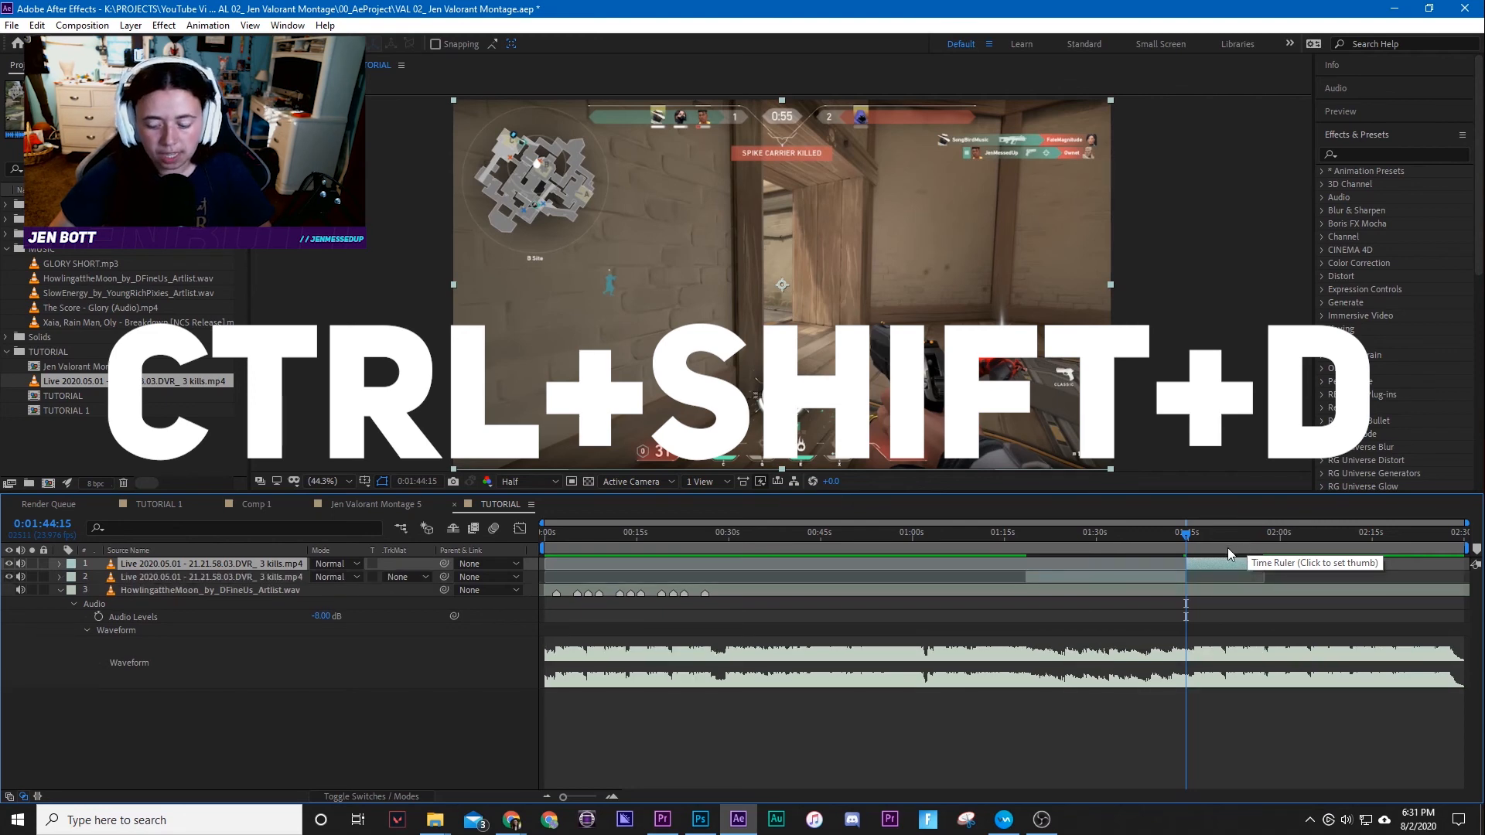
{"action": "key", "text": "Delete"}
Move the trimmed gameplay clip to the start of the composition and set the current time to 0:00:00:00.
{"action": "left_click", "coordinate": [1129, 560]}
{"action": "left_click", "coordinate": [1107, 534]}
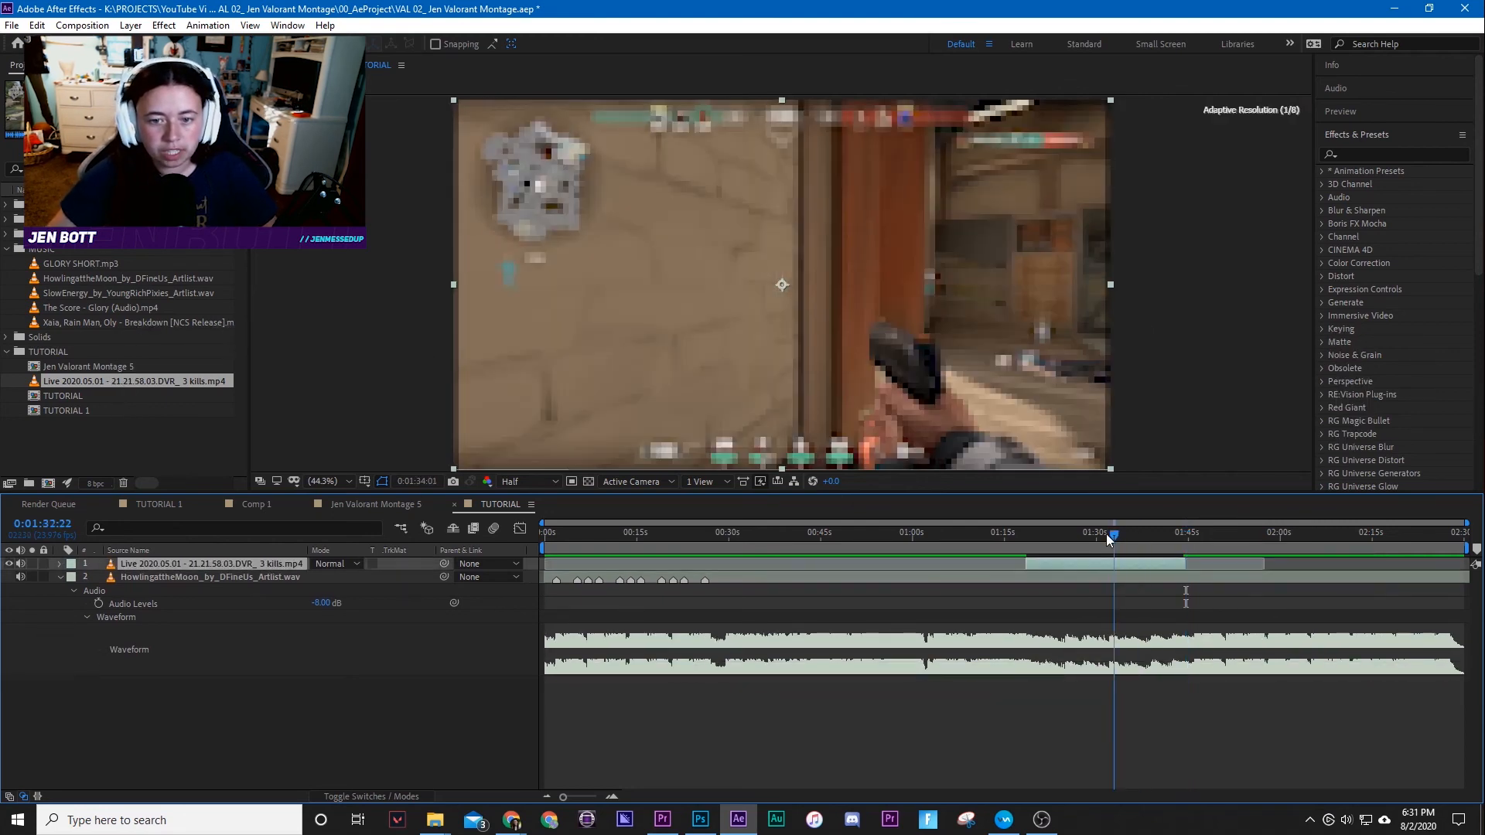
{"action": "left_click_drag", "start_coordinate": [1106, 534], "coordinate": [619, 618]}
{"action": "key", "text": "Home"}
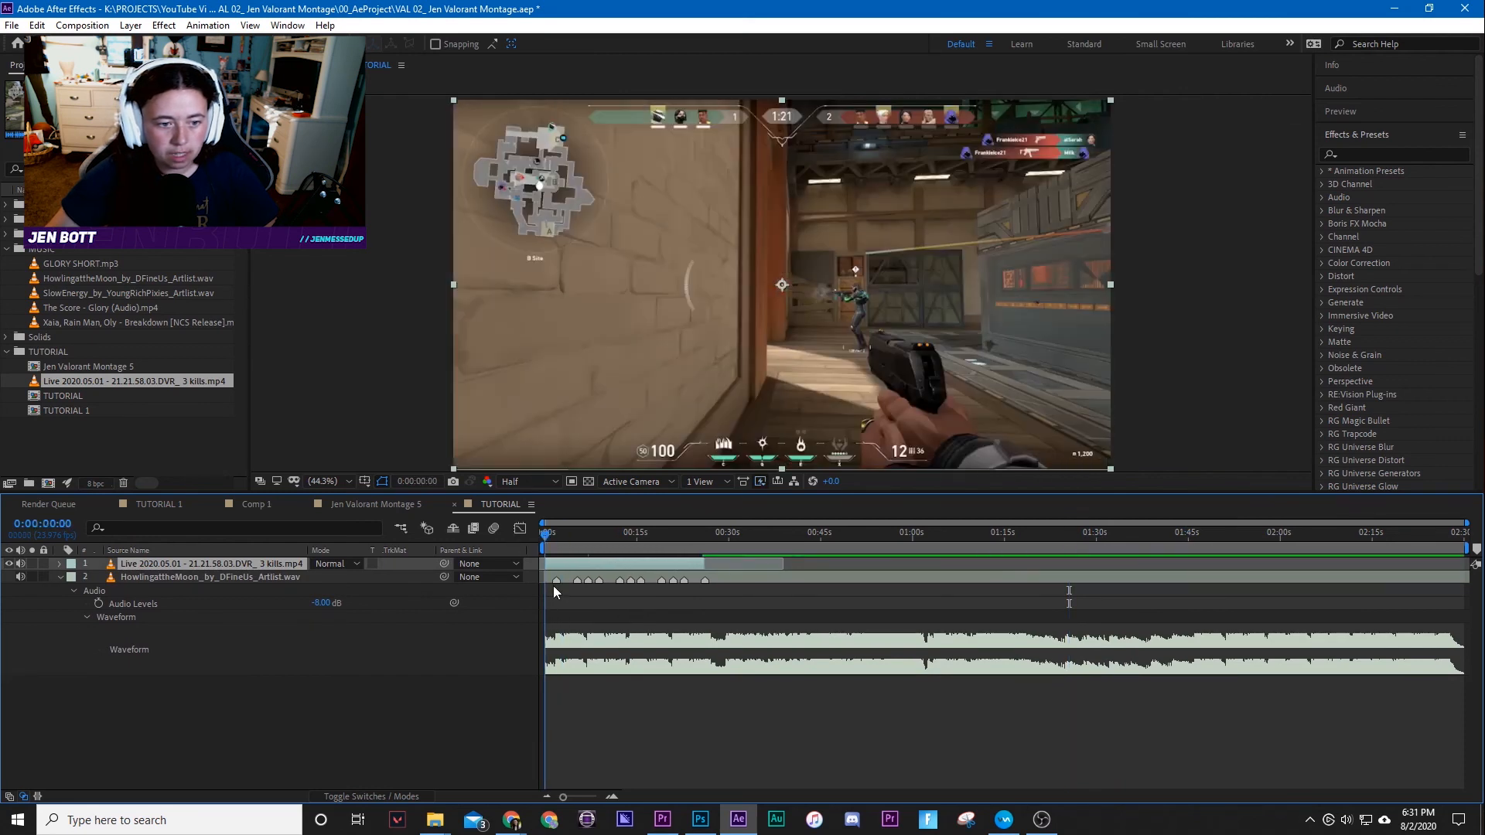
Enable time remapping on the gameplay clip layer.
{"action": "scroll", "coordinate": [560, 591], "scroll_direction": "up", "scroll_amount": 2}
{"action": "scroll", "coordinate": [642, 653], "scroll_direction": "up", "scroll_amount": 1}
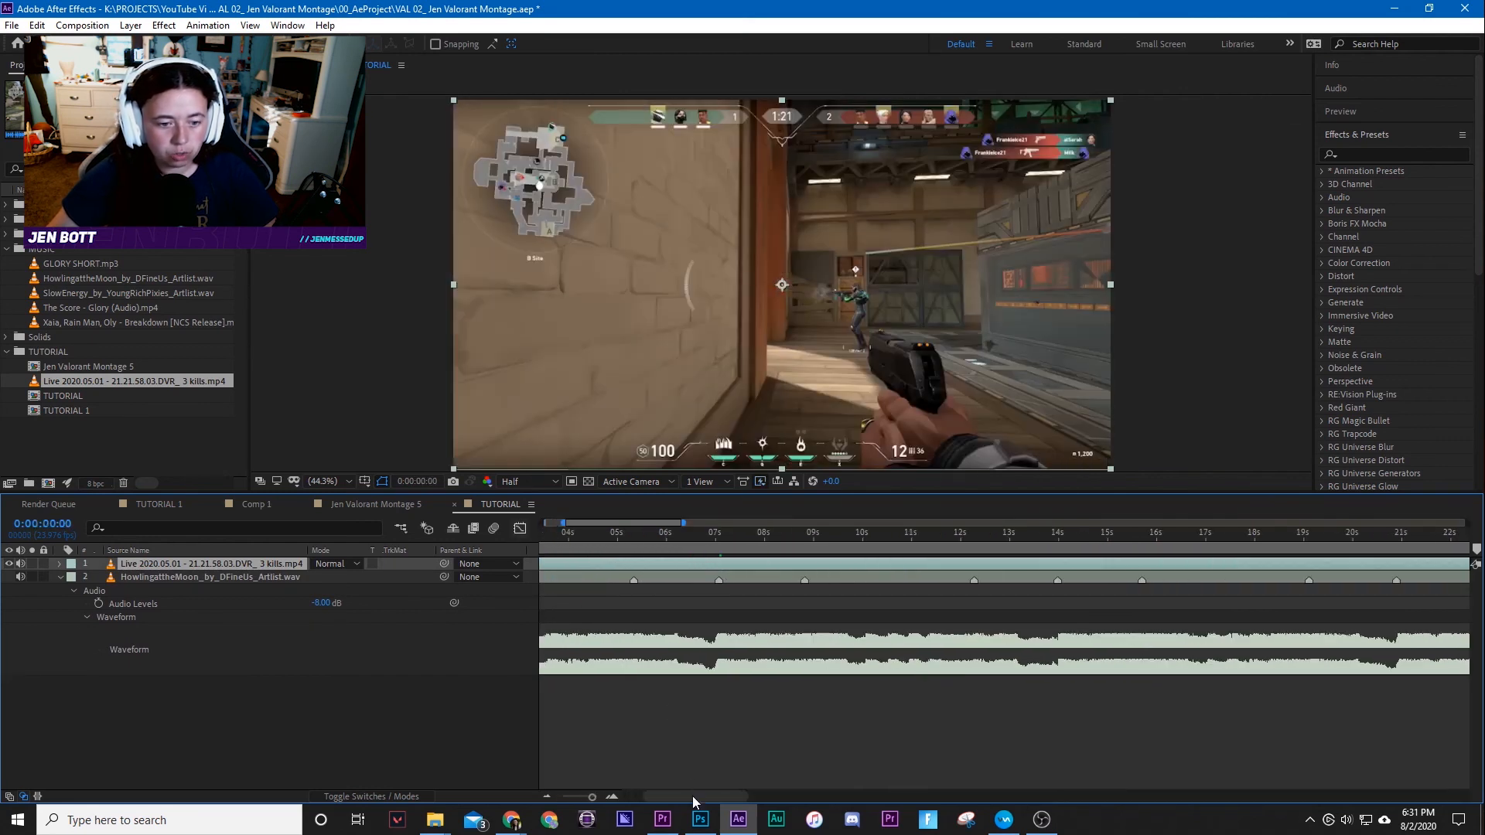
{"action": "left_click_drag", "start_coordinate": [693, 796], "coordinate": [587, 777]}
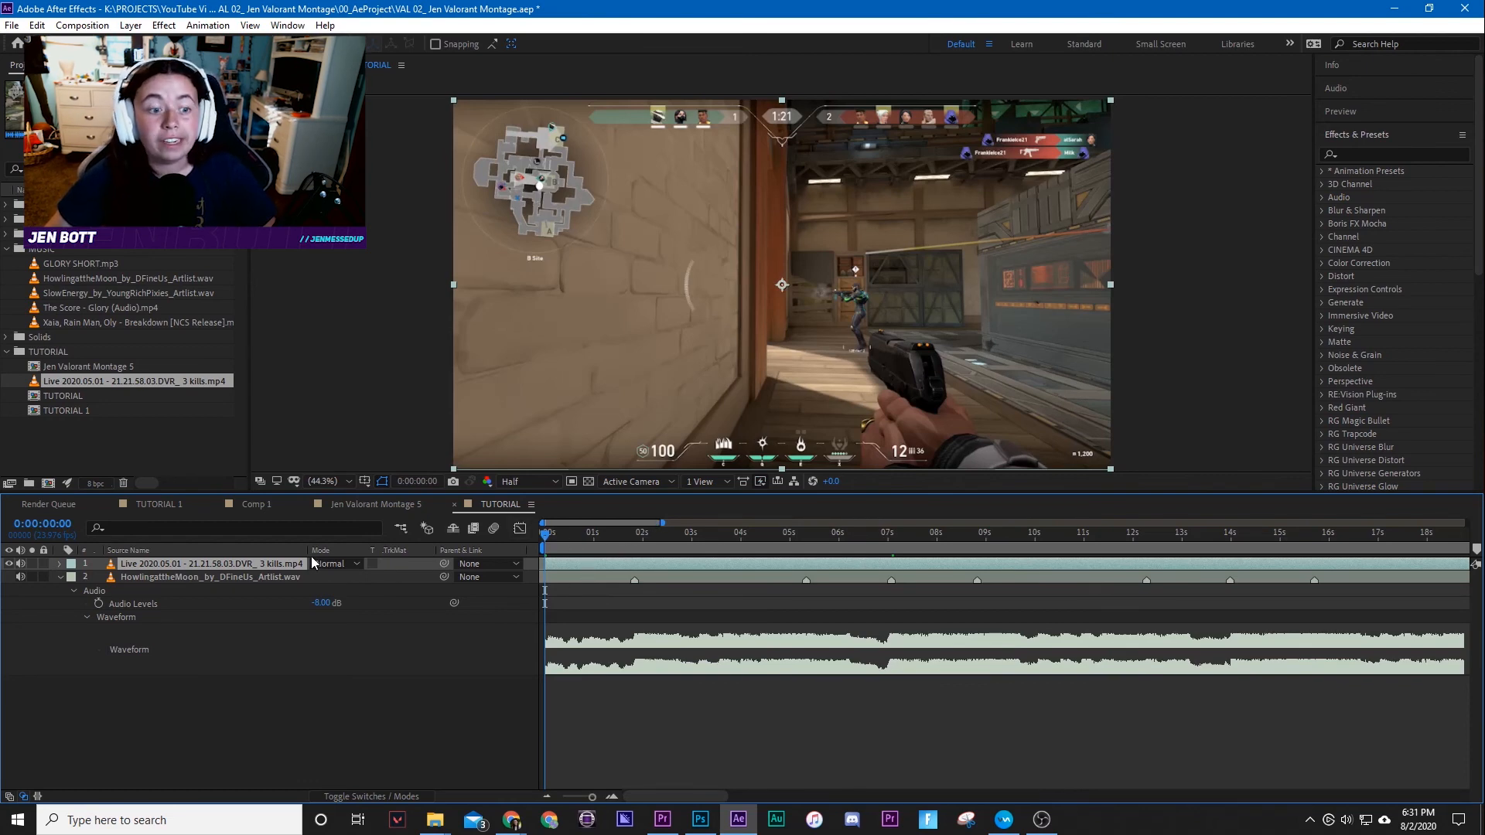
{"action": "right_click", "coordinate": [269, 564]}
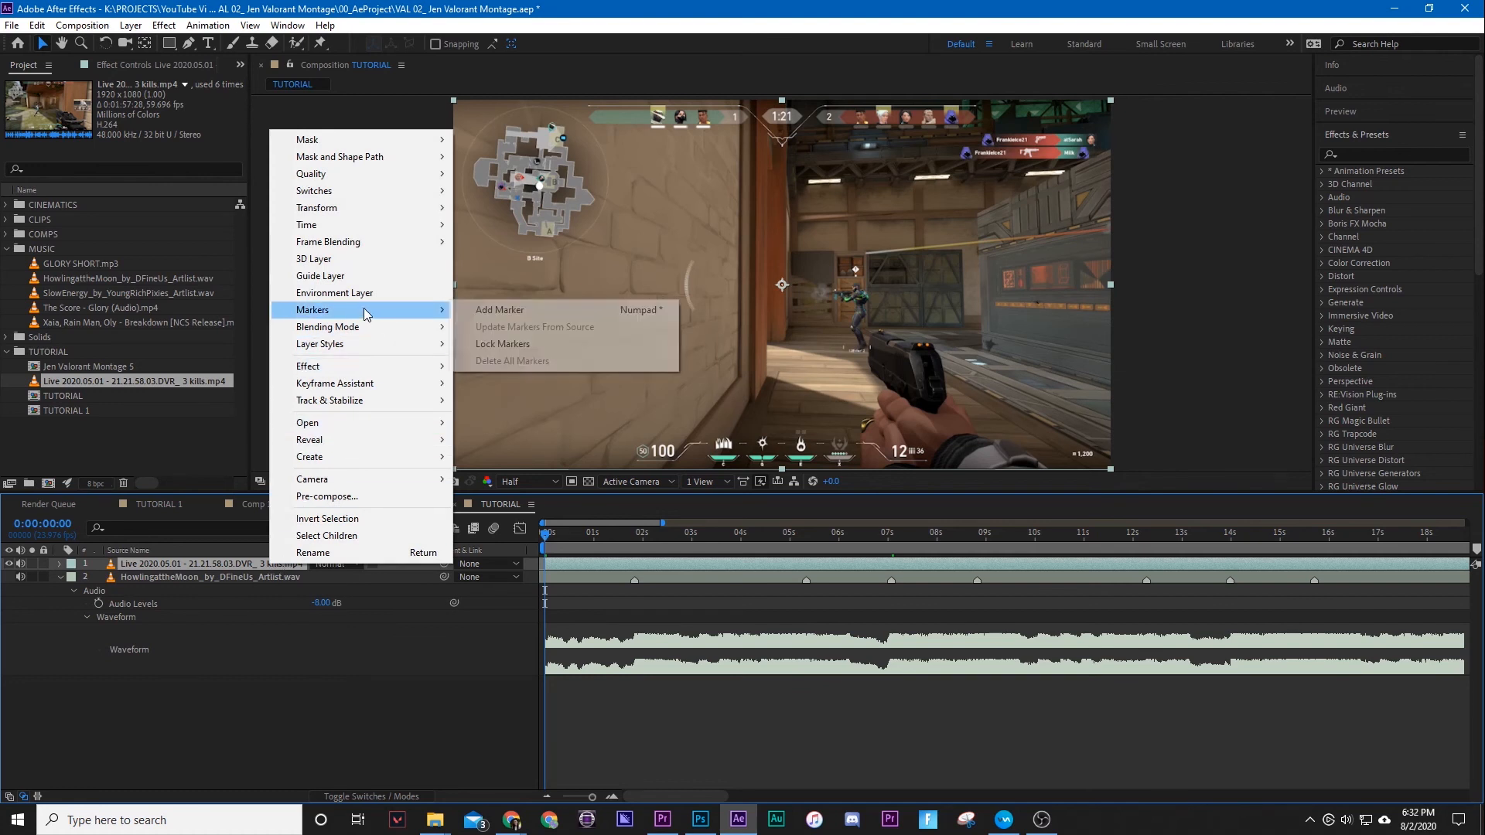
{"action": "mouse_move", "coordinate": [370, 225]}
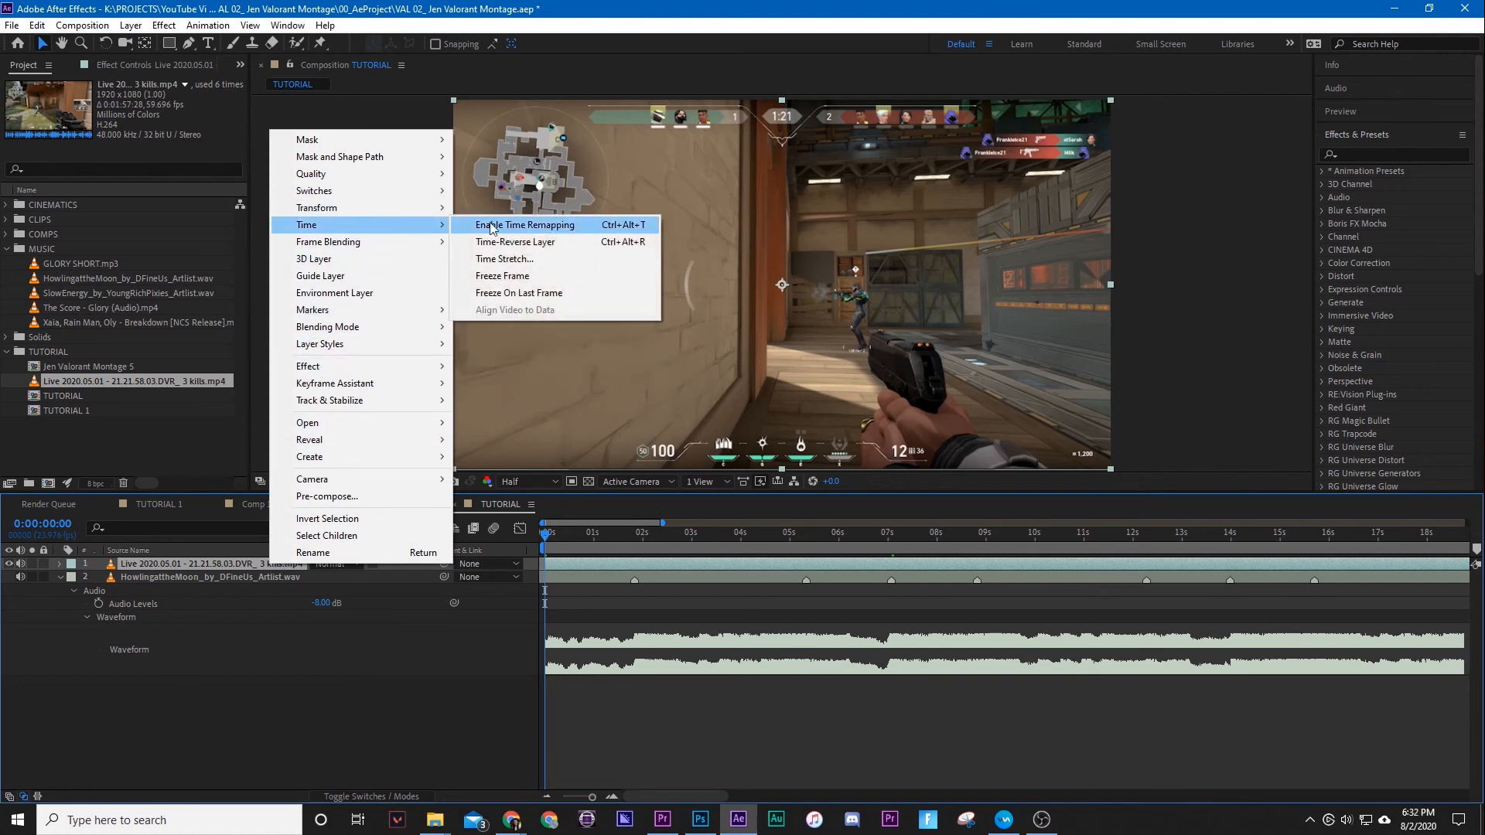
{"action": "left_click", "coordinate": [630, 230]}
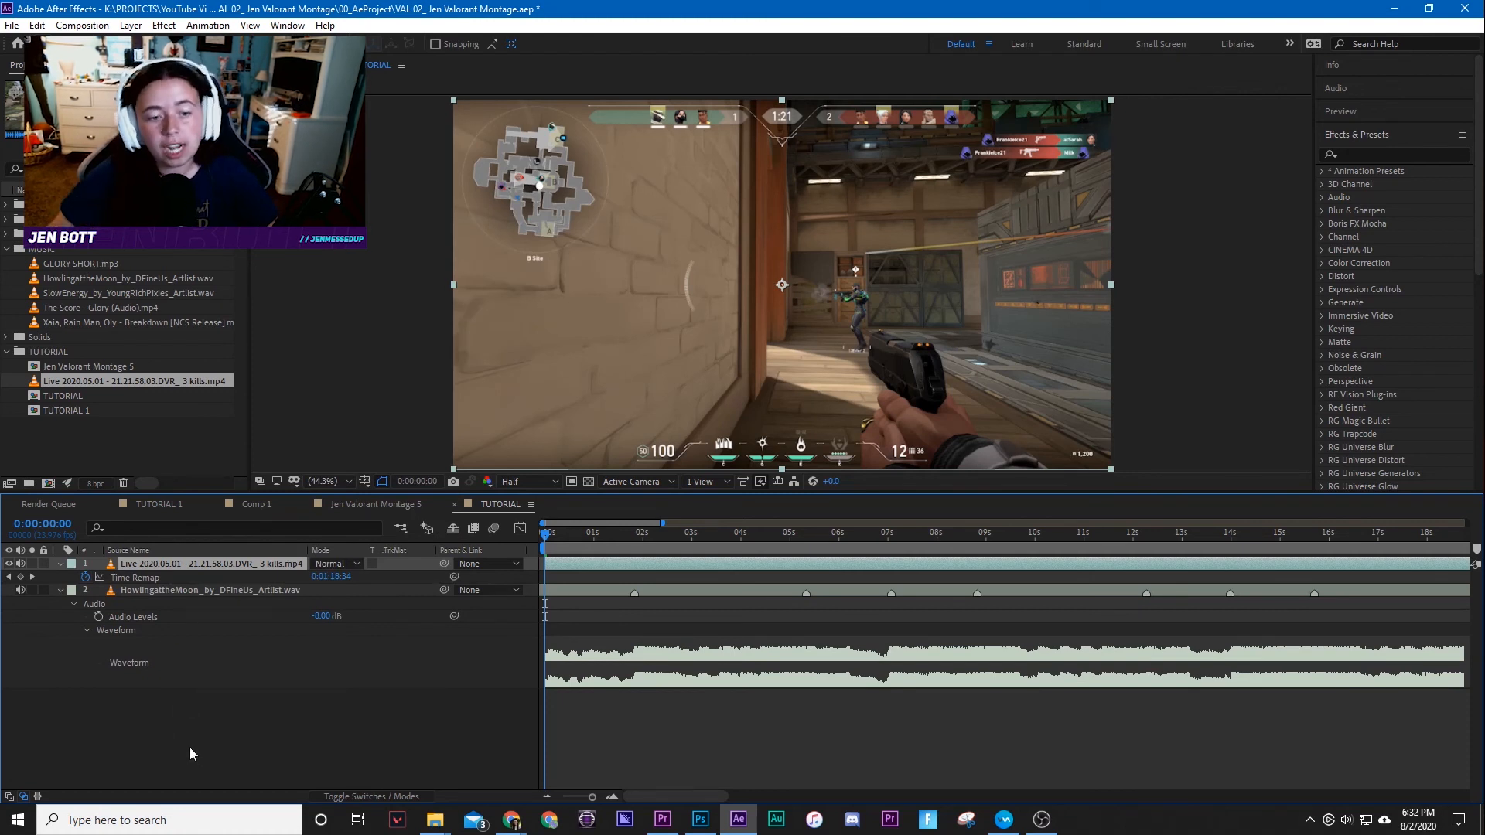
Add Time Remap keyframes at the start of the gameplay clip and near its end at 0:00:25:22.
{"action": "left_click", "coordinate": [21, 578]}
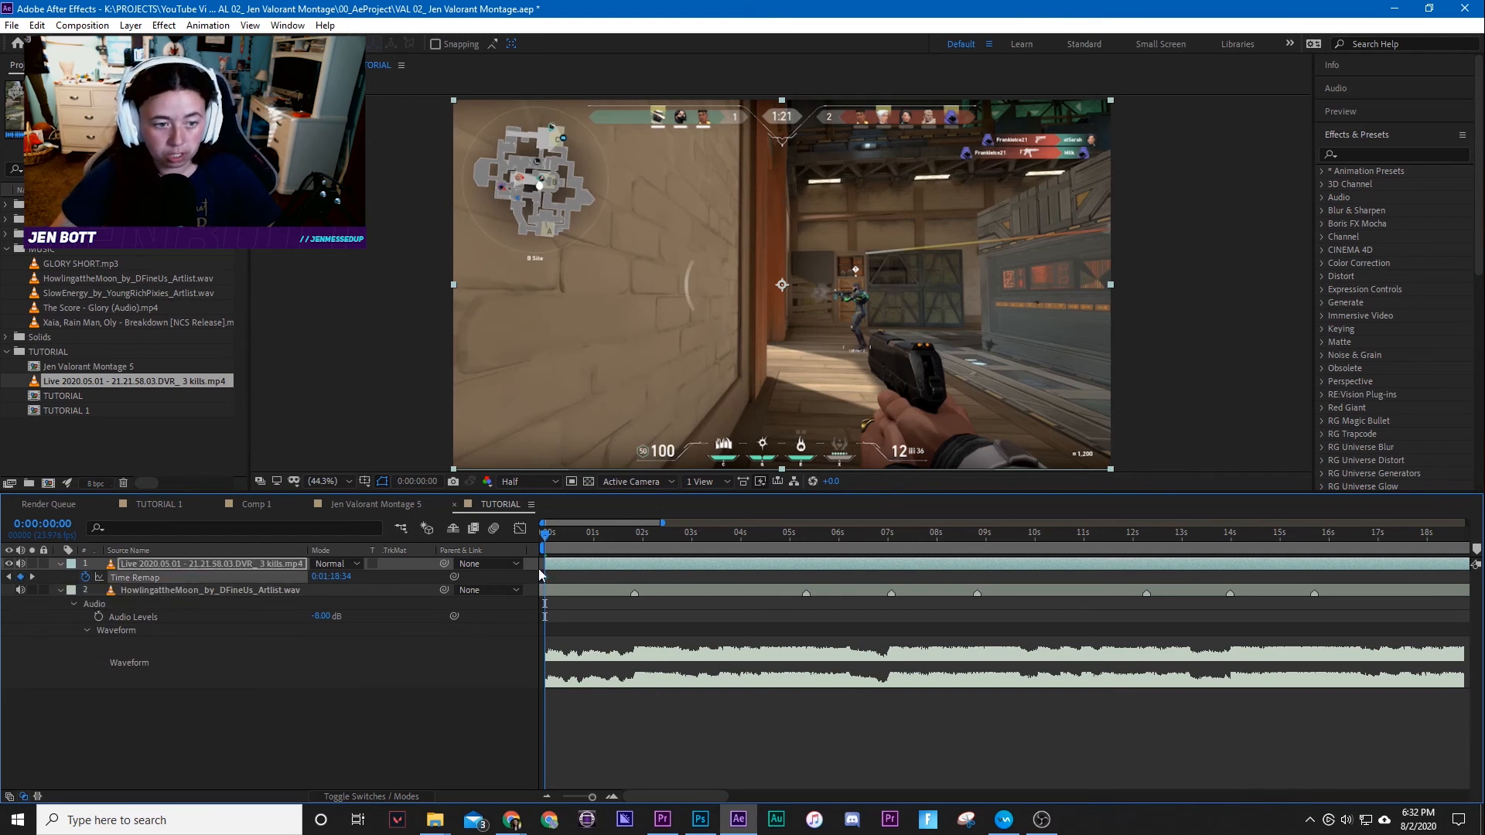
{"action": "scroll", "coordinate": [627, 649], "scroll_direction": "down", "scroll_amount": 3}
{"action": "left_click_drag", "start_coordinate": [709, 536], "coordinate": [727, 536]}
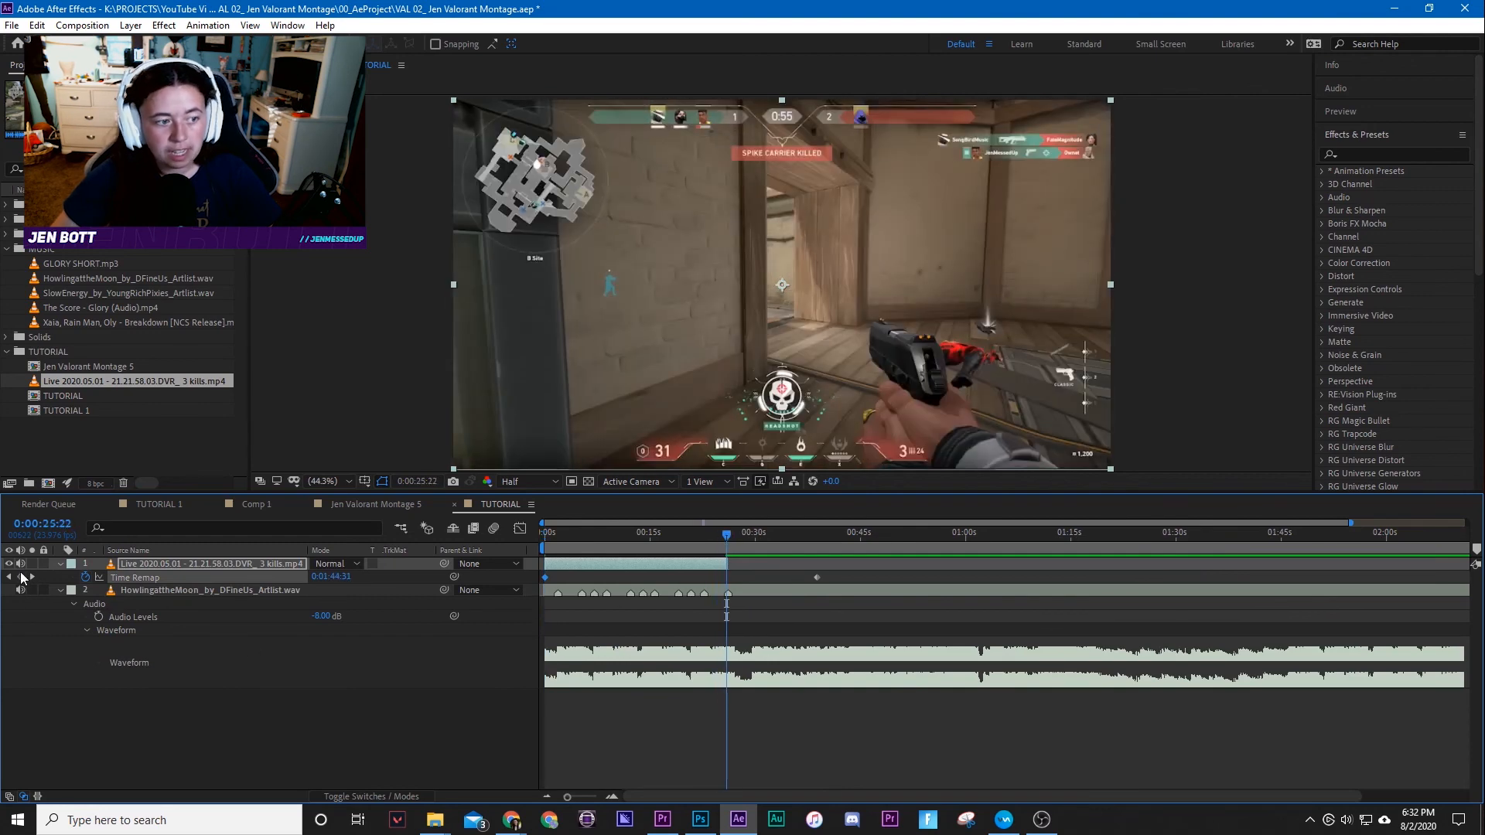
Play the gameplay clip from 0:00:01:10 through the first kill and mute the song layer.
{"action": "left_click_drag", "start_coordinate": [611, 534], "coordinate": [554, 547]}
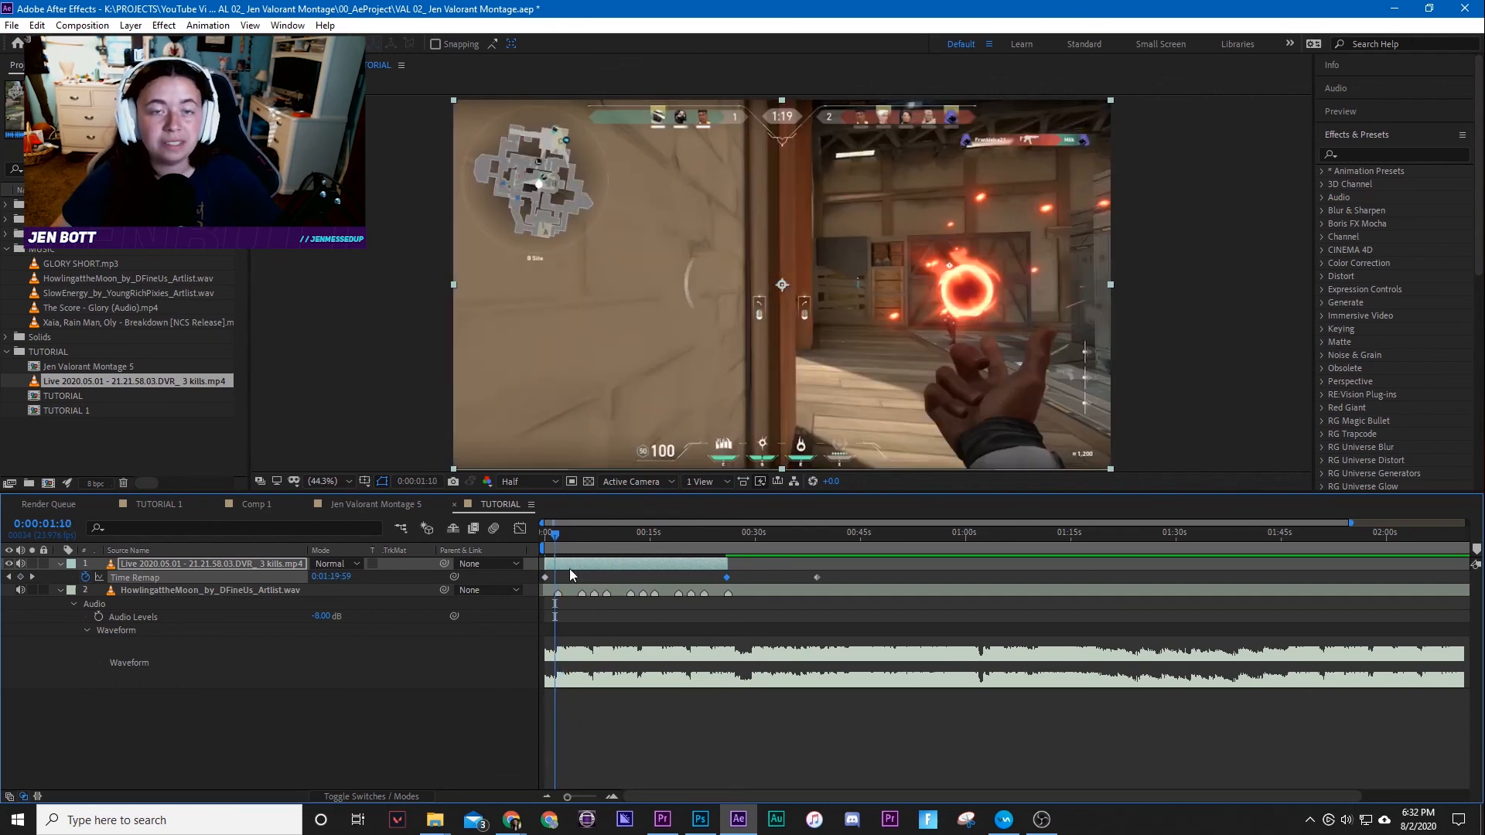
{"action": "key", "text": "space"}
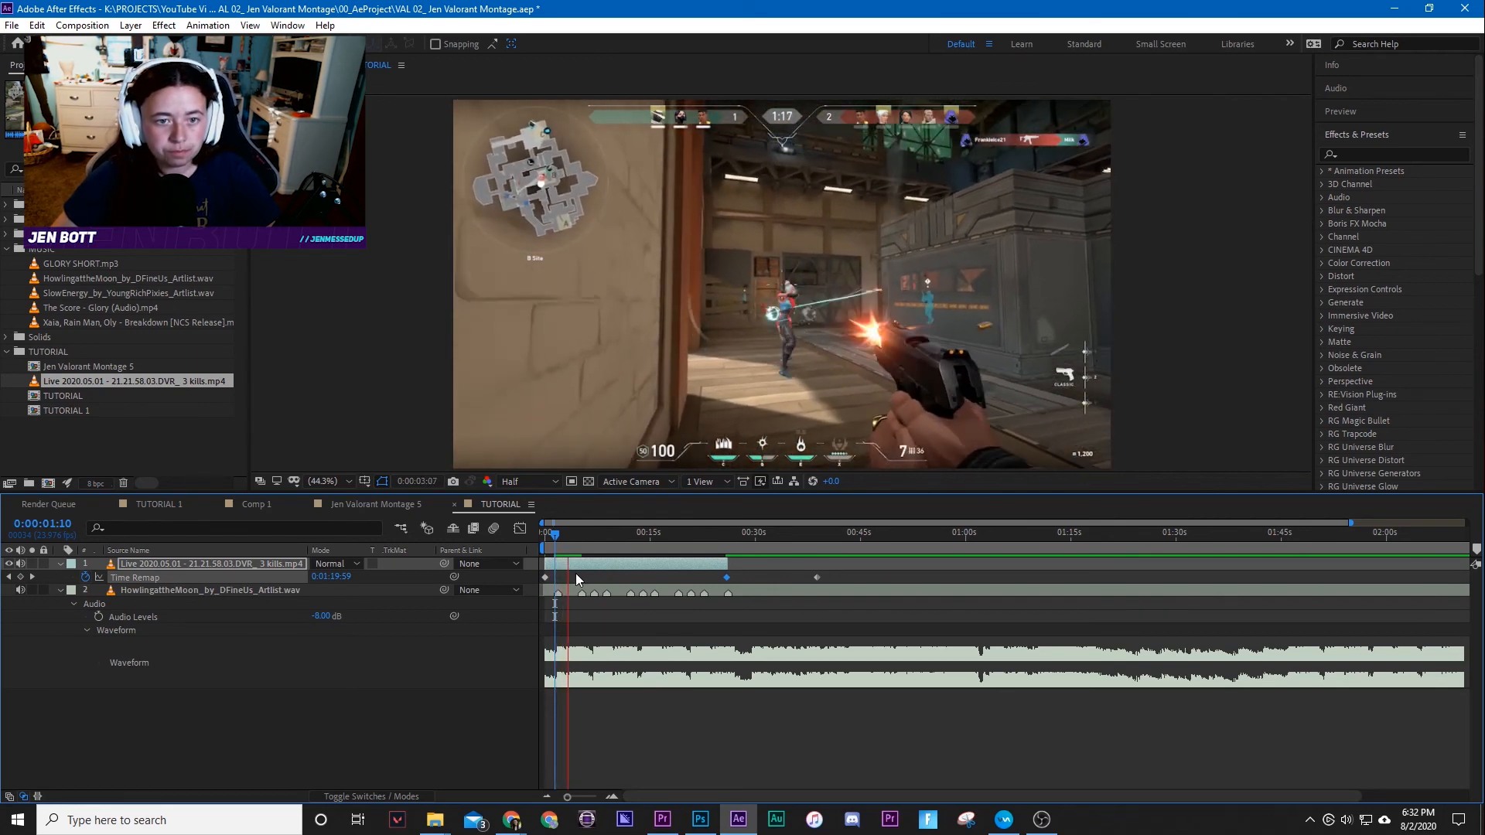
{"action": "key", "text": "space"}
{"action": "left_click", "coordinate": [13, 590]}
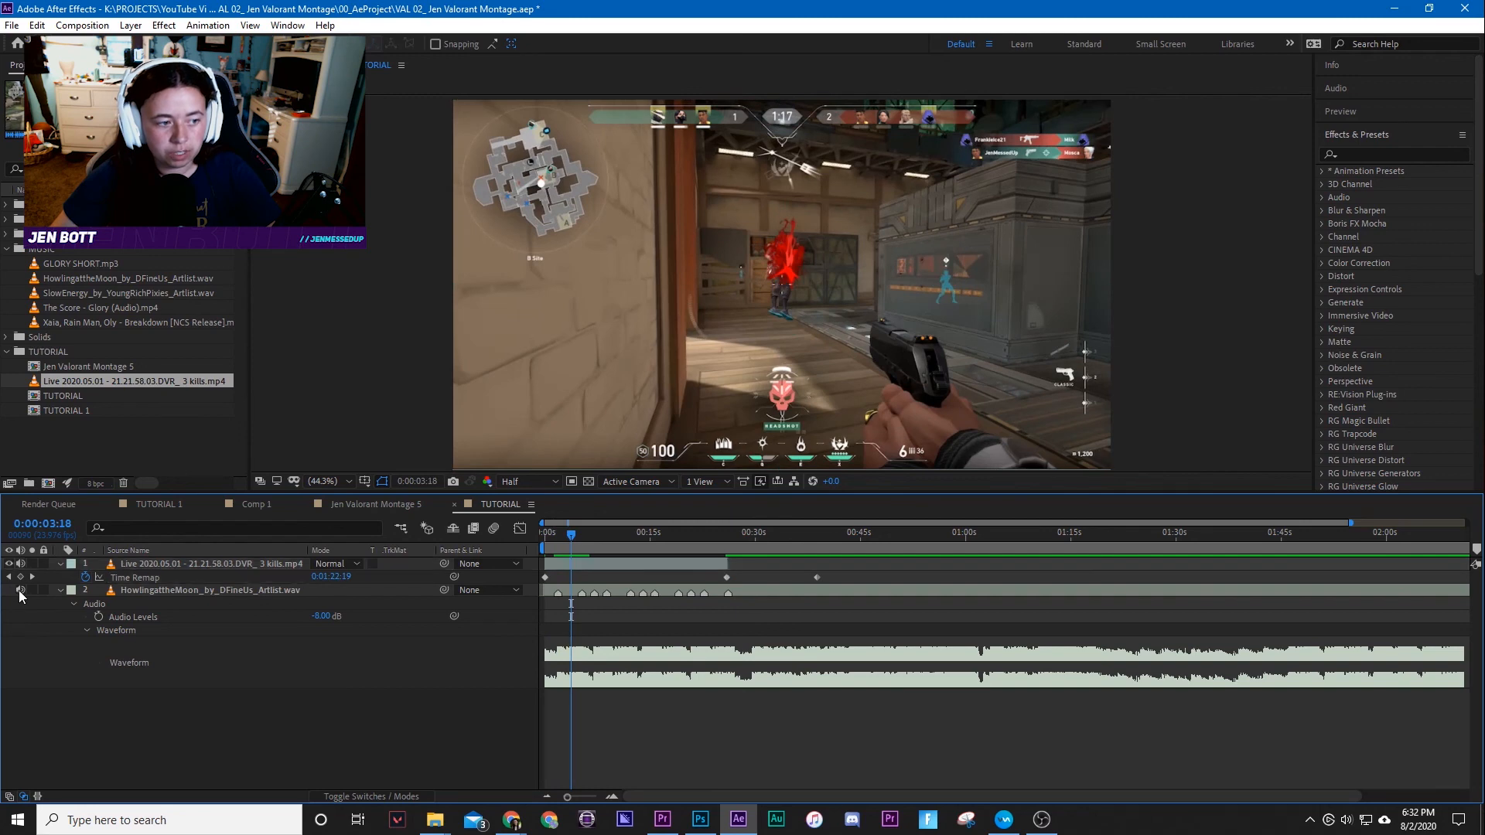
{"action": "left_click", "coordinate": [19, 591]}
Find the exact frame of the first kill and add a Time Remap keyframe there, at 0:00:03:14.
{"action": "left_click_drag", "start_coordinate": [580, 533], "coordinate": [570, 536]}
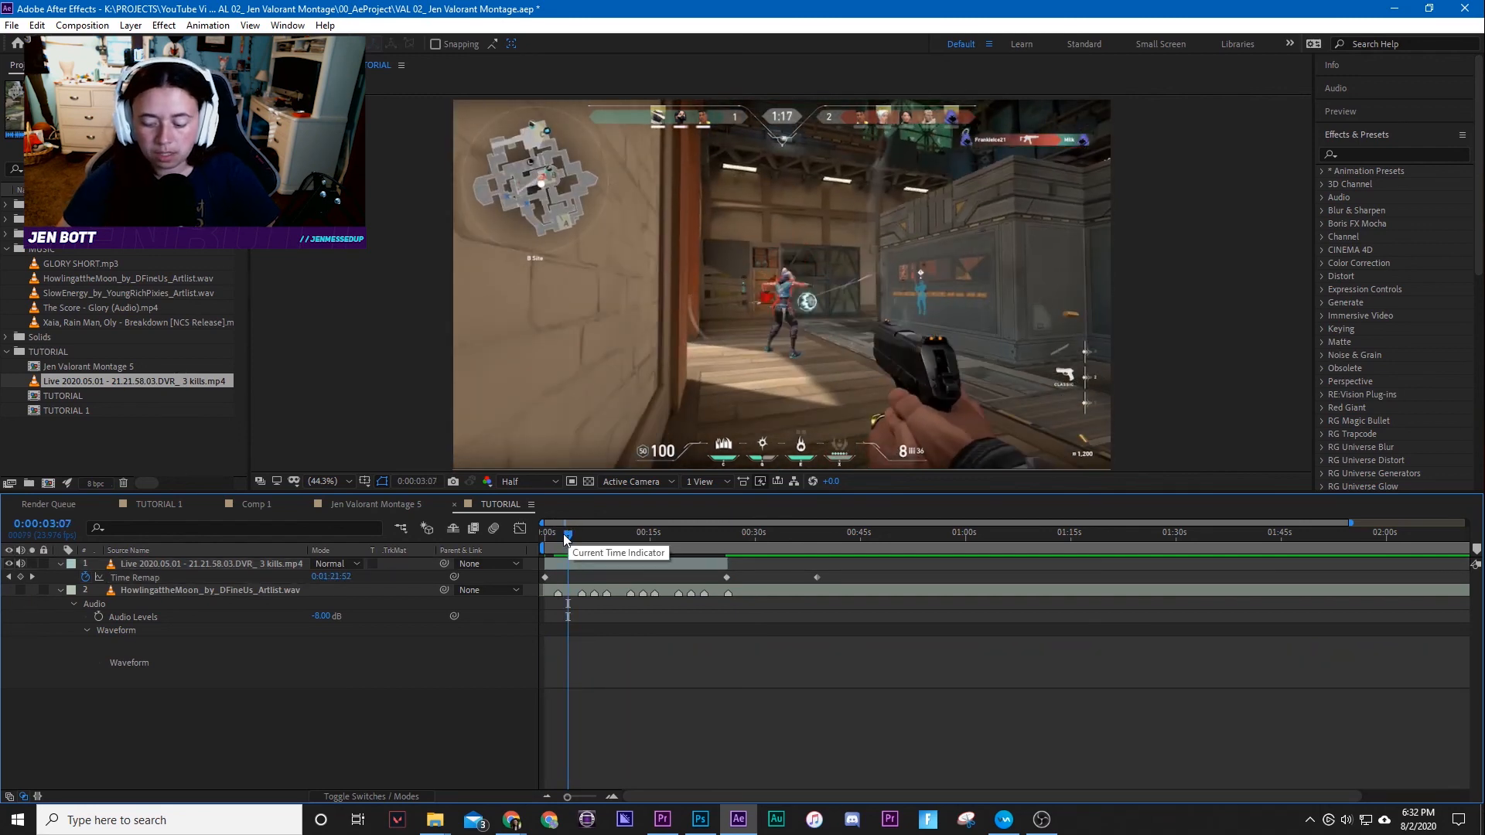
{"action": "key", "text": "Page_Down"}
{"action": "key", "text": "Page_Down"}
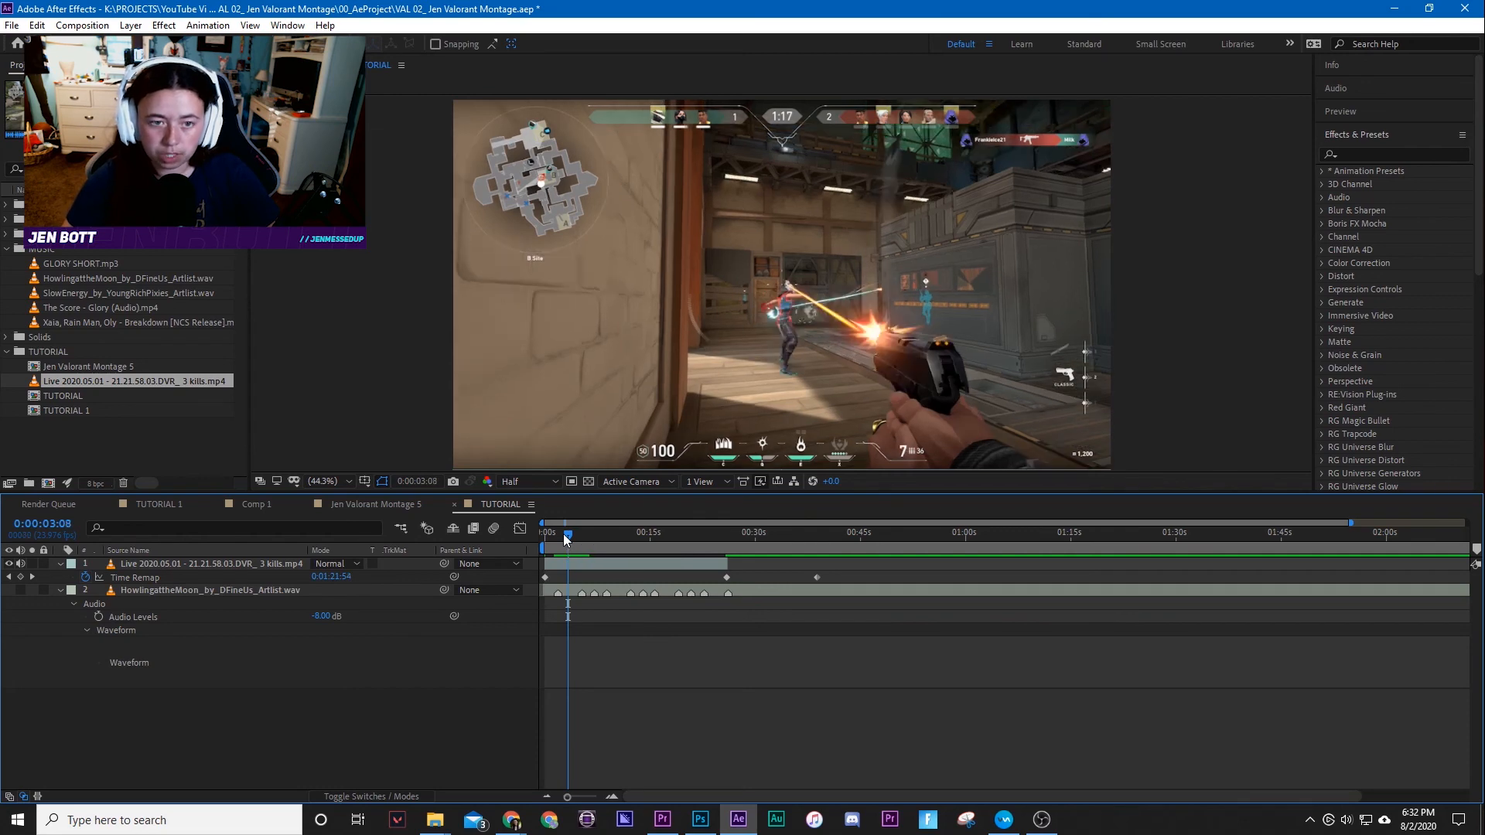
{"action": "key", "text": "Page_Down"}
{"action": "key", "text": "Page_Down"}
{"action": "key", "text": "Page_Down"}
{"action": "key", "text": "Page_Down"}
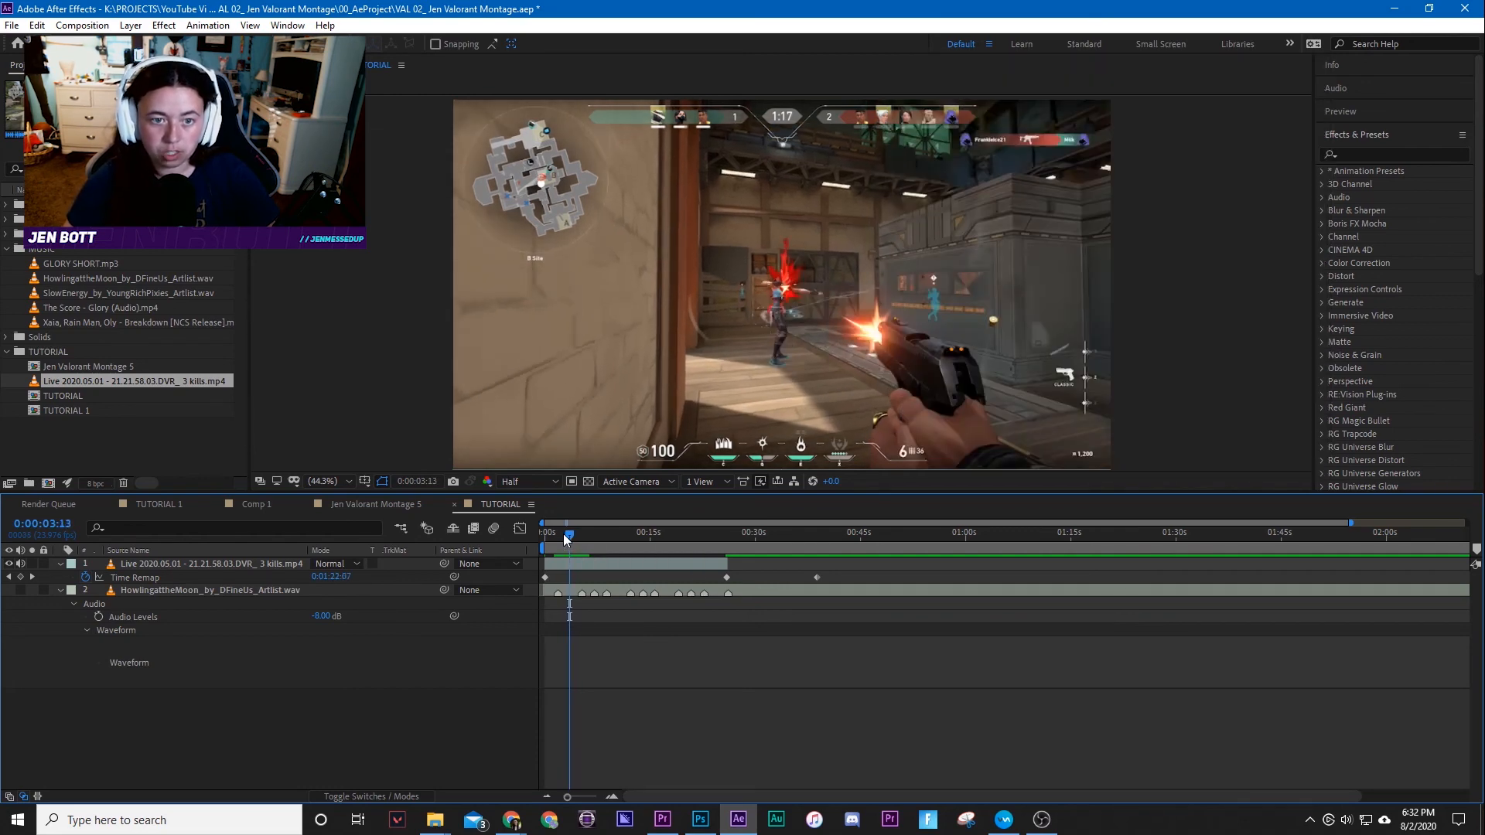
{"action": "key", "text": "Page_Down"}
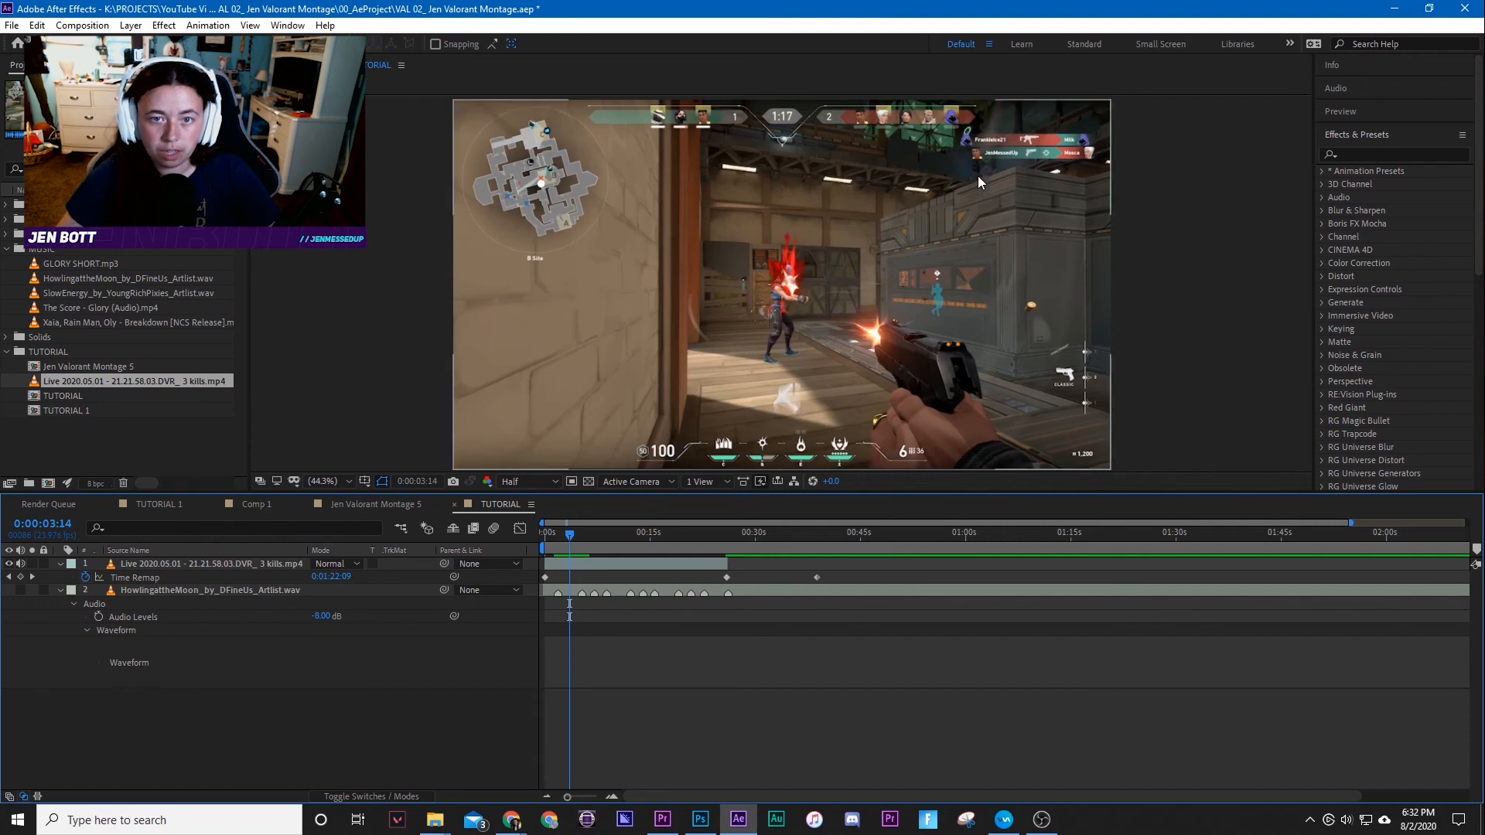
{"action": "left_click", "coordinate": [21, 578]}
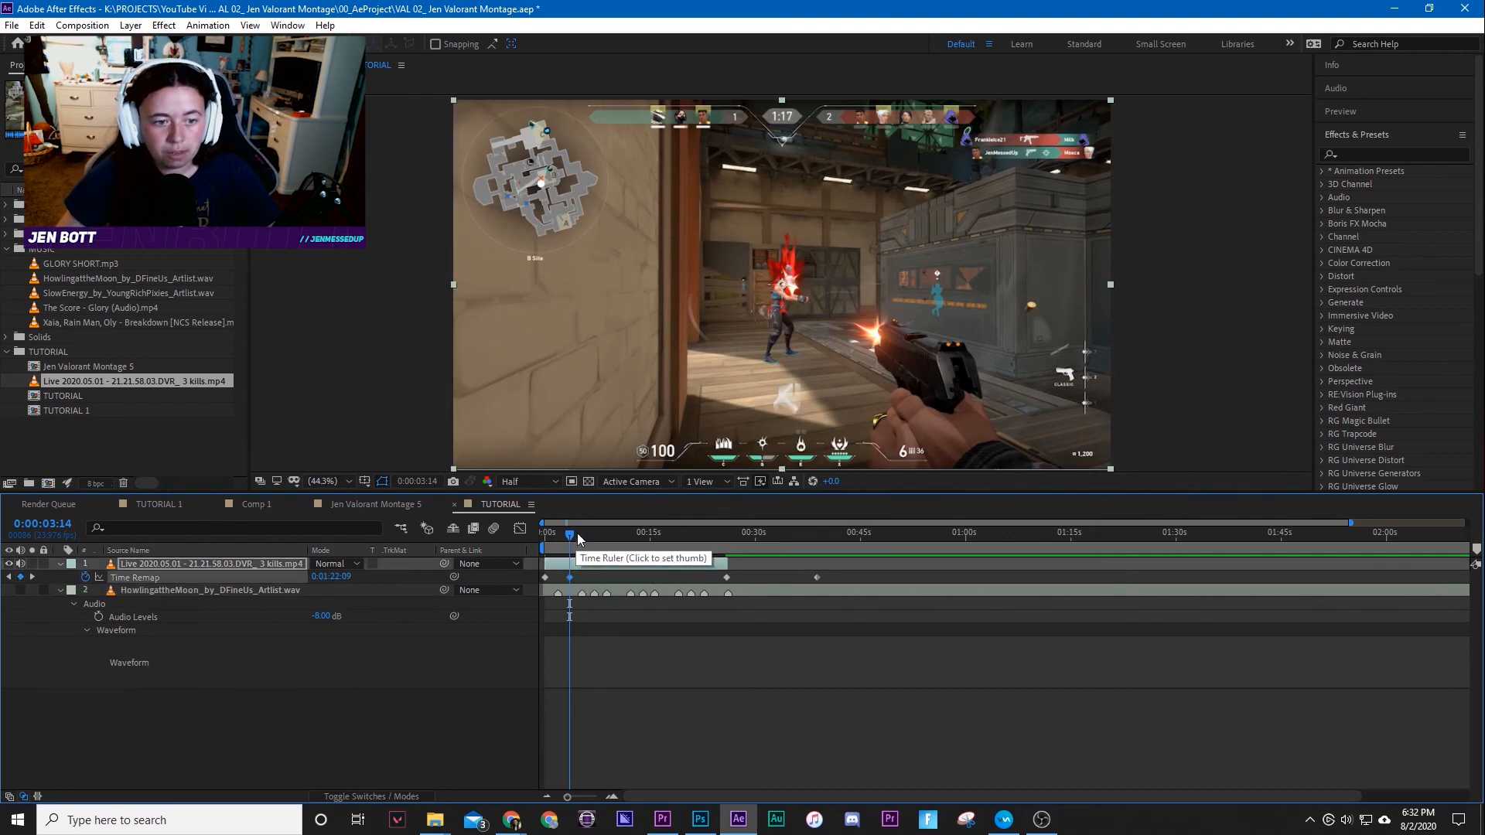
Add Time Remap keyframes at the second kill, 0:00:14:19, and at the third kill, 0:00:24:20.
{"action": "left_click_drag", "start_coordinate": [571, 534], "coordinate": [650, 540]}
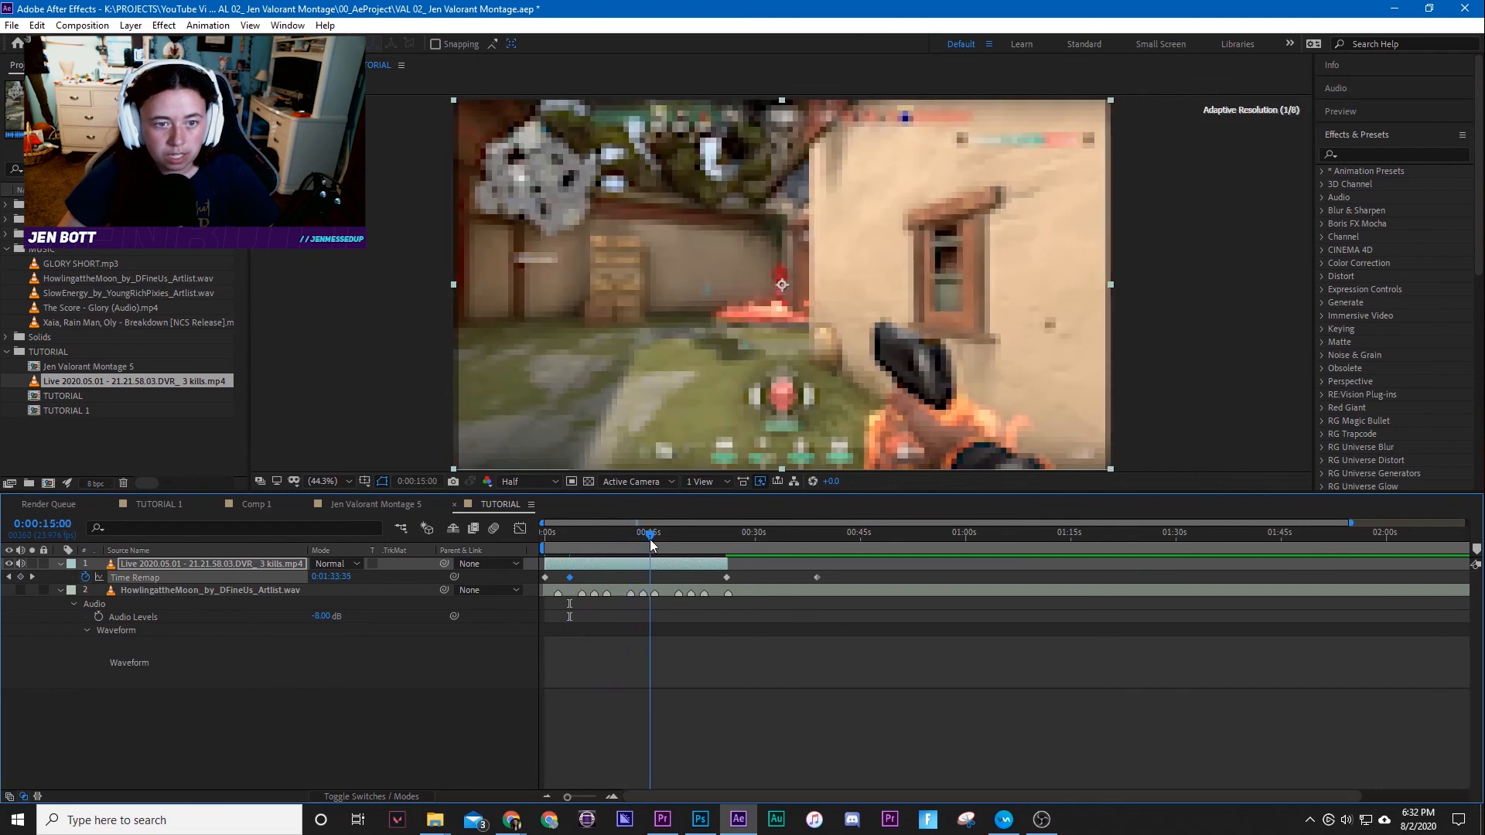
{"action": "key", "text": "Page_Up"}
{"action": "key", "text": "Page_Up"}
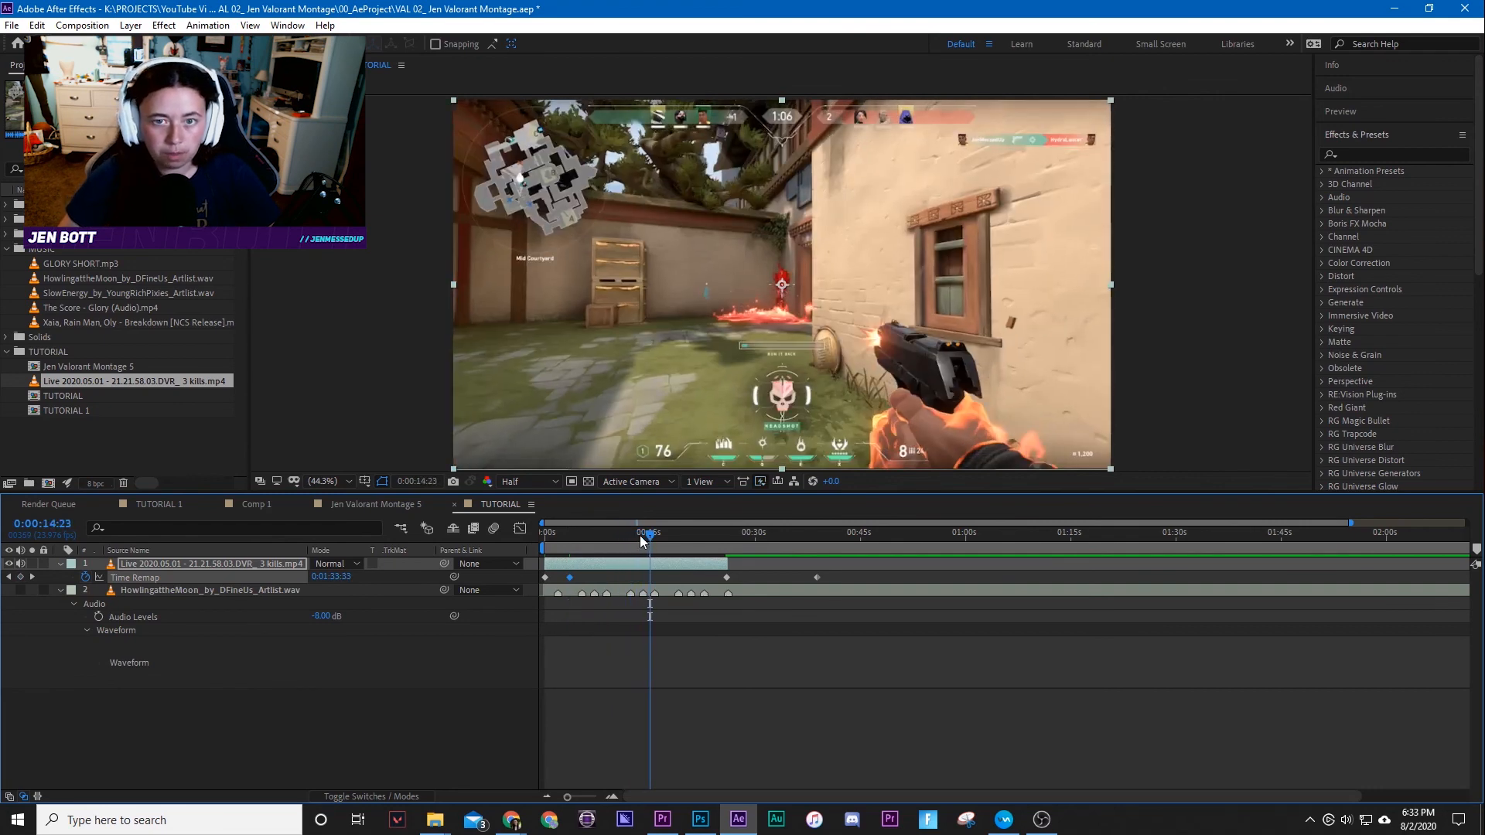
{"action": "key", "text": "Page_Up"}
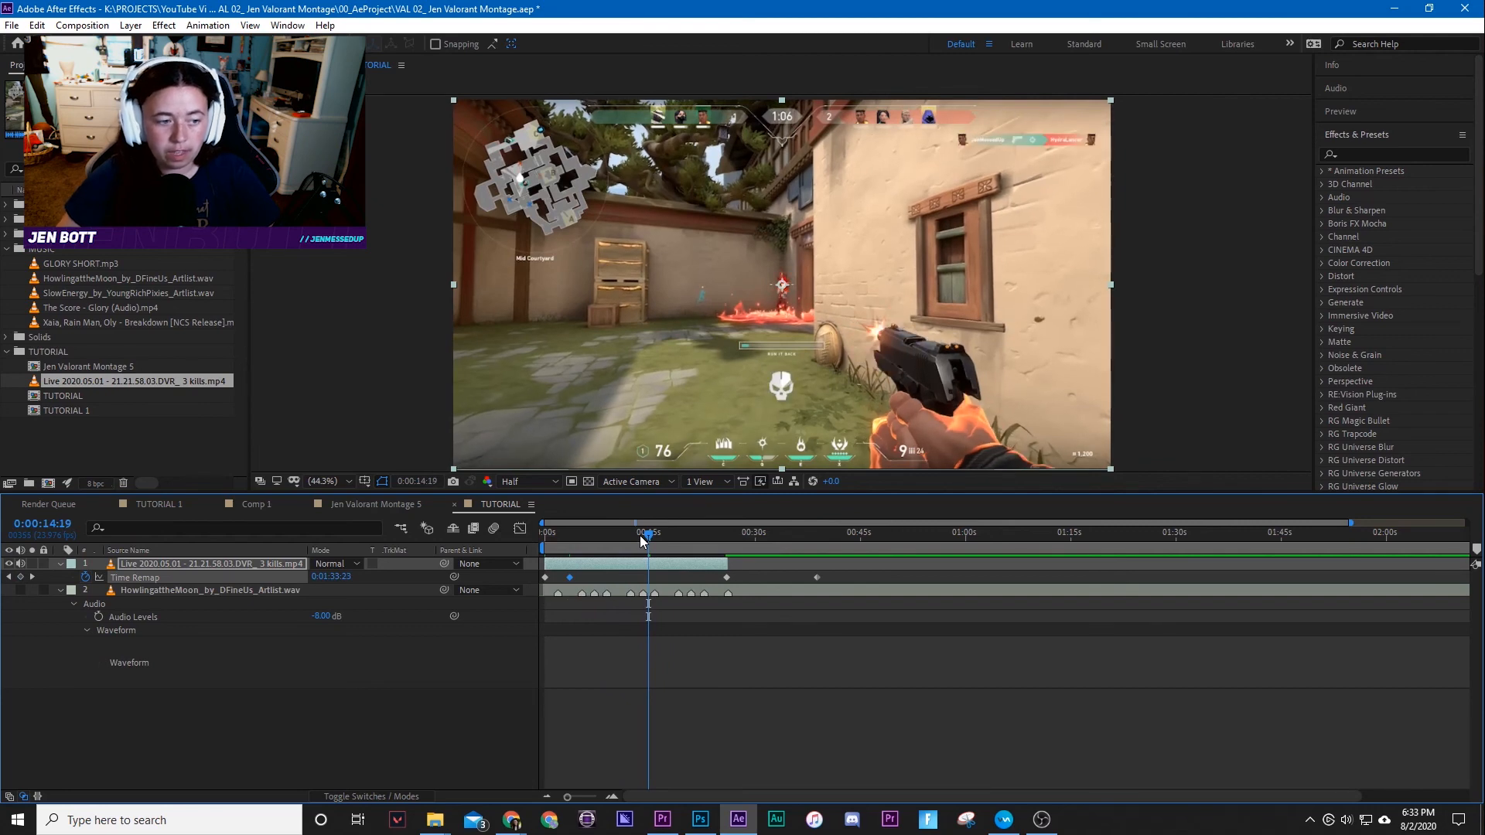
{"action": "left_click", "coordinate": [20, 577]}
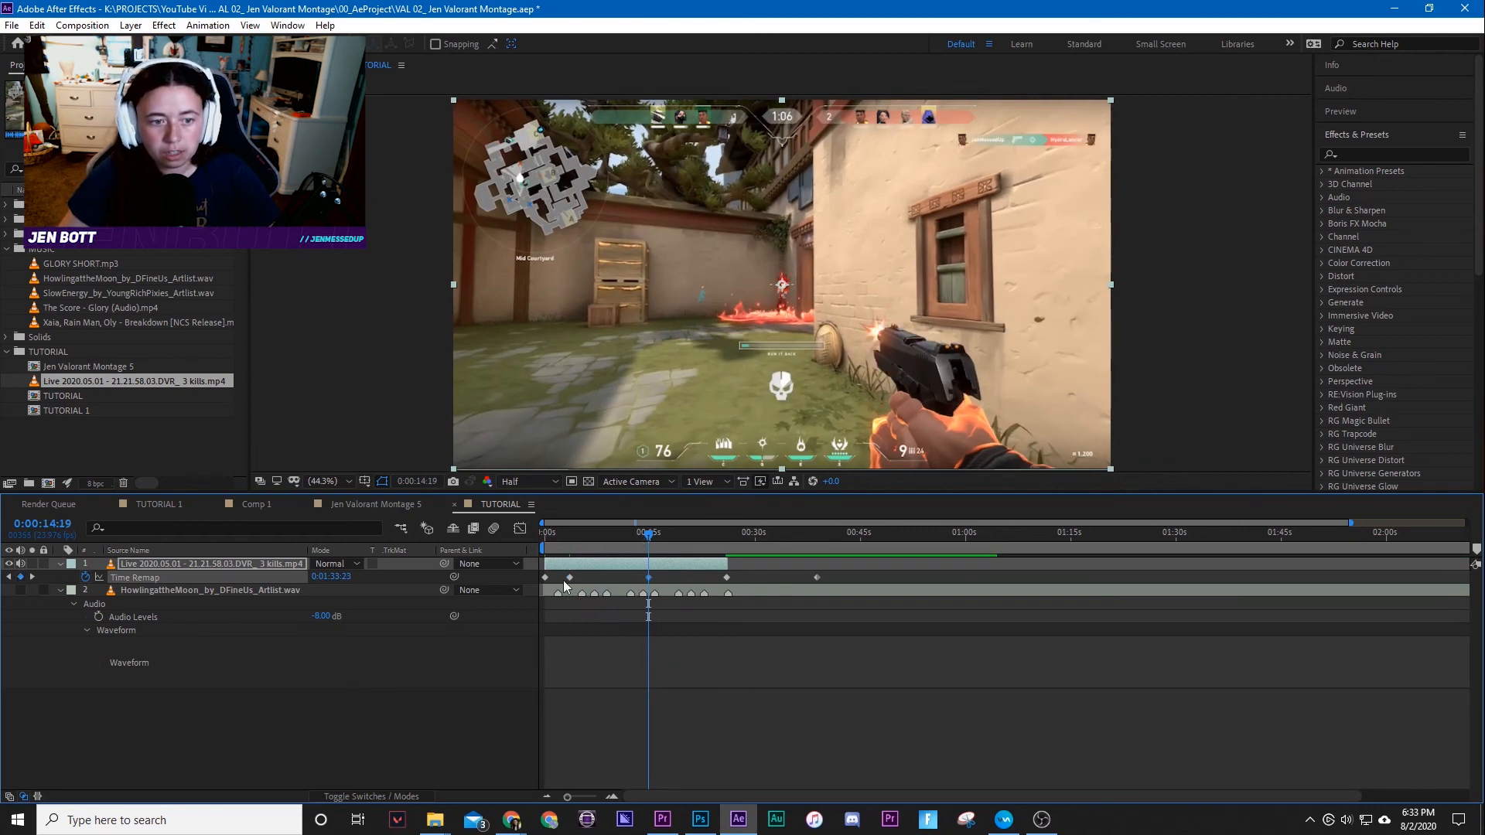
{"action": "left_click_drag", "start_coordinate": [663, 539], "coordinate": [717, 541]}
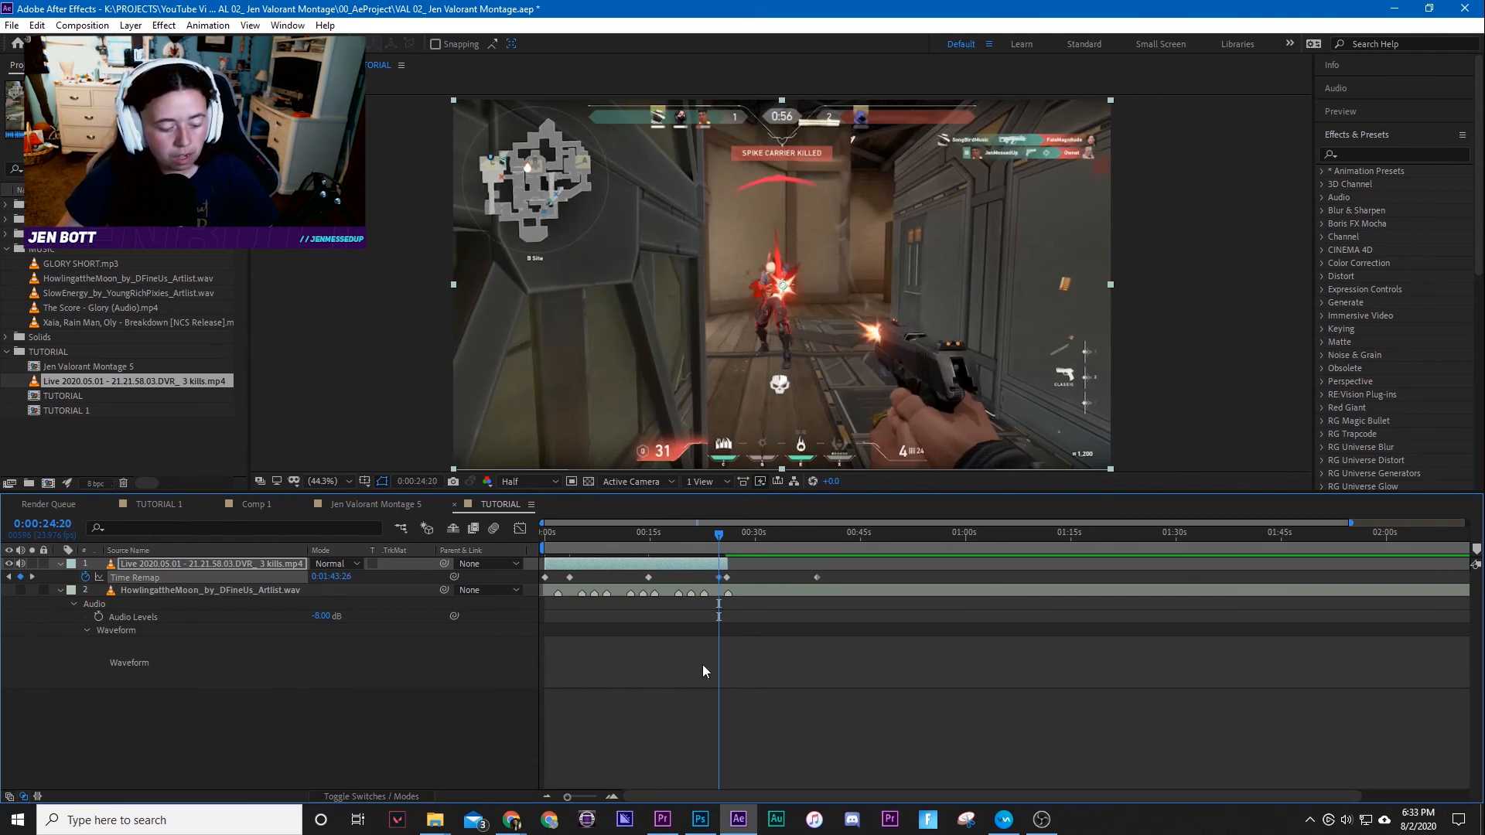
Move the first-kill Time Remap keyframe onto the song's first beat marker at 0:00:01:20.
{"action": "scroll", "coordinate": [704, 668], "scroll_direction": "up", "scroll_amount": 2}
{"action": "left_click_drag", "start_coordinate": [786, 797], "coordinate": [566, 788]}
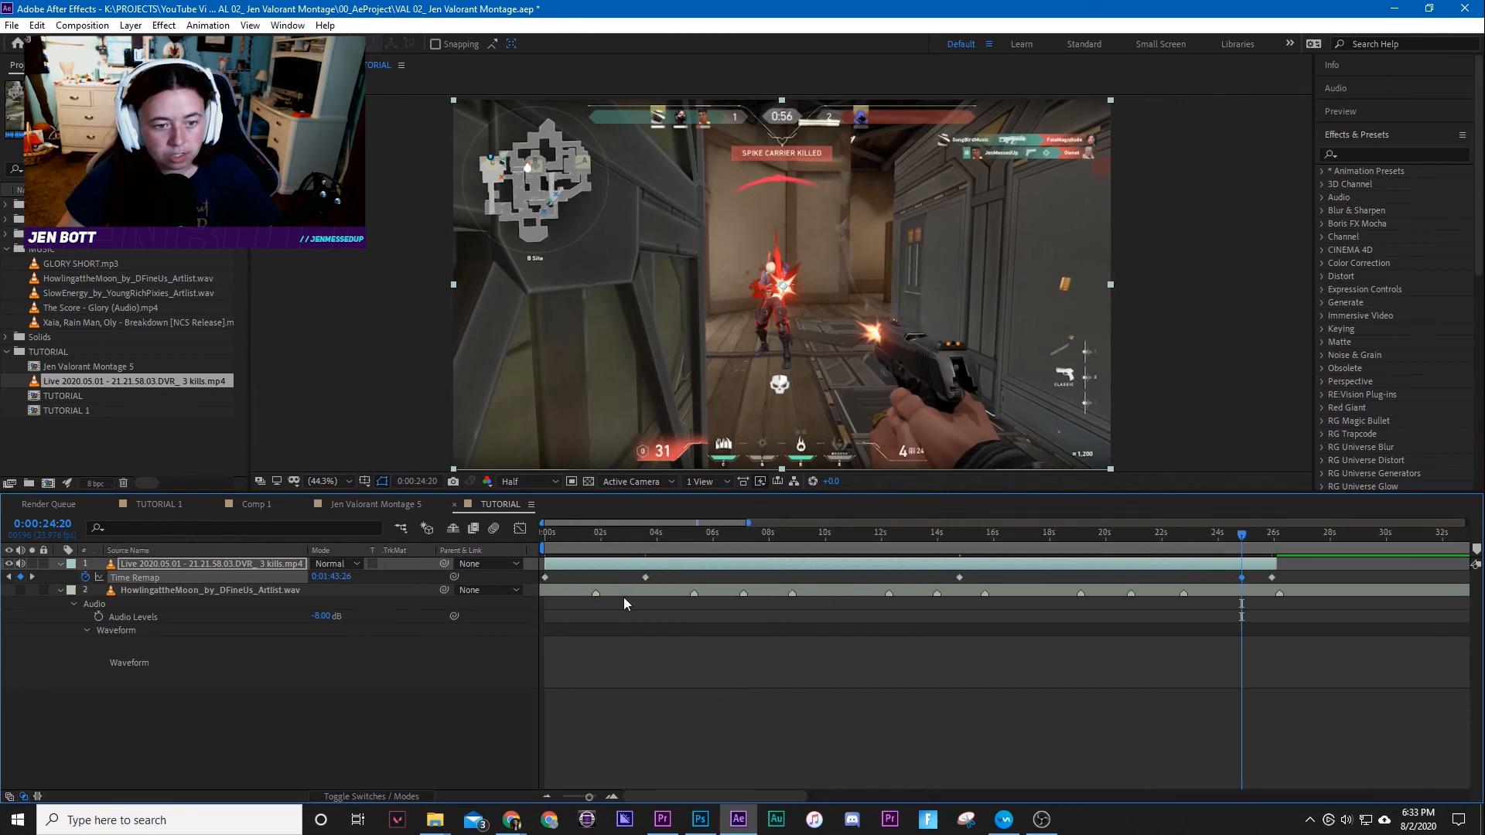
{"action": "left_click_drag", "start_coordinate": [571, 535], "coordinate": [539, 573]}
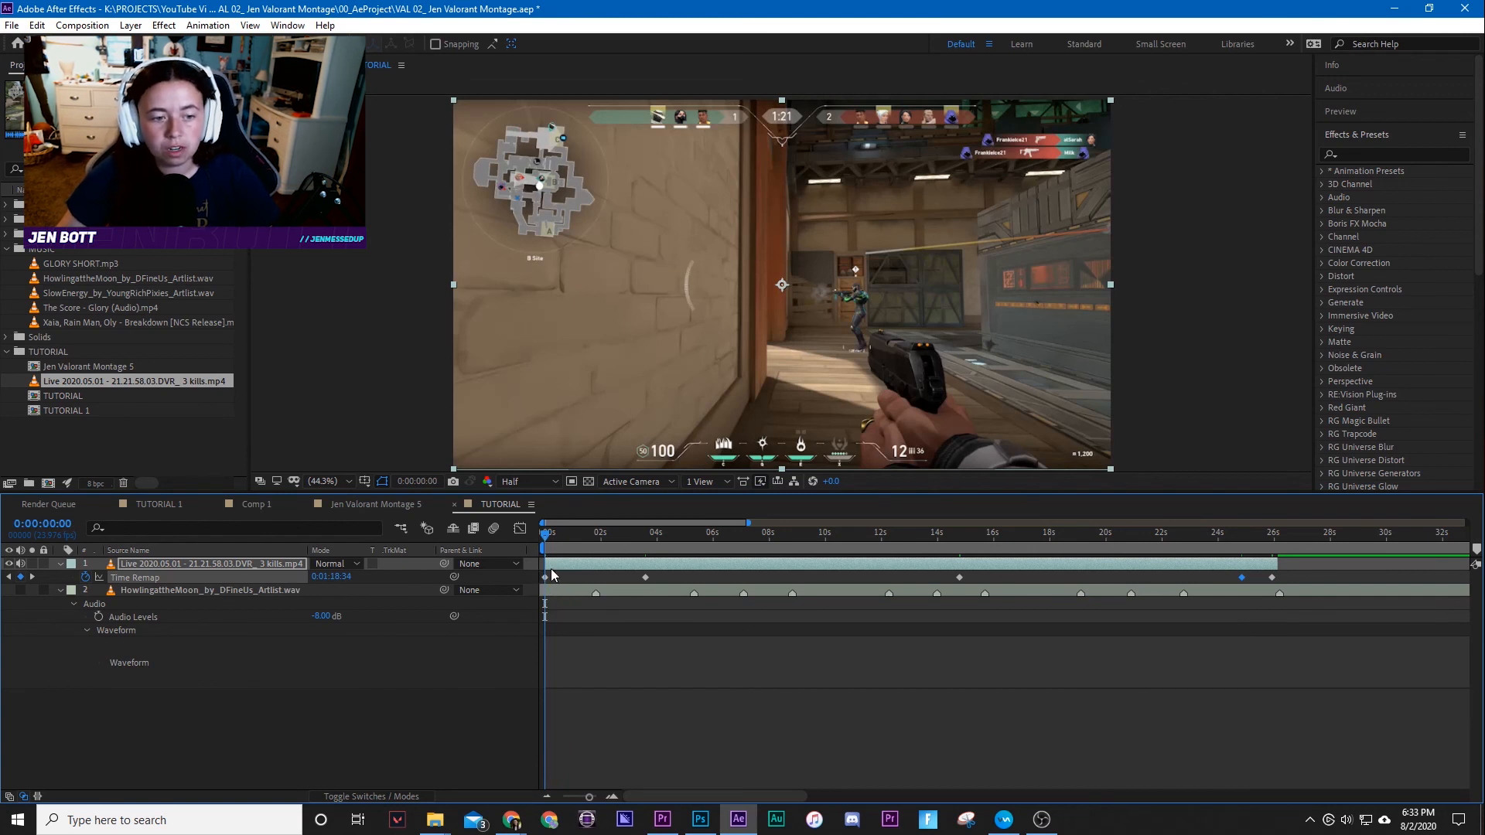
{"action": "left_click", "coordinate": [645, 577]}
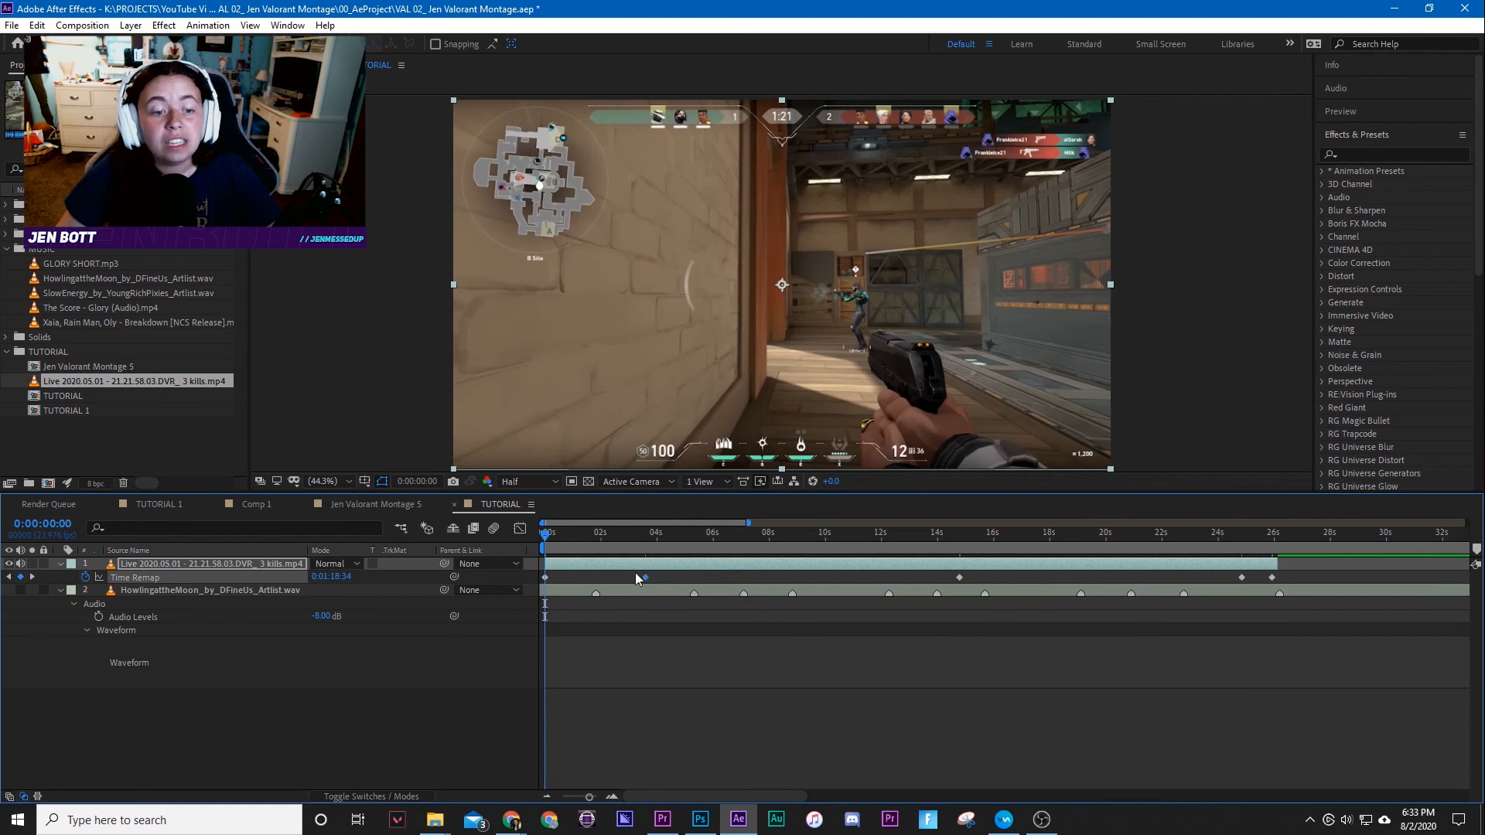
{"action": "left_click", "coordinate": [596, 534]}
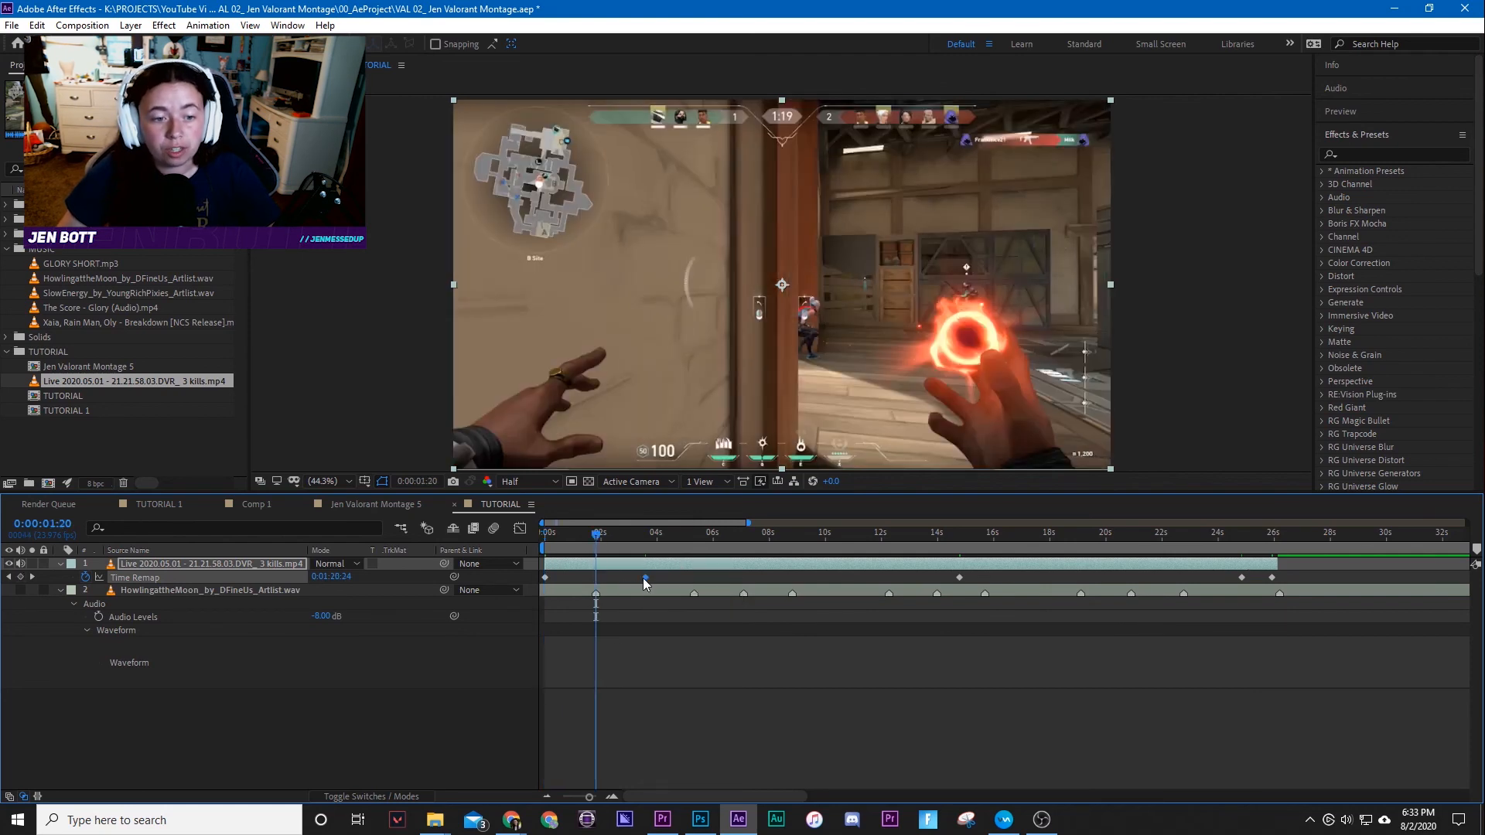
{"action": "left_click_drag", "start_coordinate": [627, 578], "coordinate": [596, 578]}
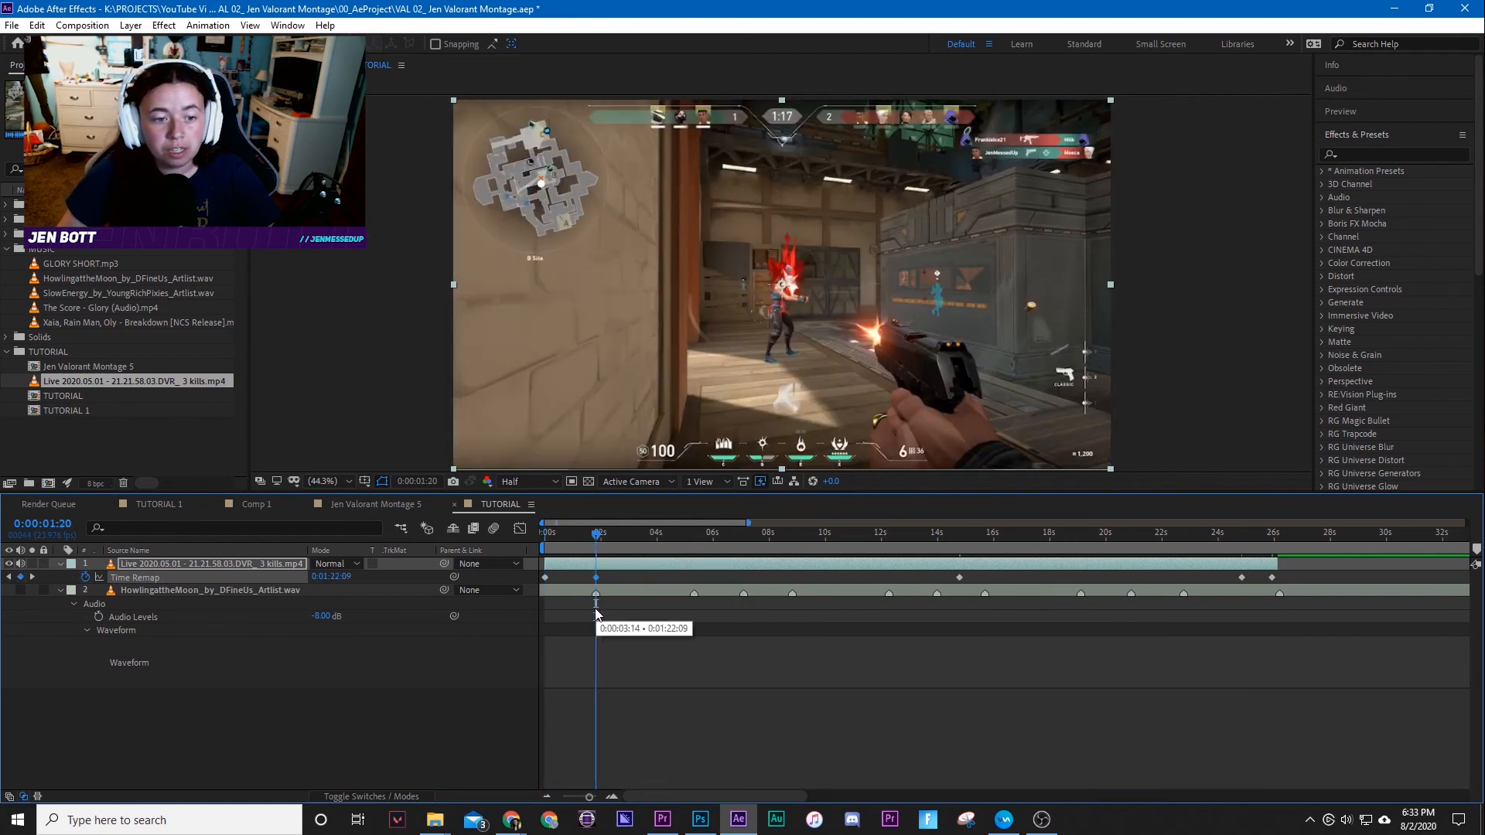
Move the second-kill Time Remap keyframe onto the beat marker at 0:00:05:08.
{"action": "left_click", "coordinate": [698, 537]}
{"action": "left_click_drag", "start_coordinate": [698, 537], "coordinate": [695, 540]}
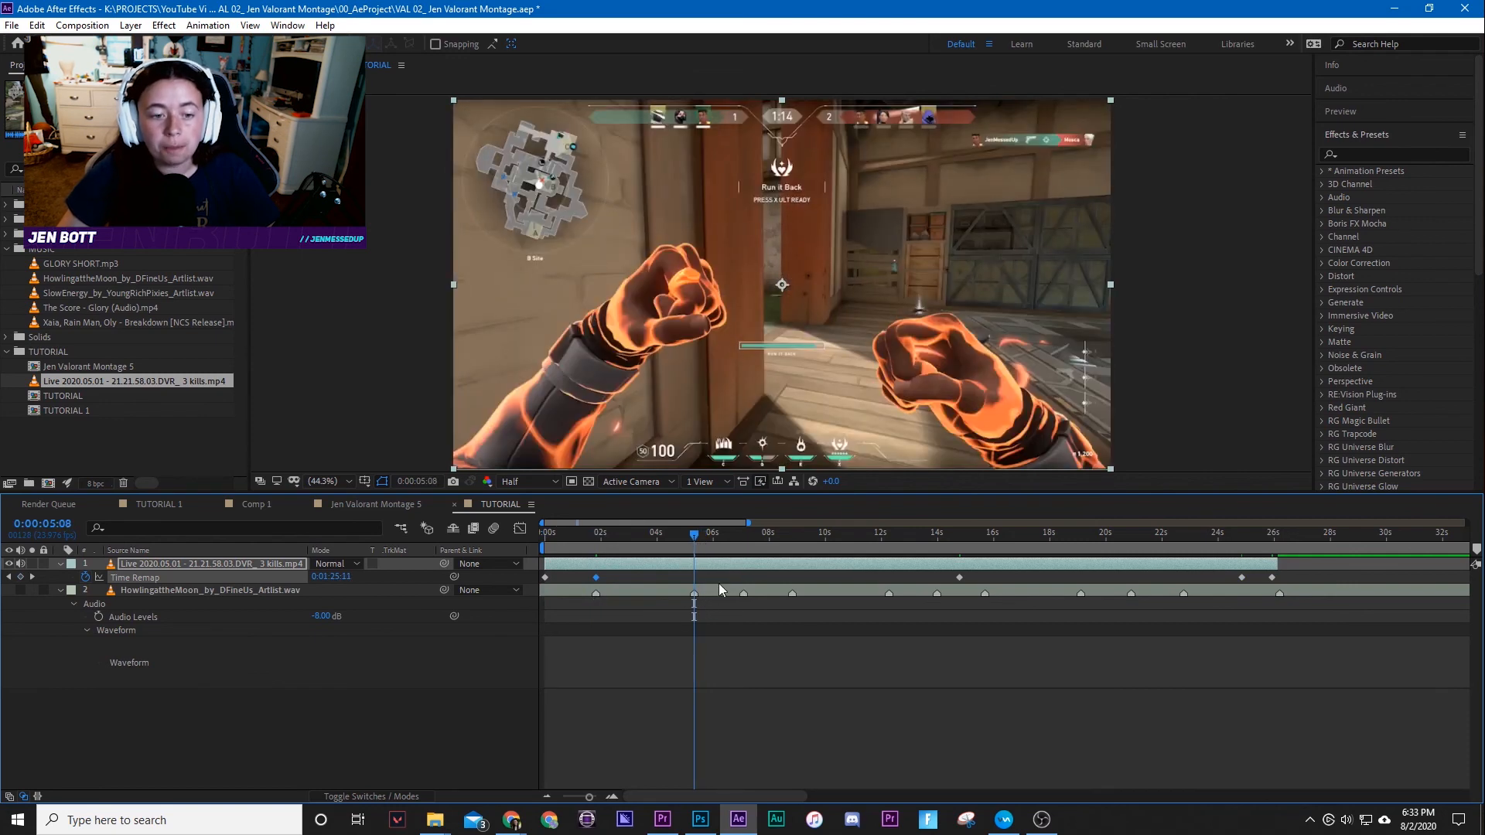
{"action": "left_click_drag", "start_coordinate": [963, 578], "coordinate": [694, 634]}
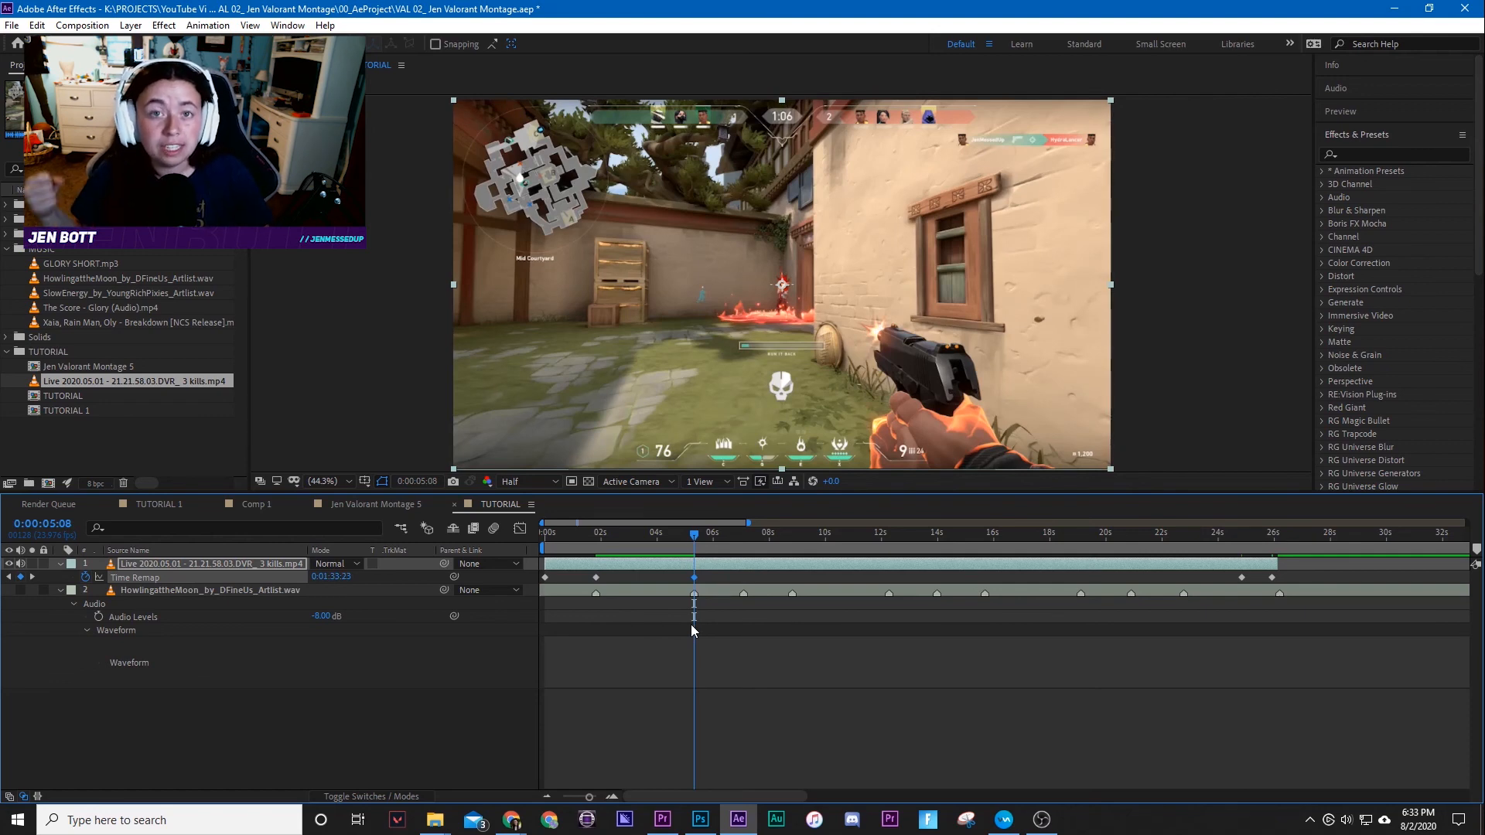
Mute the gameplay clip in favour of the song layer's audio, and play the retimed clip from the start.
{"action": "left_click_drag", "start_coordinate": [692, 542], "coordinate": [544, 542]}
{"action": "key", "text": "space"}
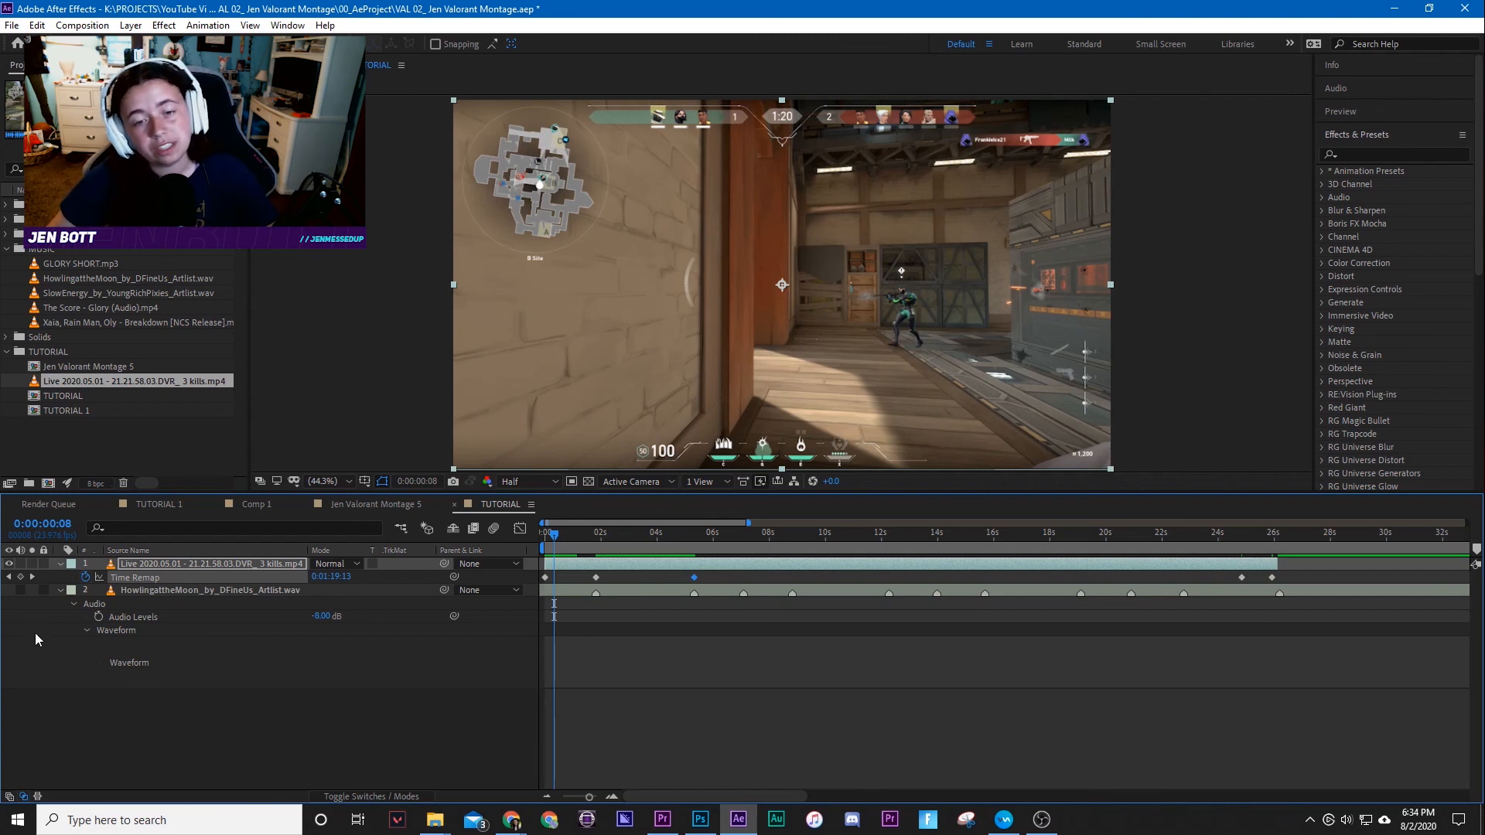
{"action": "left_click", "coordinate": [17, 595]}
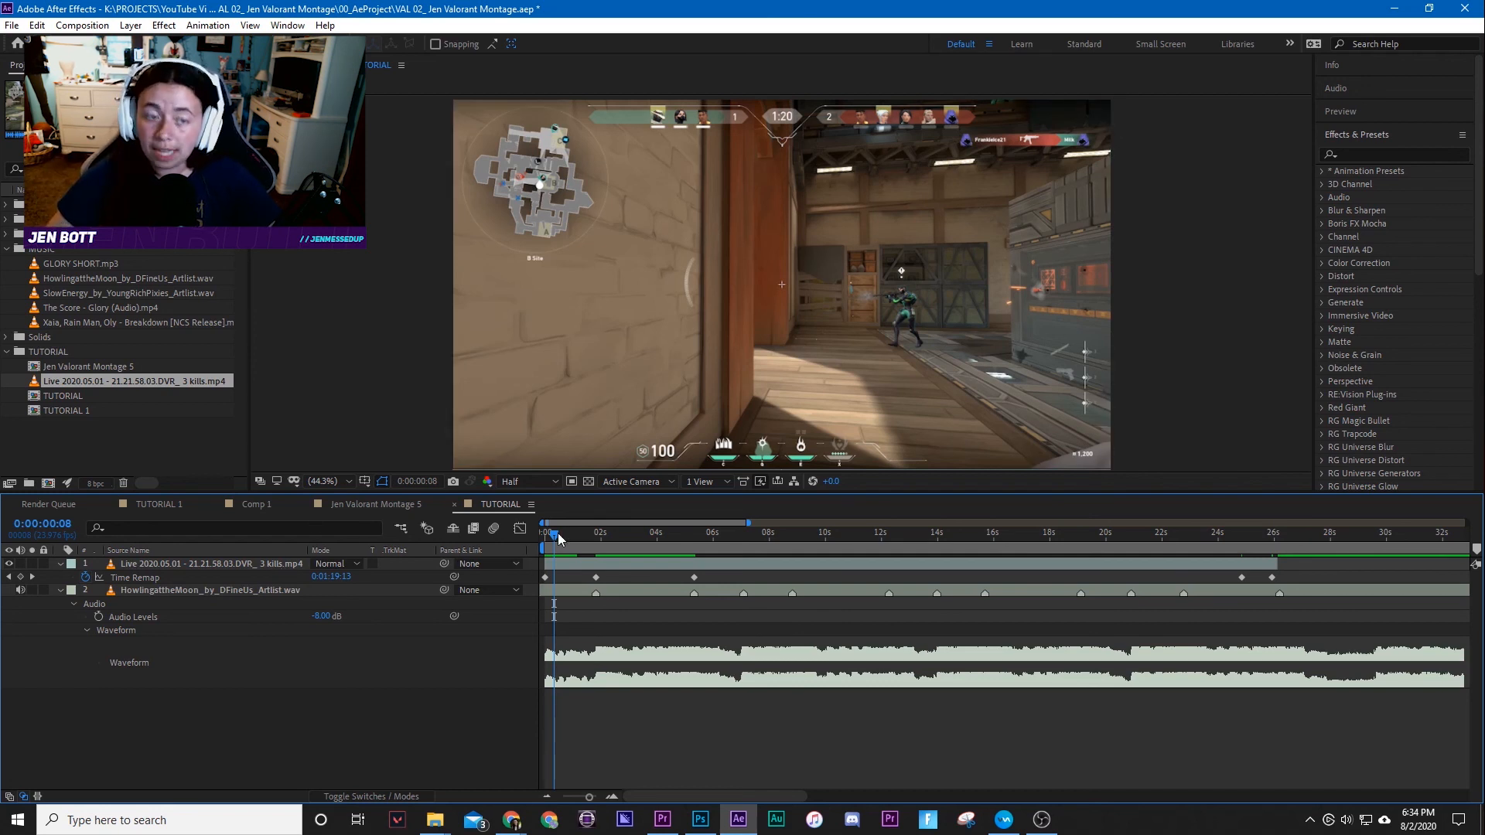
{"action": "left_click_drag", "start_coordinate": [561, 539], "coordinate": [530, 543]}
{"action": "key", "text": "space"}
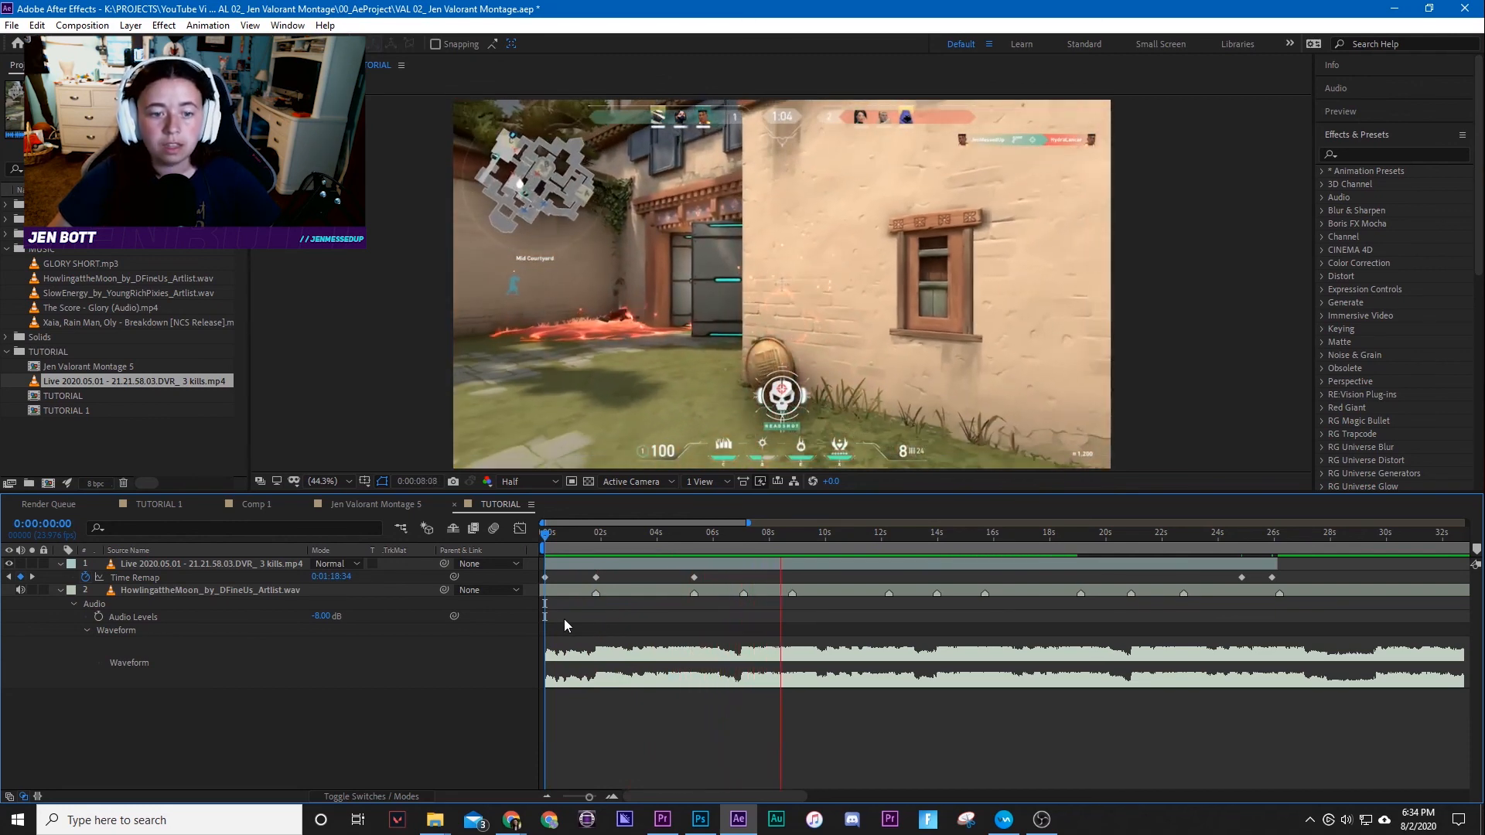
Move the third-kill Time Remap keyframe onto the beat marker at 0:00:08:20 and play the section leading up to it.
{"action": "left_click", "coordinate": [793, 537]}
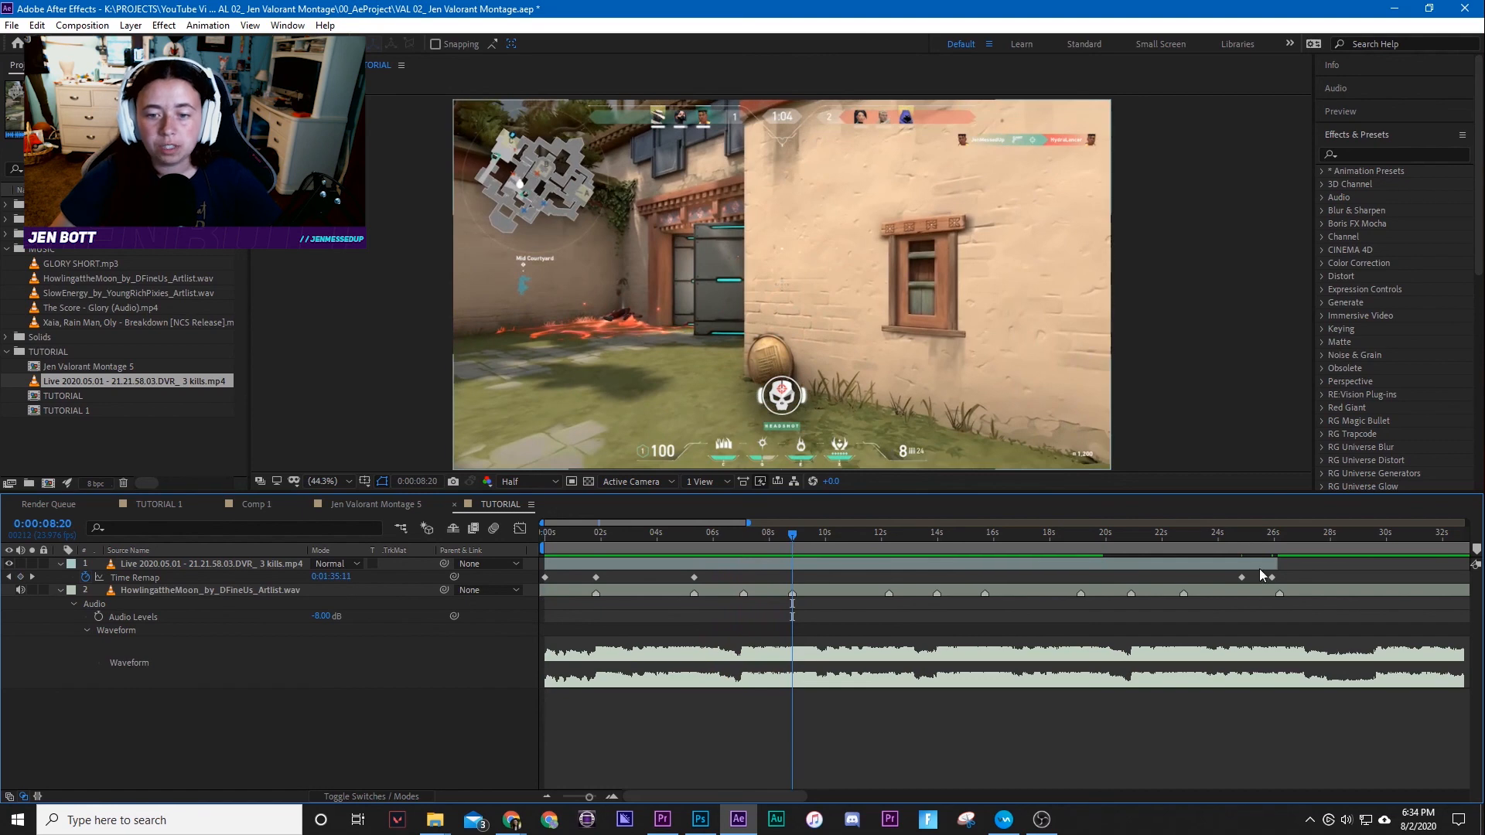
{"action": "left_click_drag", "start_coordinate": [1241, 580], "coordinate": [794, 646]}
{"action": "left_click_drag", "start_coordinate": [787, 540], "coordinate": [670, 564]}
{"action": "key", "text": "space"}
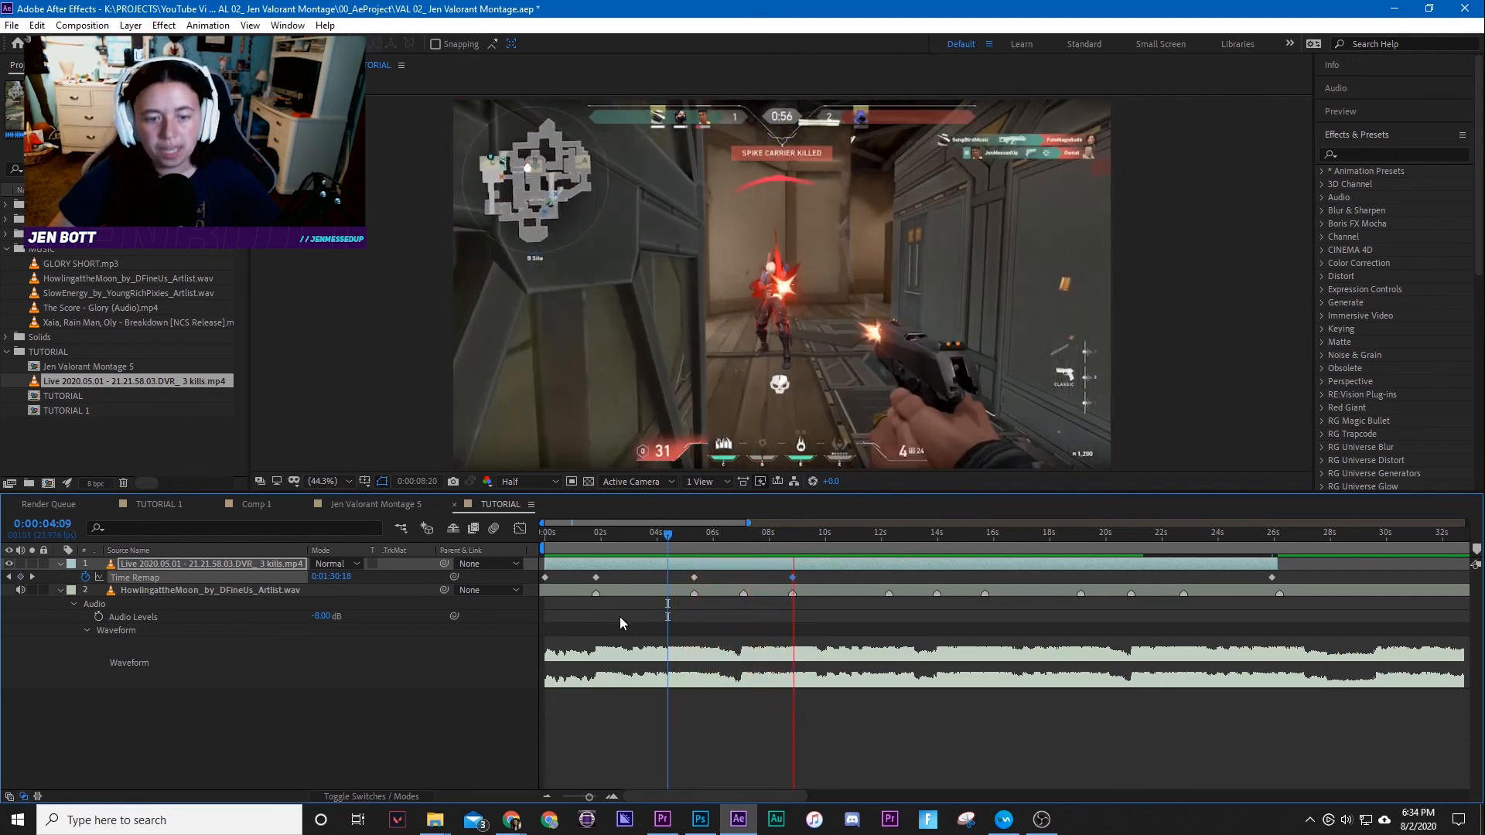
{"action": "key", "text": "space"}
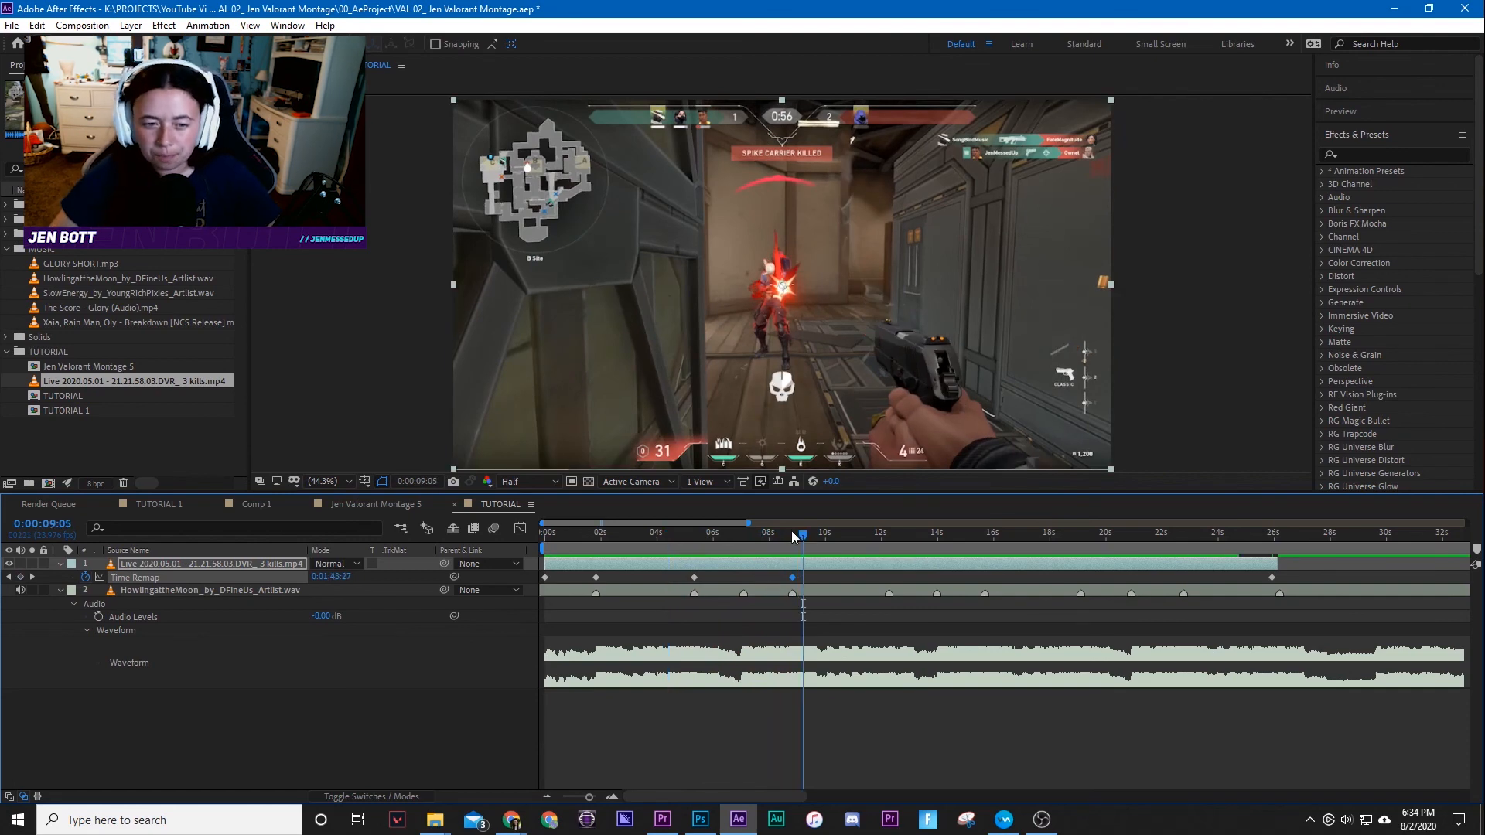
Find the musical hit just after the third kill and move the last Time Remap keyframe there, at 0:00:09:15.
{"action": "mouse_move", "coordinate": [794, 531]}
{"action": "left_mouse_down"}
{"action": "mouse_move", "coordinate": [731, 536]}
{"action": "mouse_move", "coordinate": [792, 540]}
{"action": "left_mouse_up"}
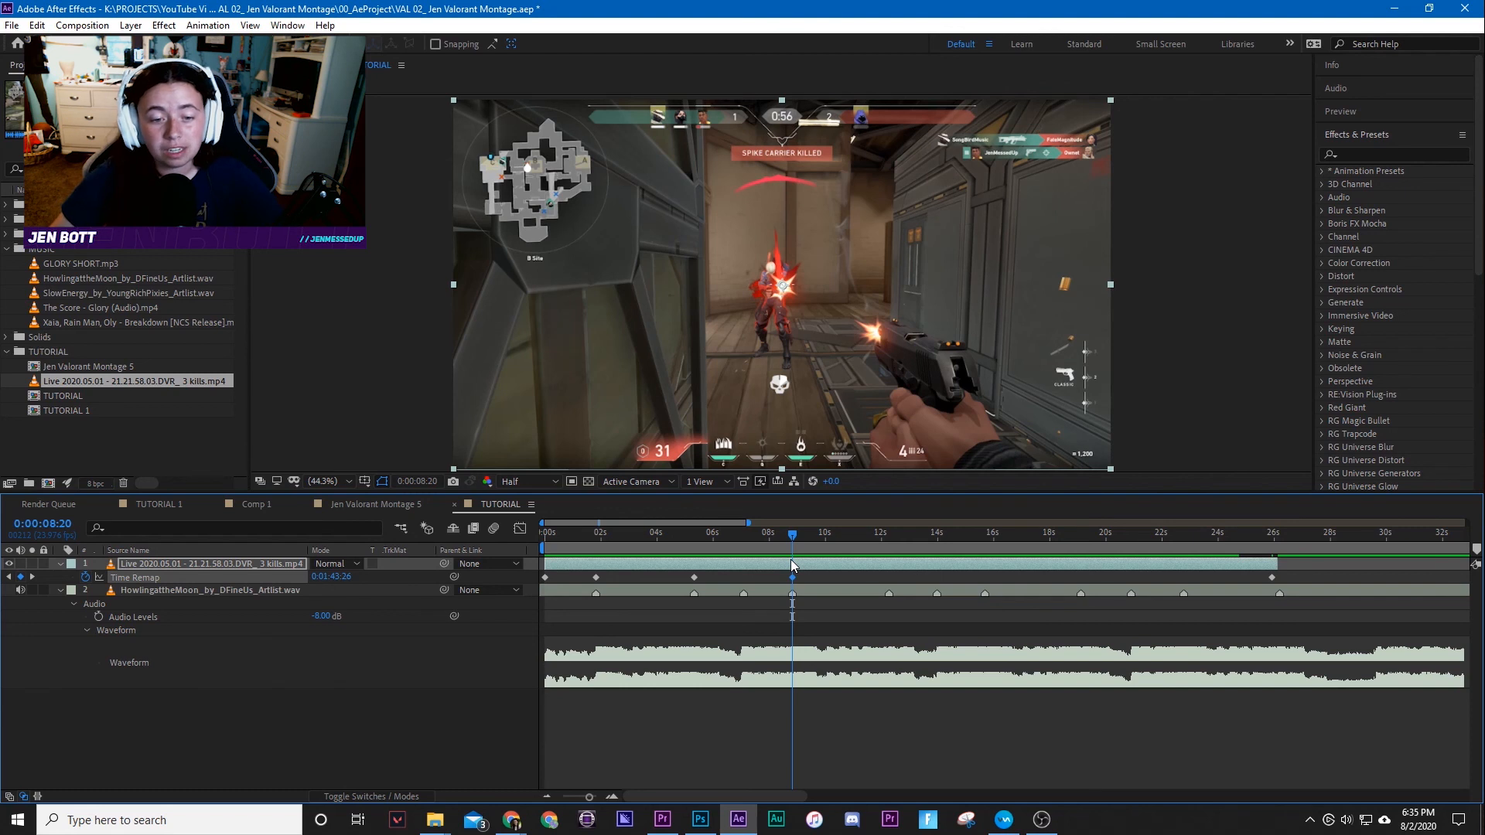
{"action": "key", "text": "space"}
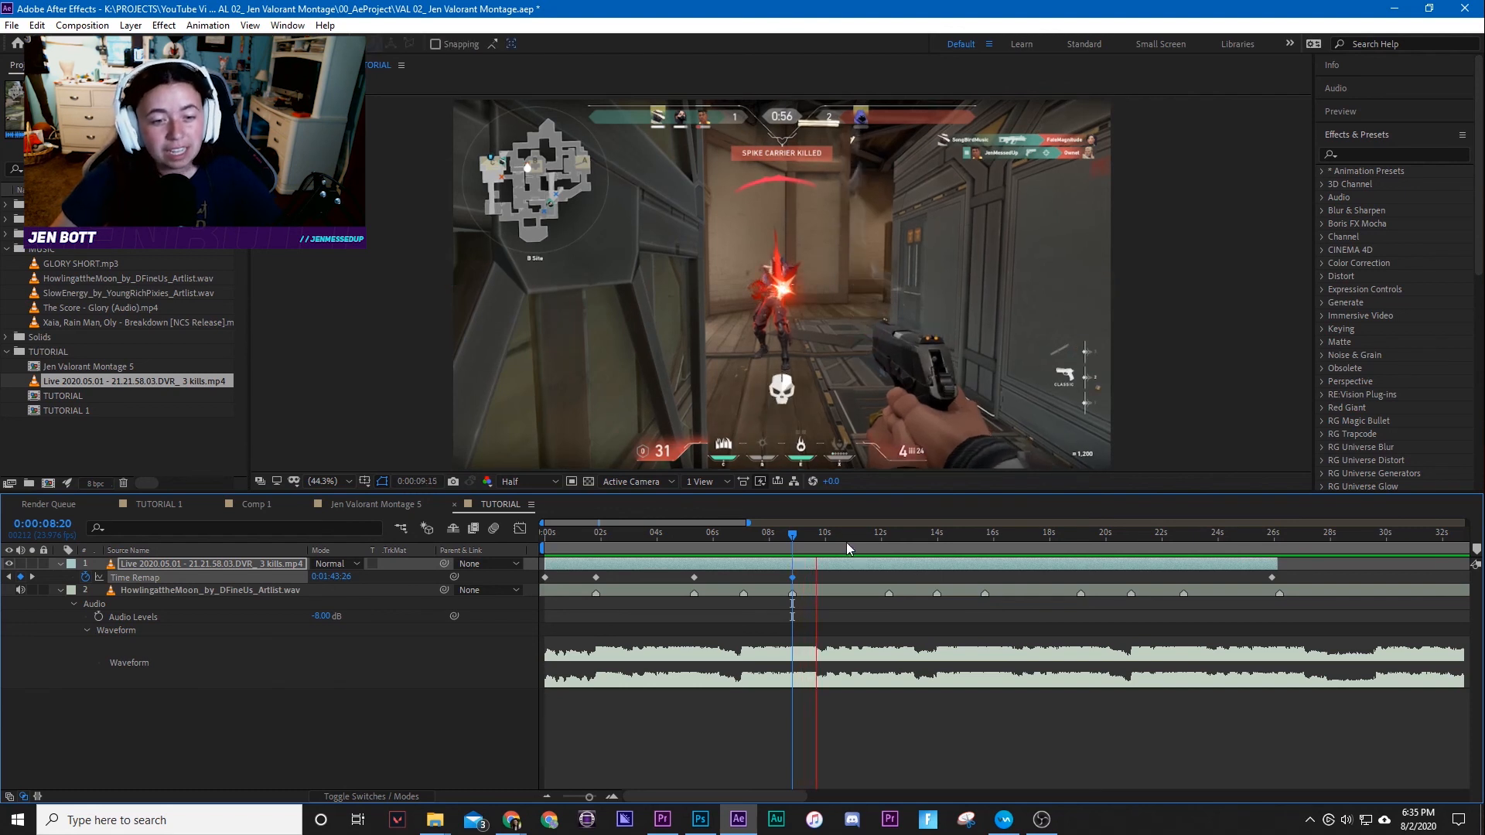
{"action": "left_click", "coordinate": [812, 532]}
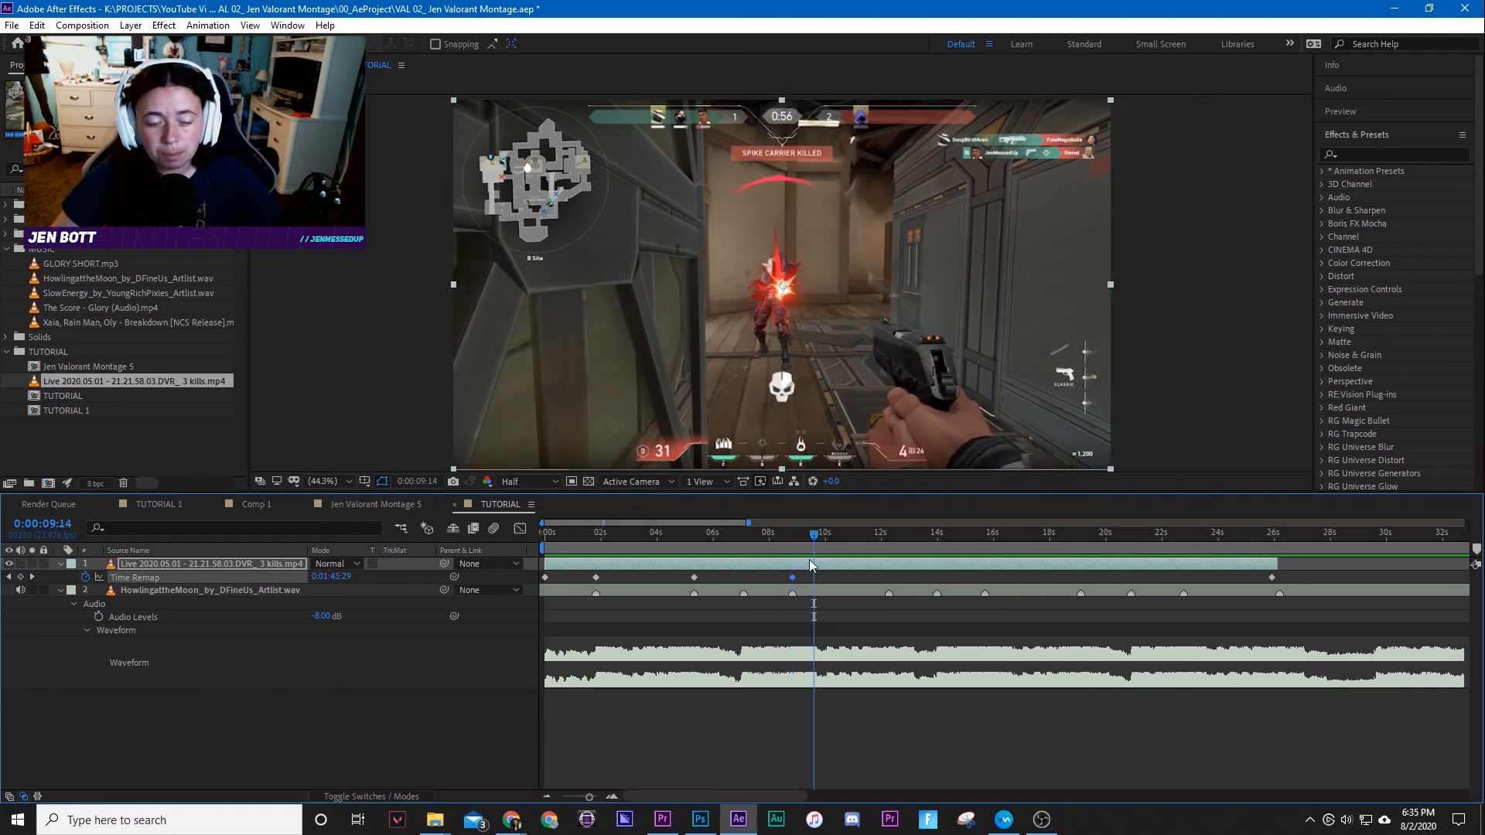
{"action": "left_click_drag", "start_coordinate": [812, 534], "coordinate": [801, 533]}
{"action": "key", "text": "space"}
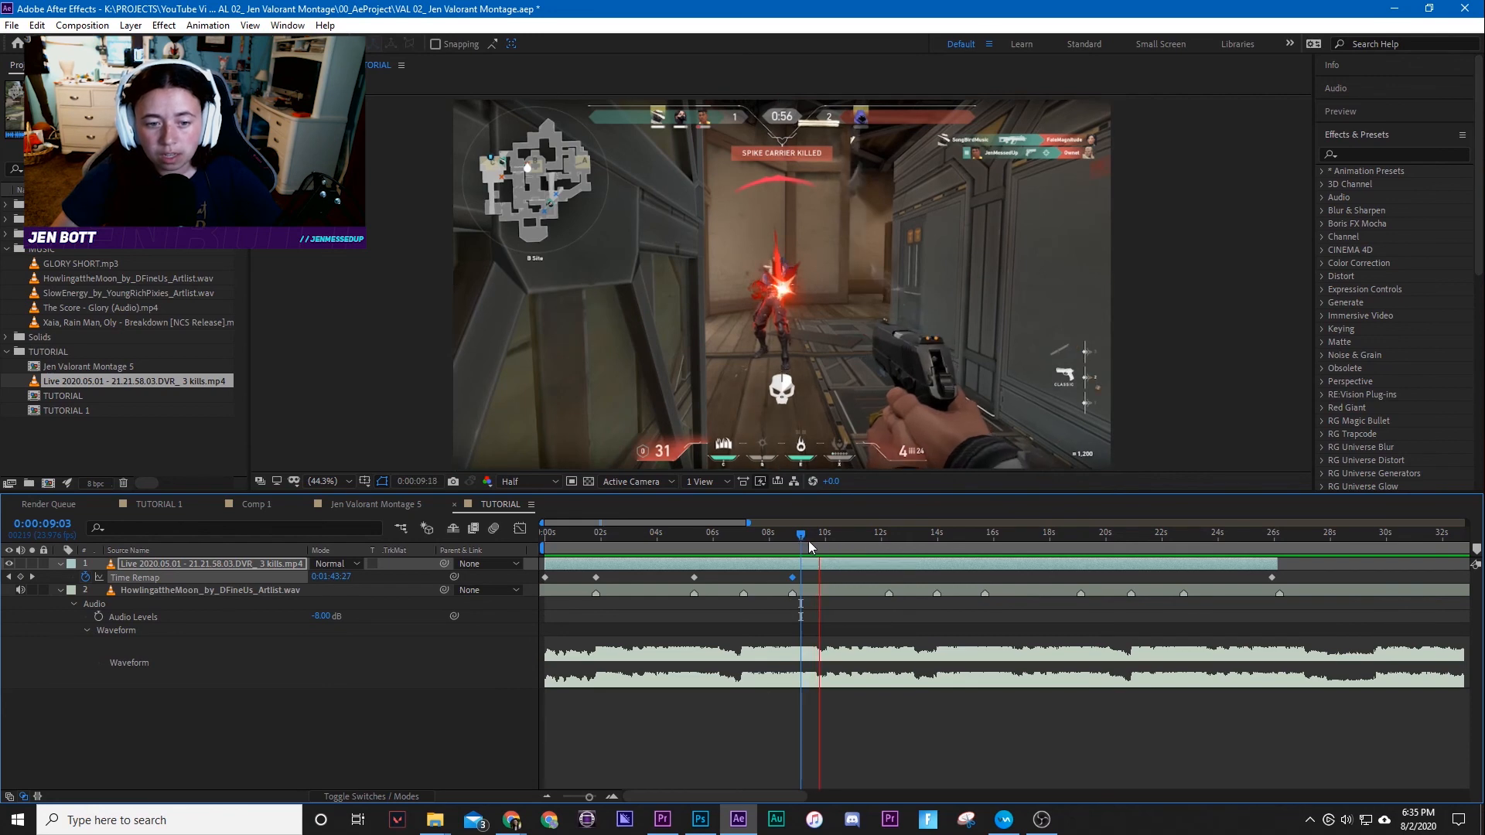
{"action": "left_click", "coordinate": [815, 541]}
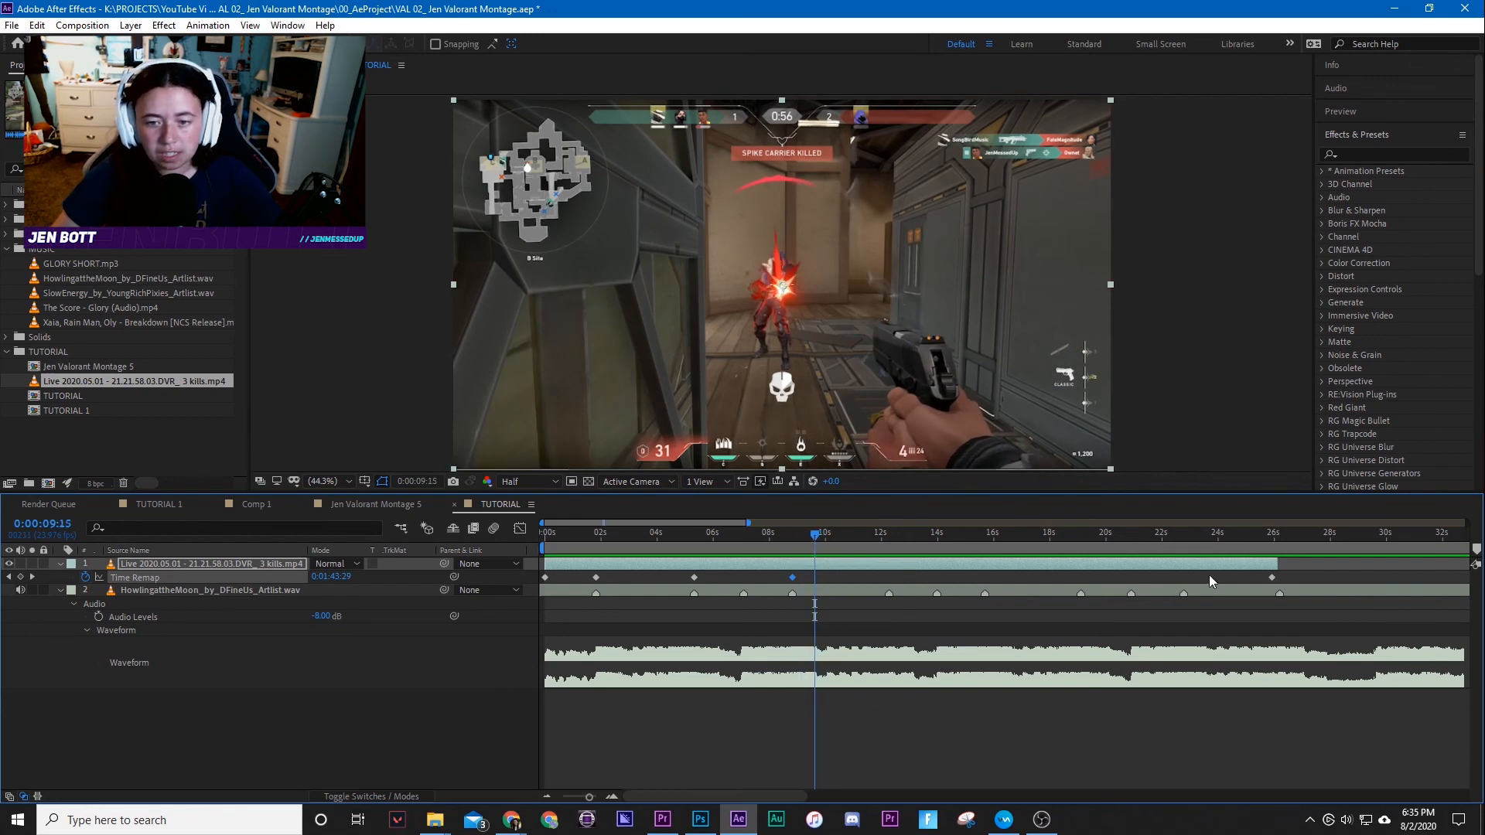
{"action": "left_click_drag", "start_coordinate": [1272, 579], "coordinate": [814, 627]}
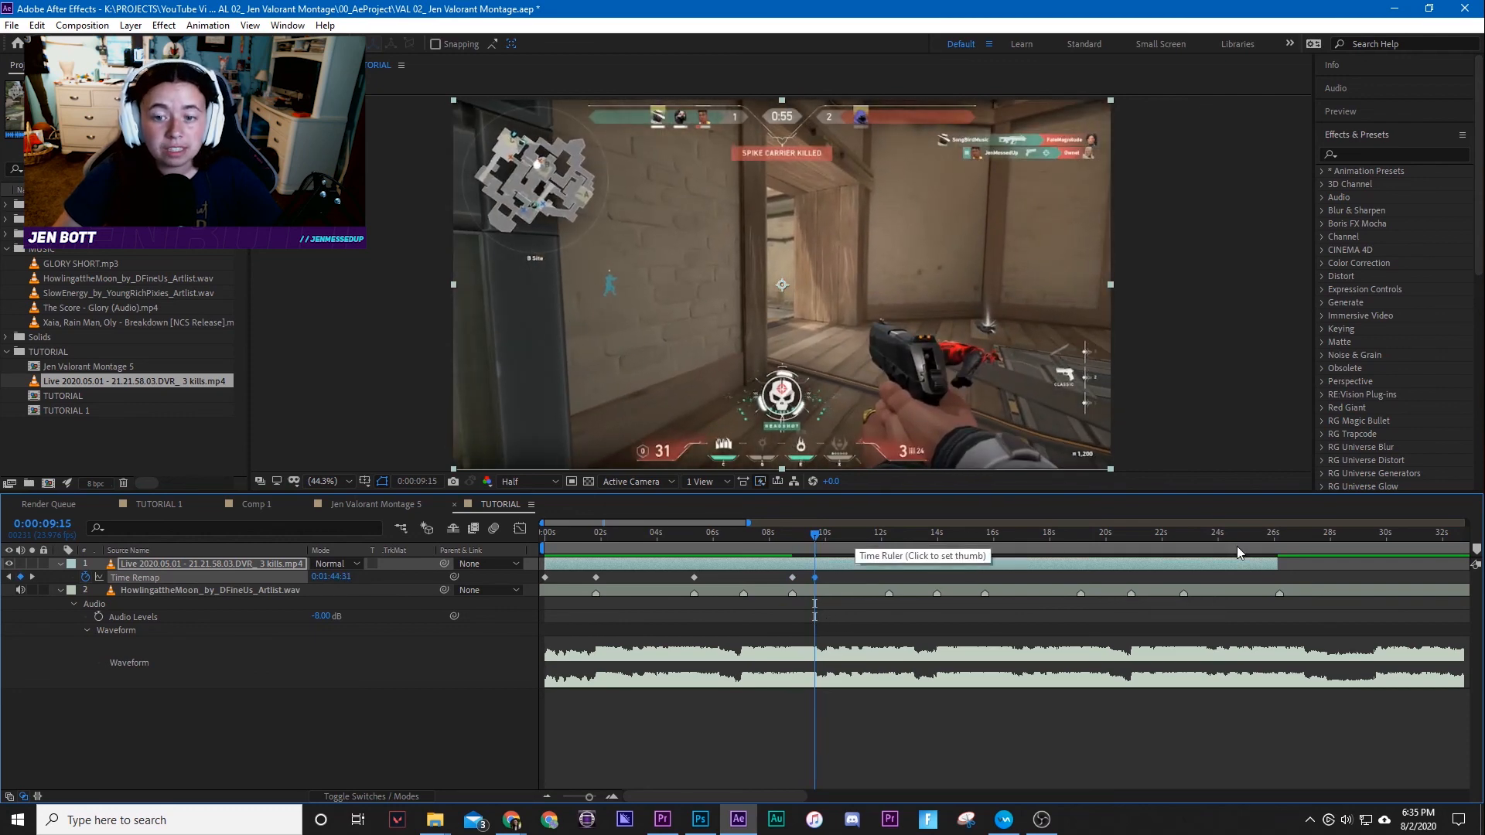
Trim the end of the gameplay clip to 0:00:09:15 and play the retimed sequence from the start.
{"action": "left_click_drag", "start_coordinate": [1275, 564], "coordinate": [812, 701]}
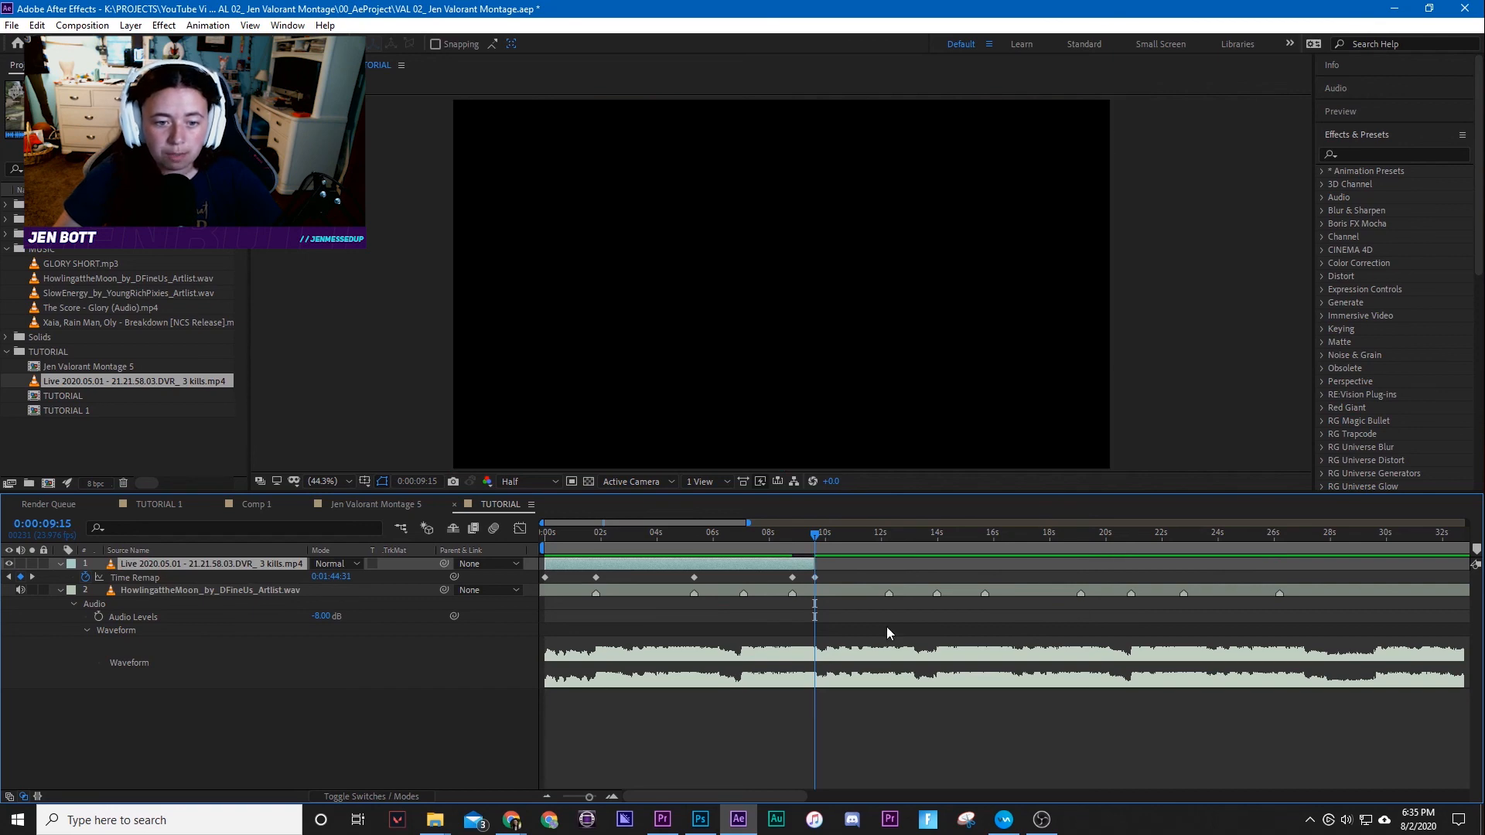
{"action": "key", "text": "Home"}
{"action": "key", "text": "space"}
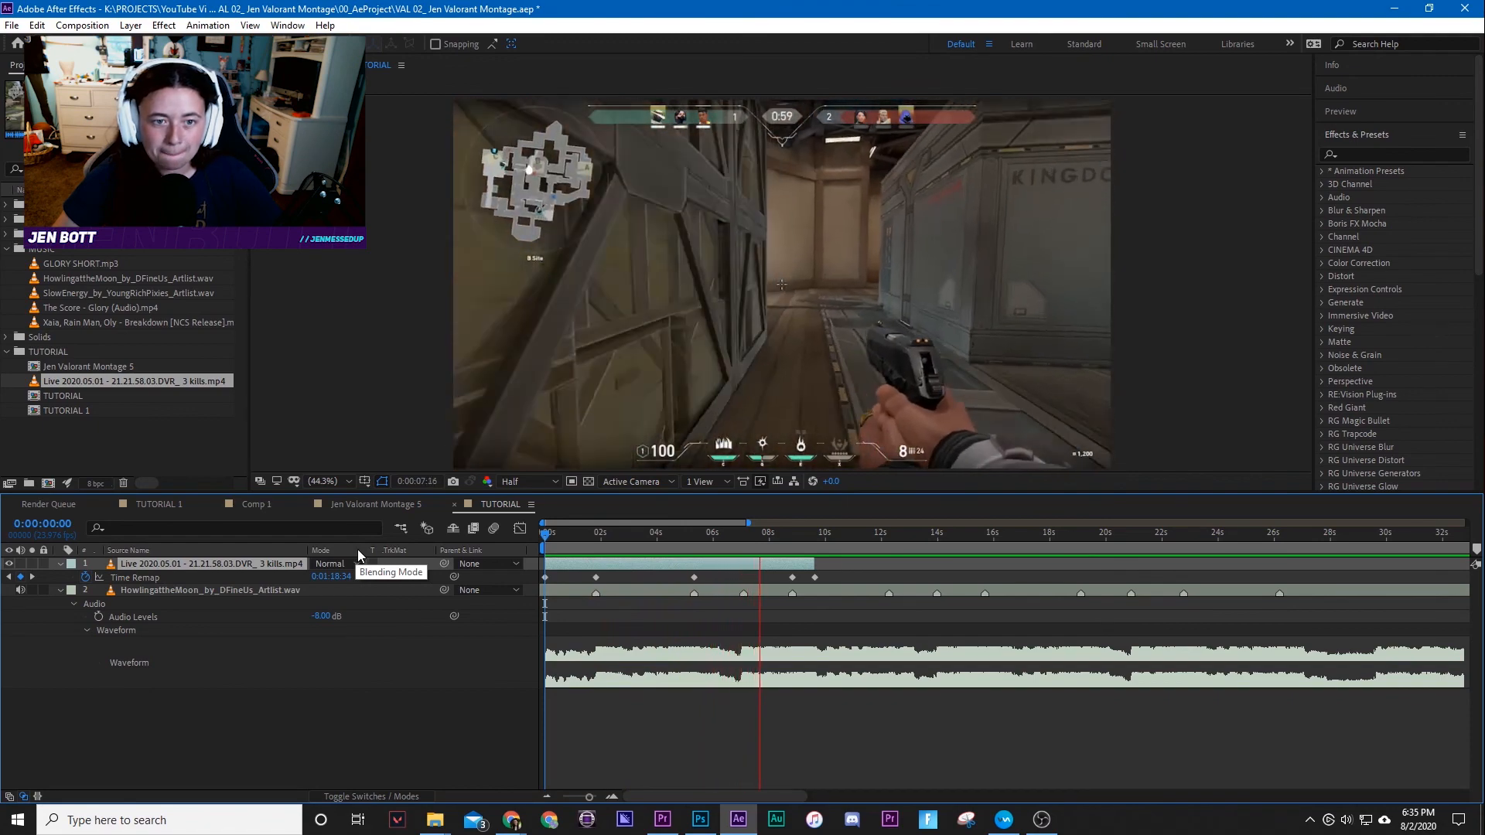
{"action": "left_click", "coordinate": [647, 564]}
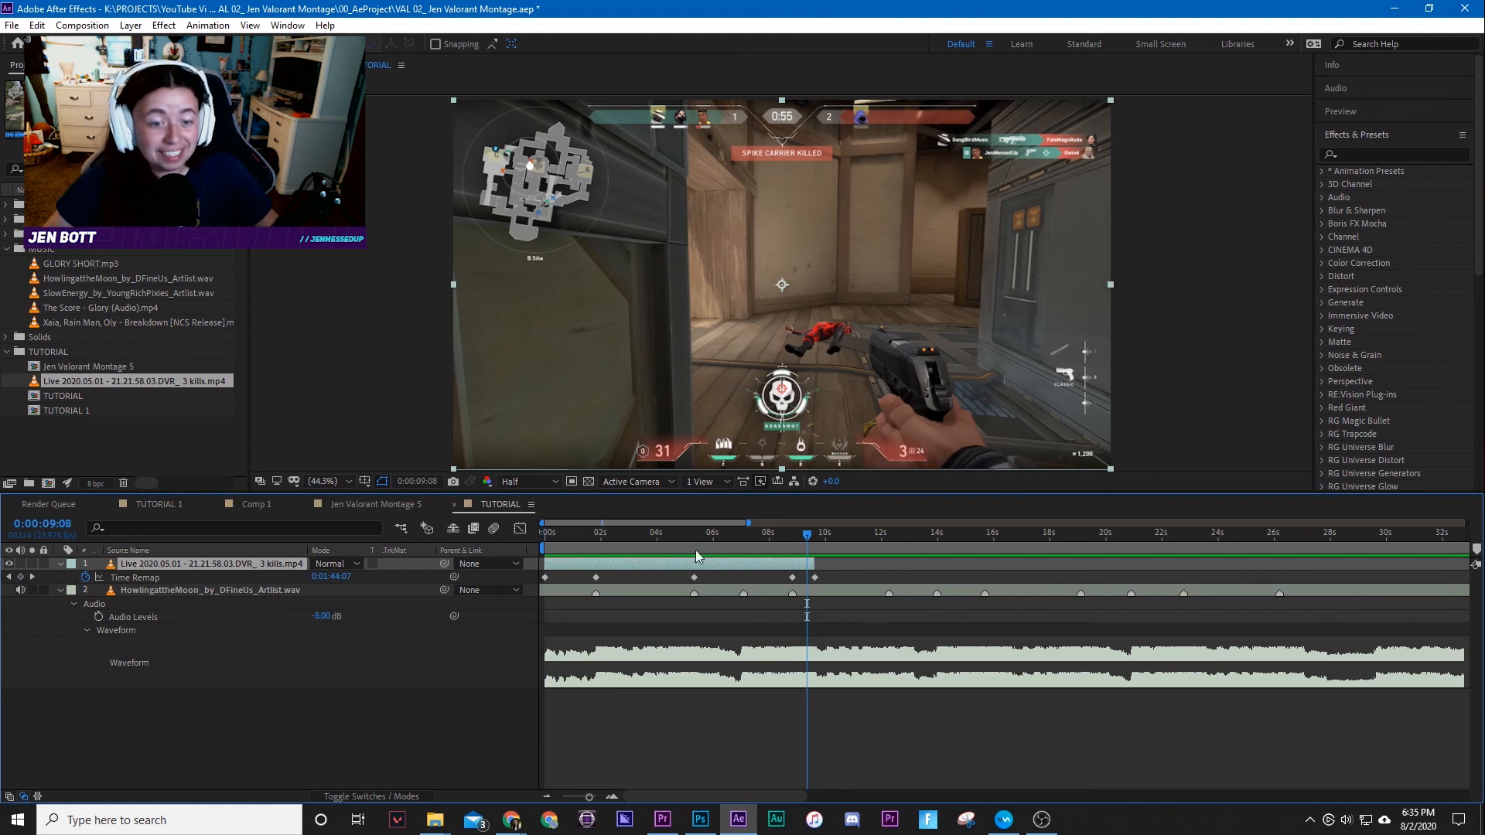
Apply Easy Ease to all five Time Remap keyframes of the gameplay clip.
{"action": "left_click_drag", "start_coordinate": [851, 578], "coordinate": [508, 592]}
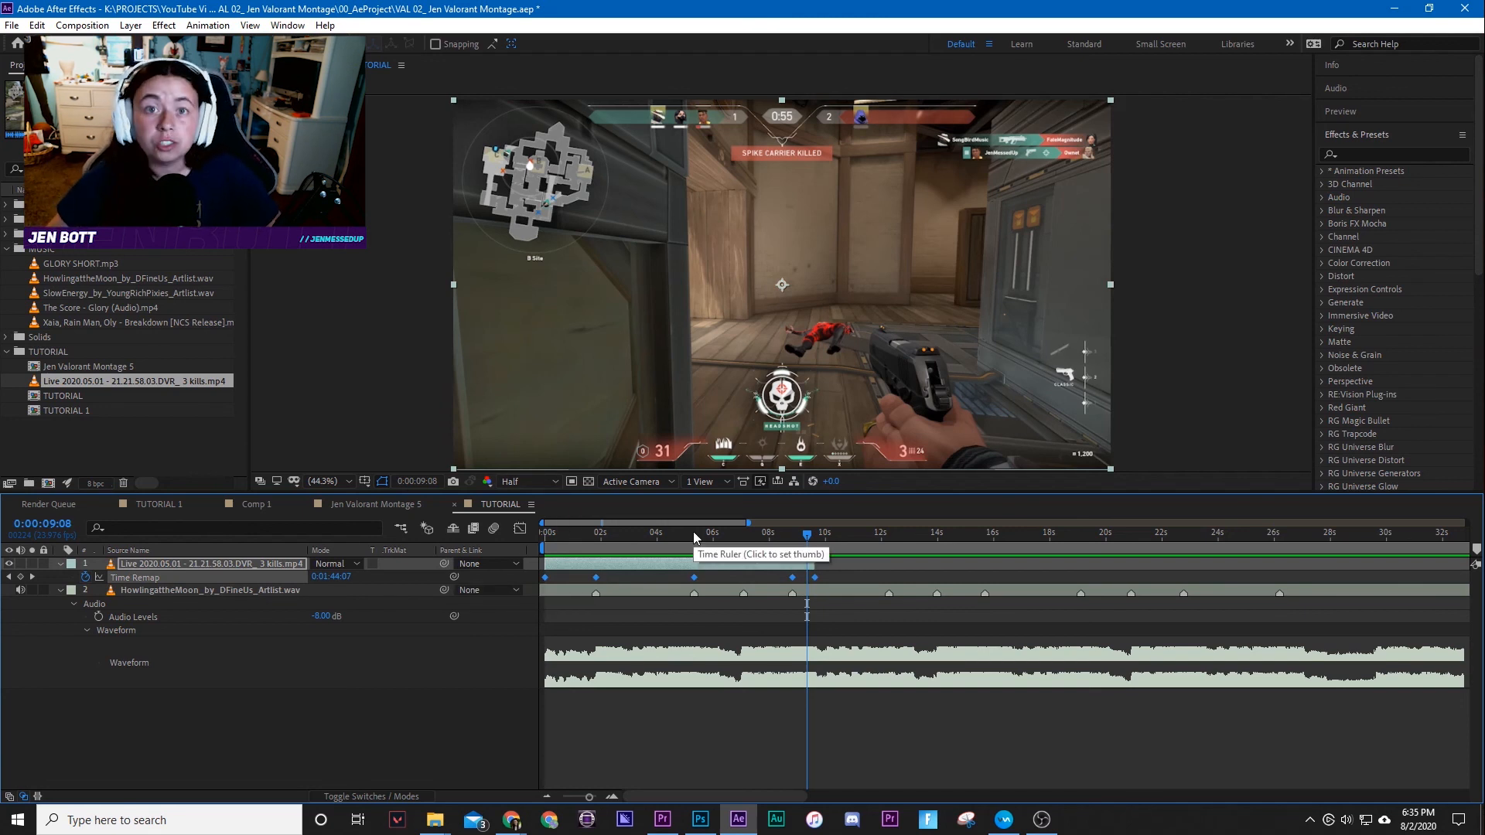
{"action": "right_click", "coordinate": [692, 578]}
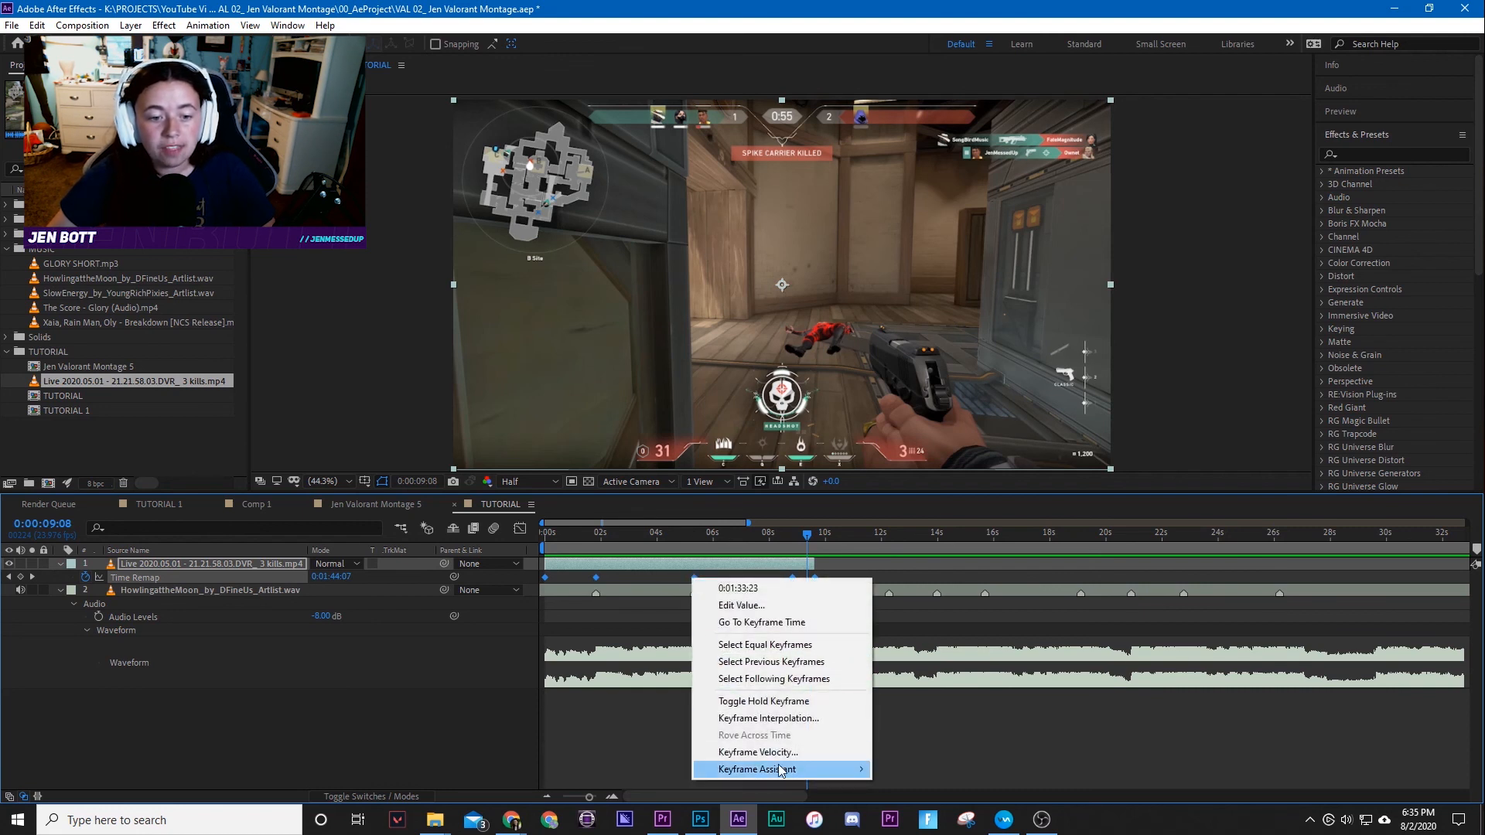
{"action": "mouse_move", "coordinate": [783, 771]}
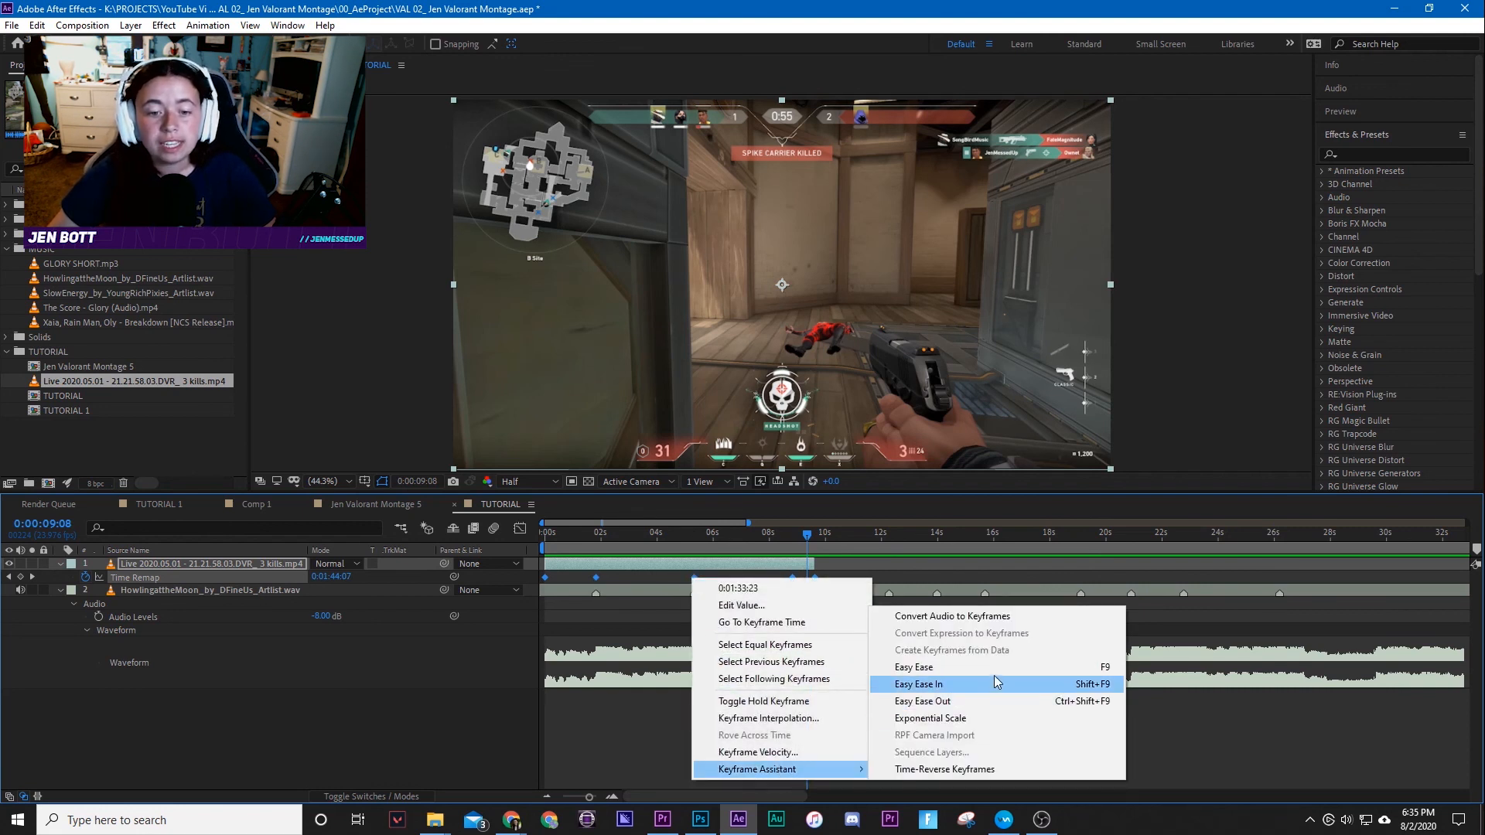
{"action": "left_click", "coordinate": [1106, 670]}
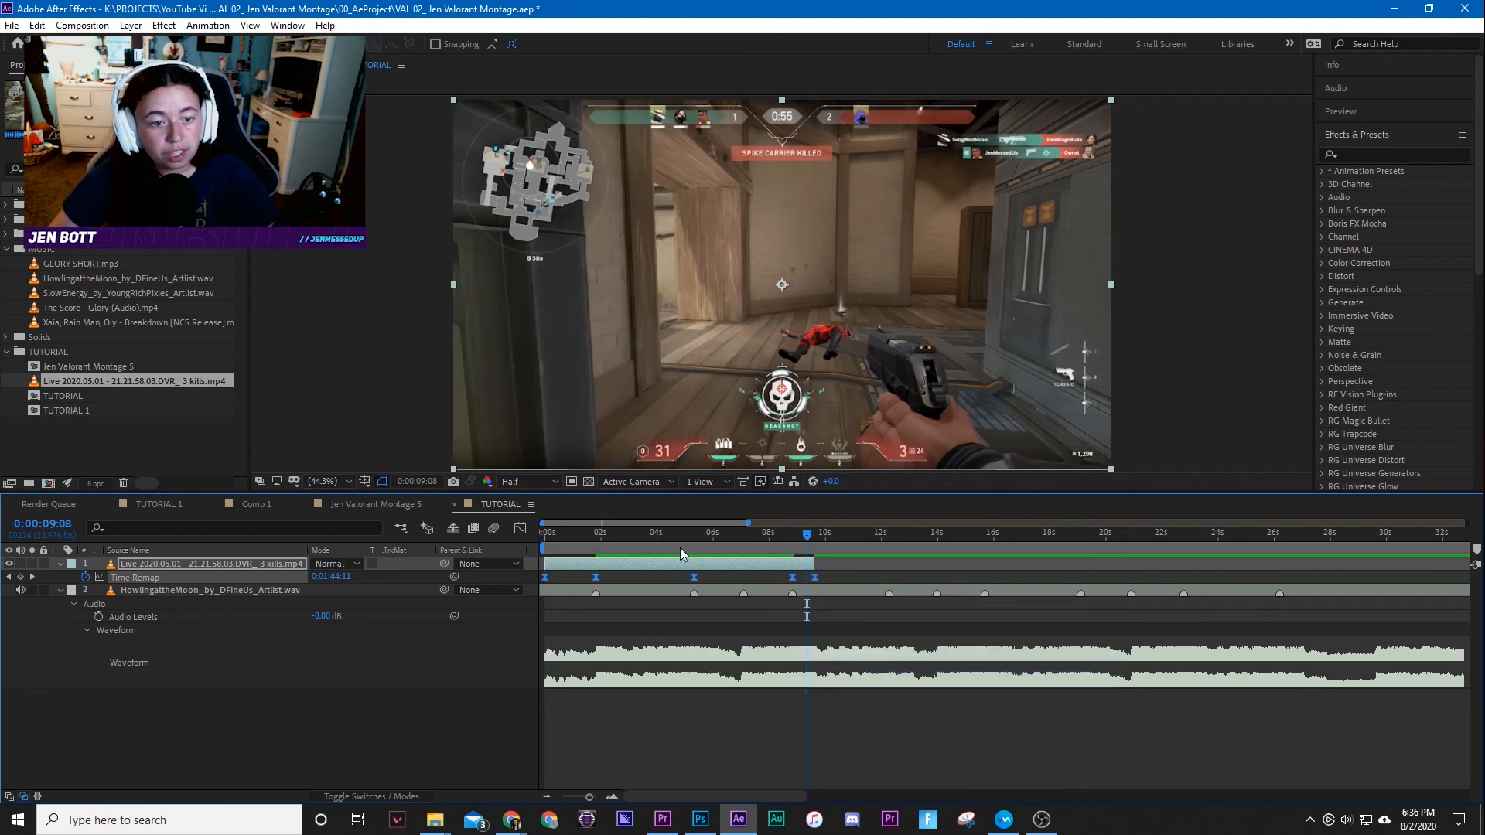
Play the eased clip from the start through its end, and return to the first kill at 0:00:01:18.
{"action": "left_click_drag", "start_coordinate": [680, 548], "coordinate": [546, 549]}
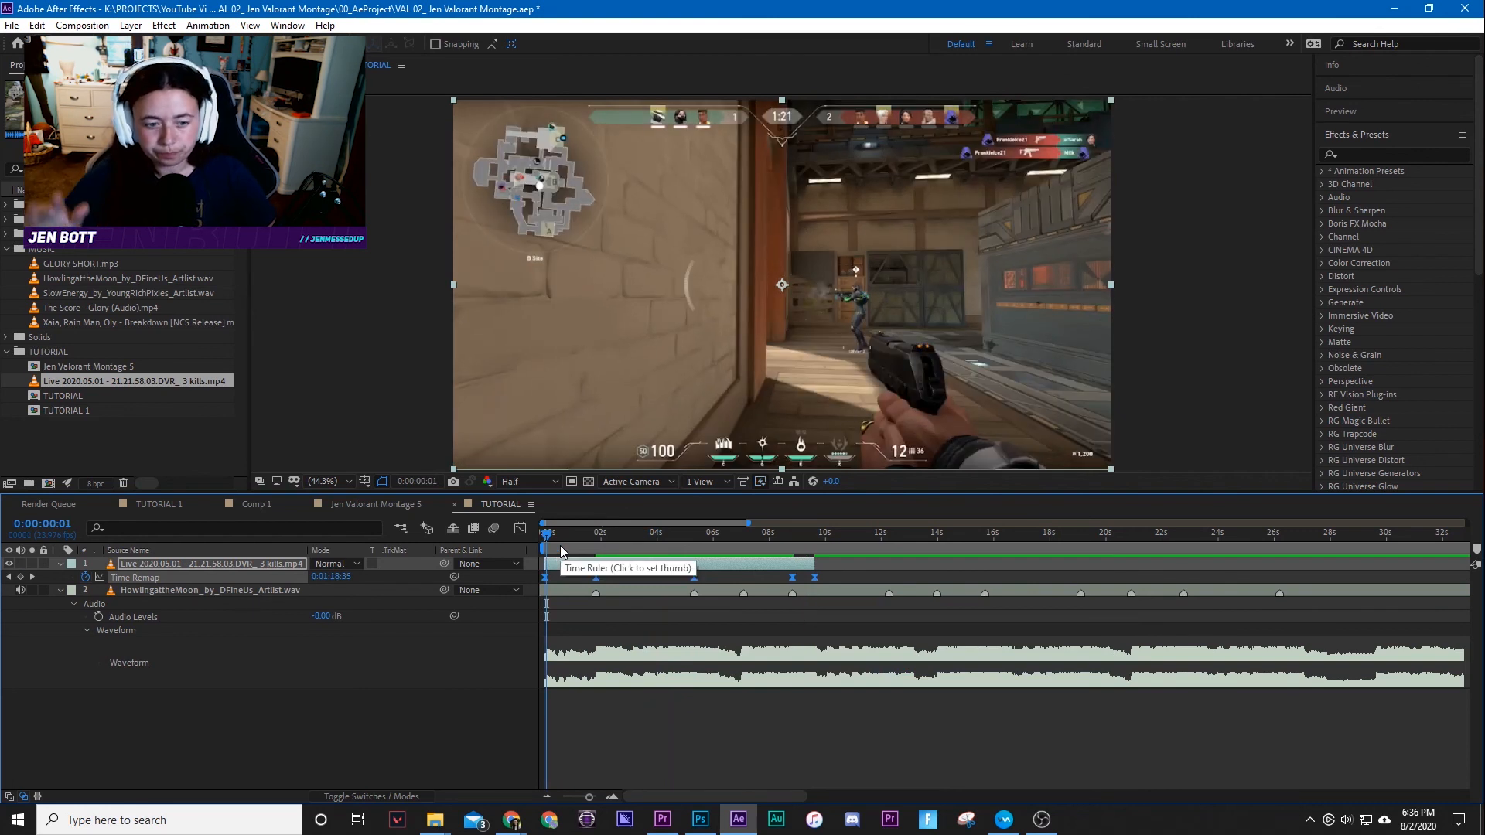
{"action": "left_click", "coordinate": [693, 660]}
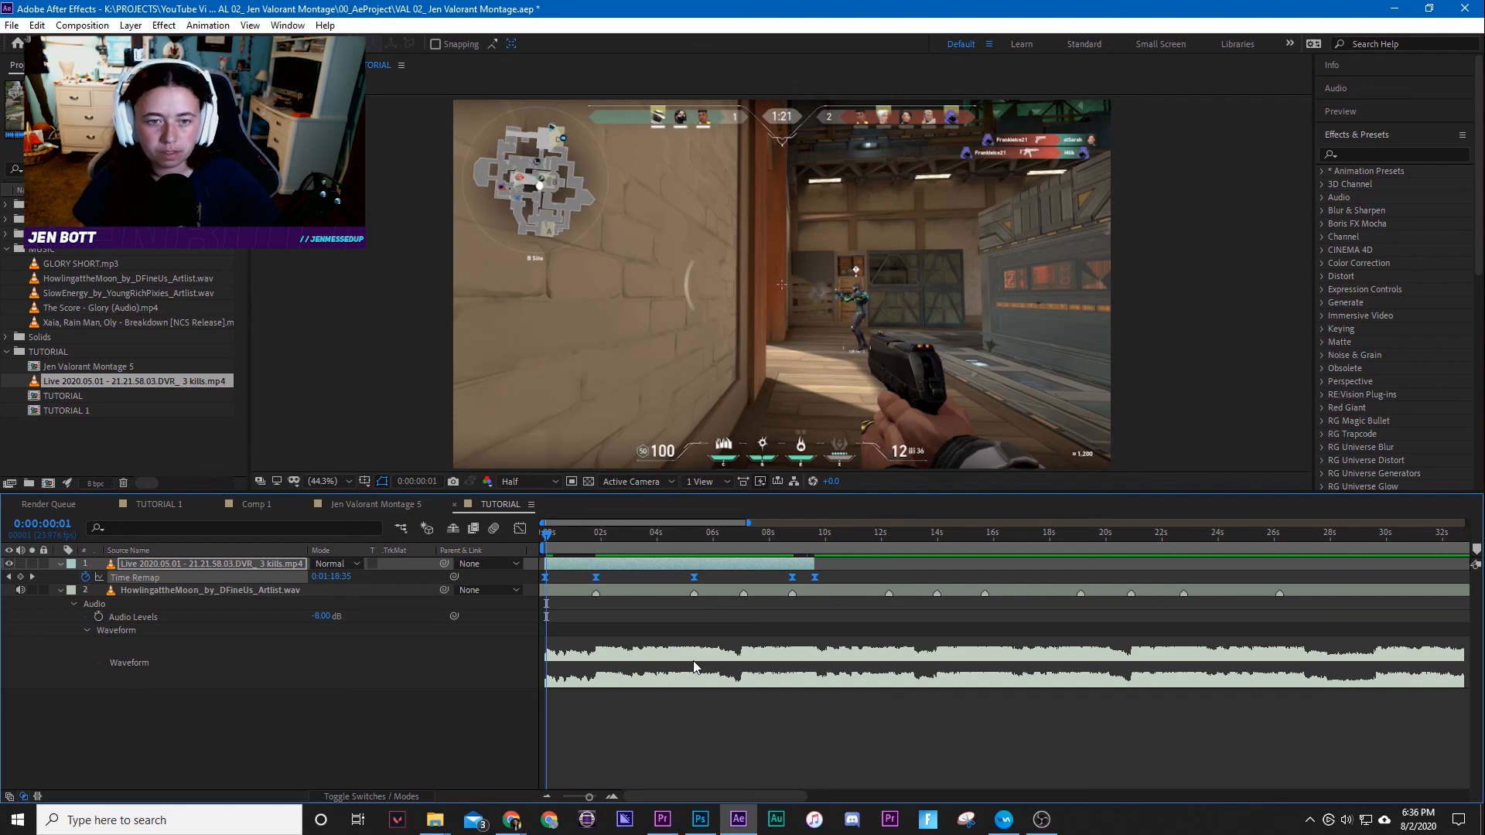
{"action": "key", "text": "space"}
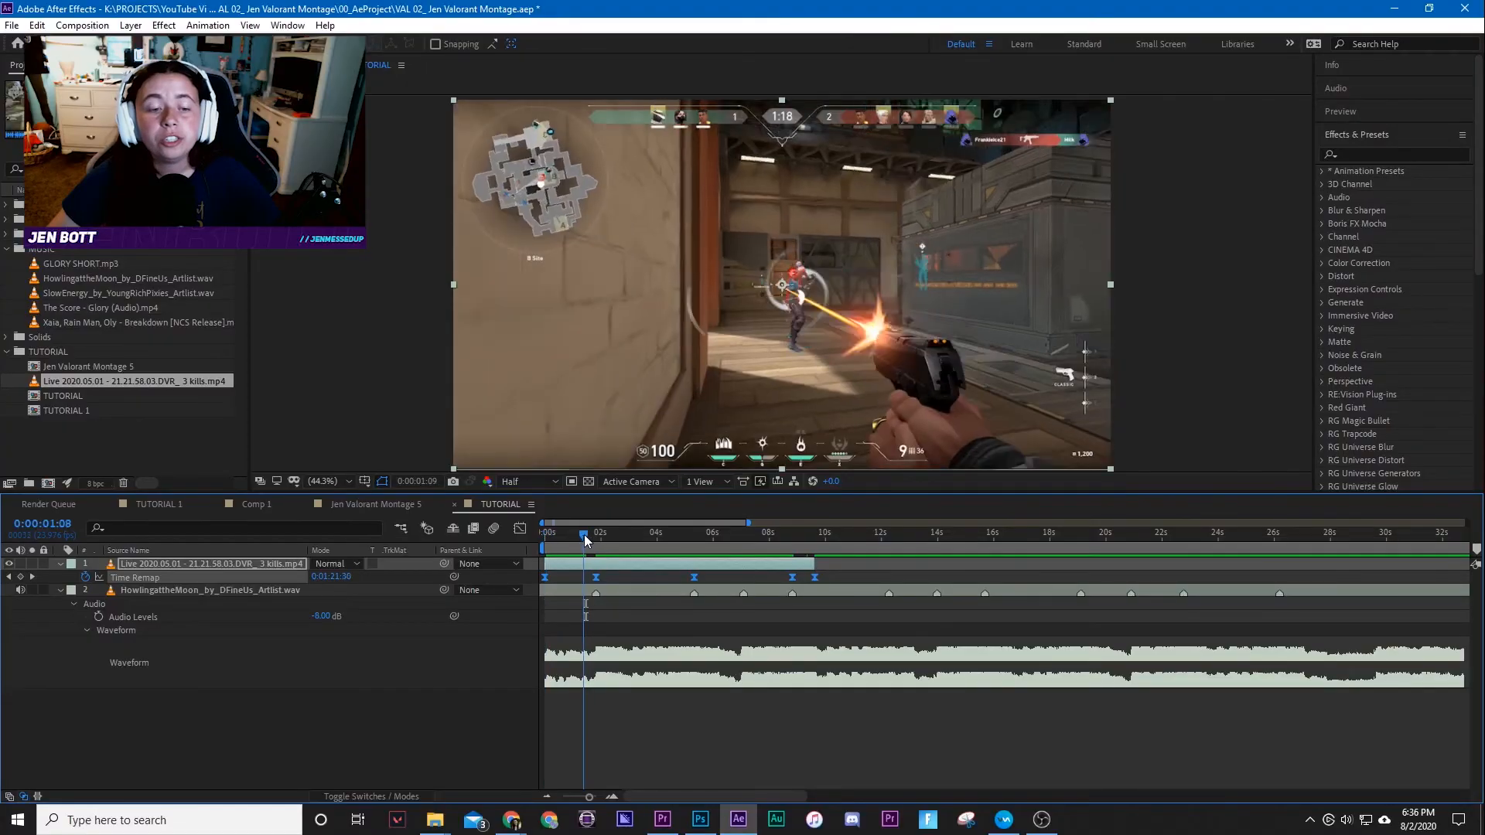
{"action": "key", "text": "space"}
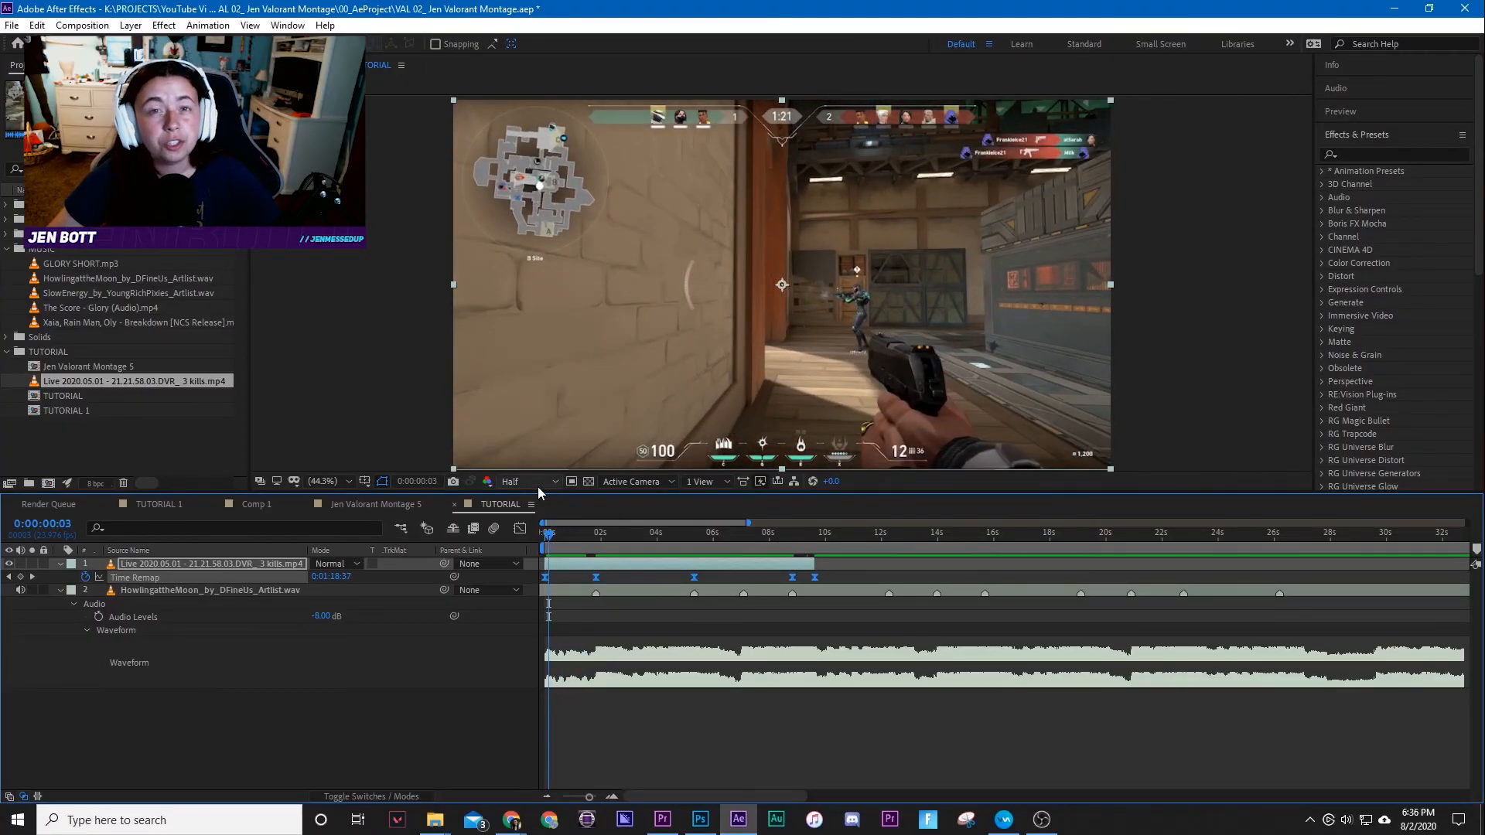
{"action": "left_click", "coordinate": [540, 481]}
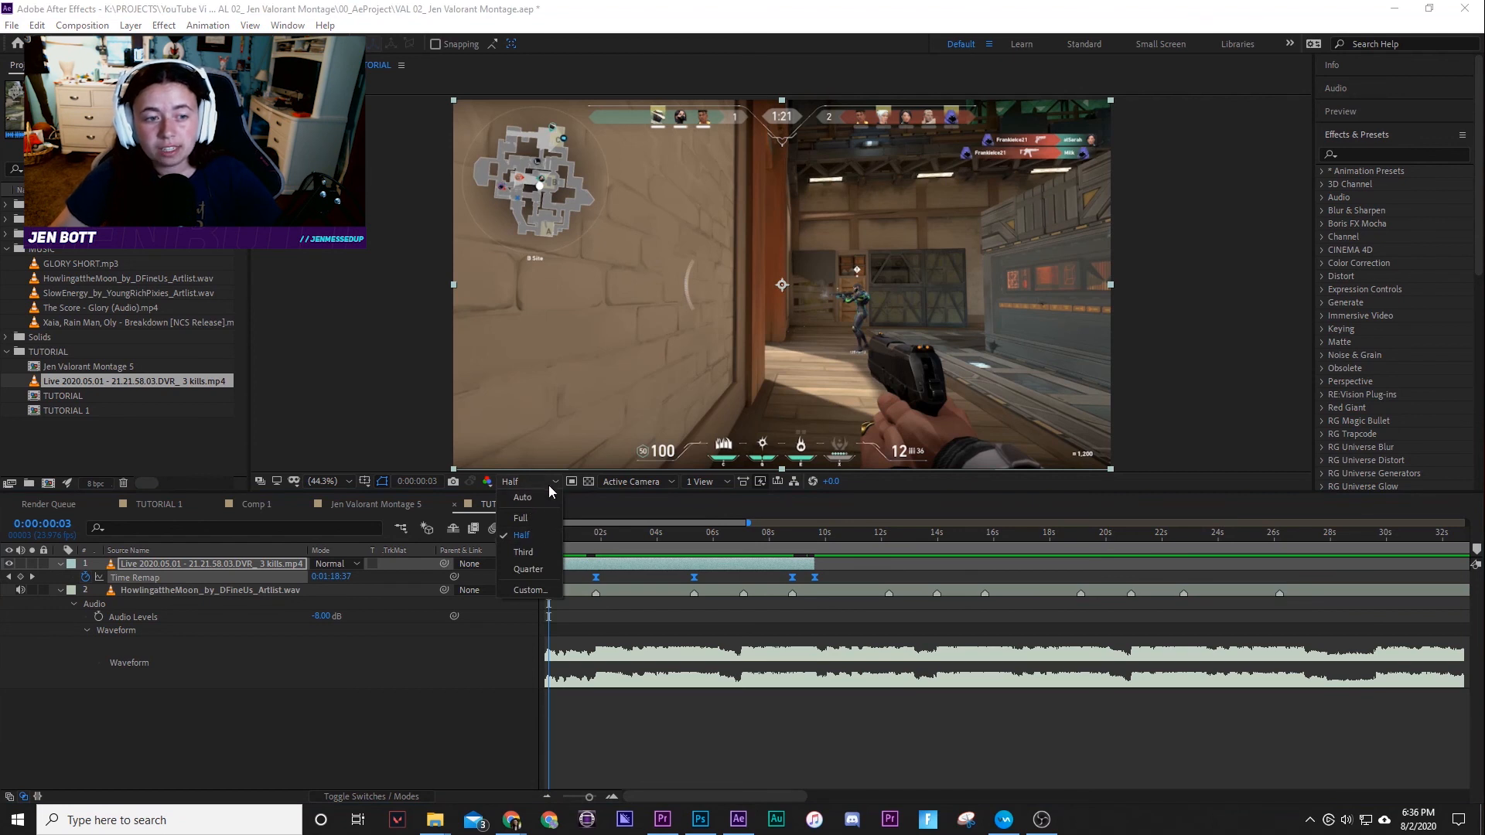
{"action": "left_click", "coordinate": [555, 480]}
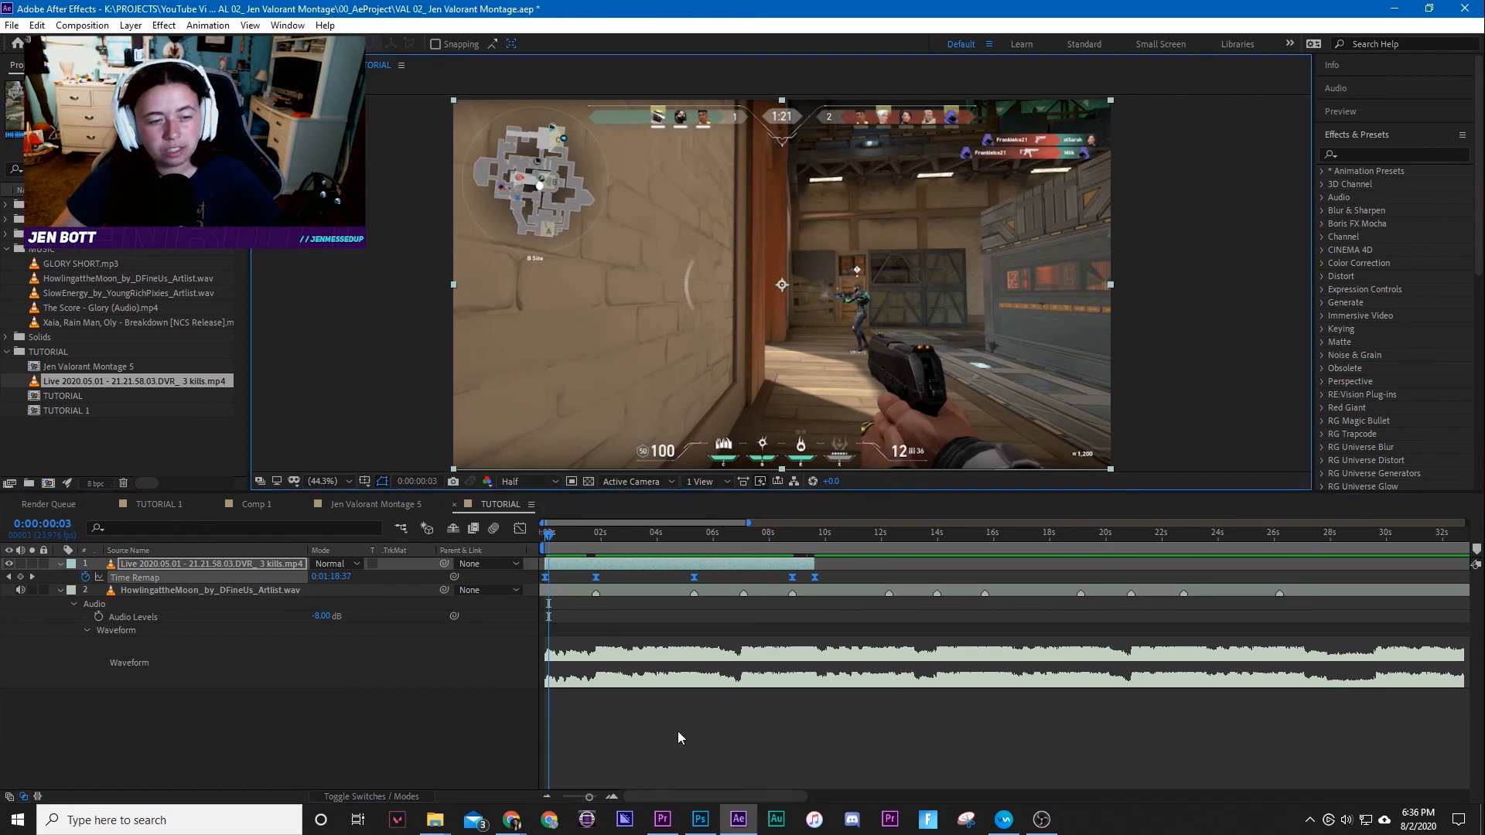
{"action": "key", "text": "space"}
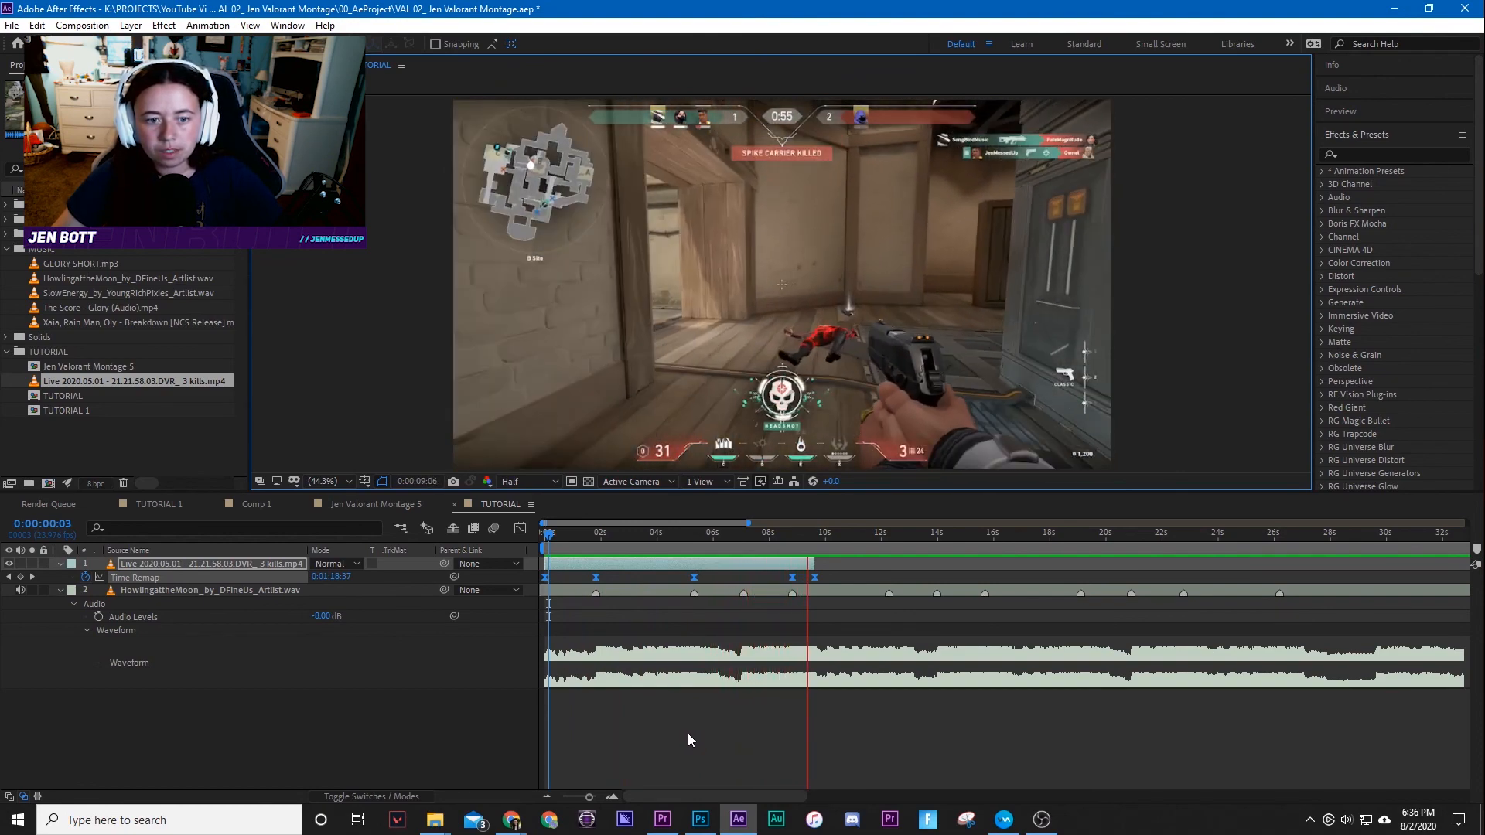
{"action": "key", "text": "space"}
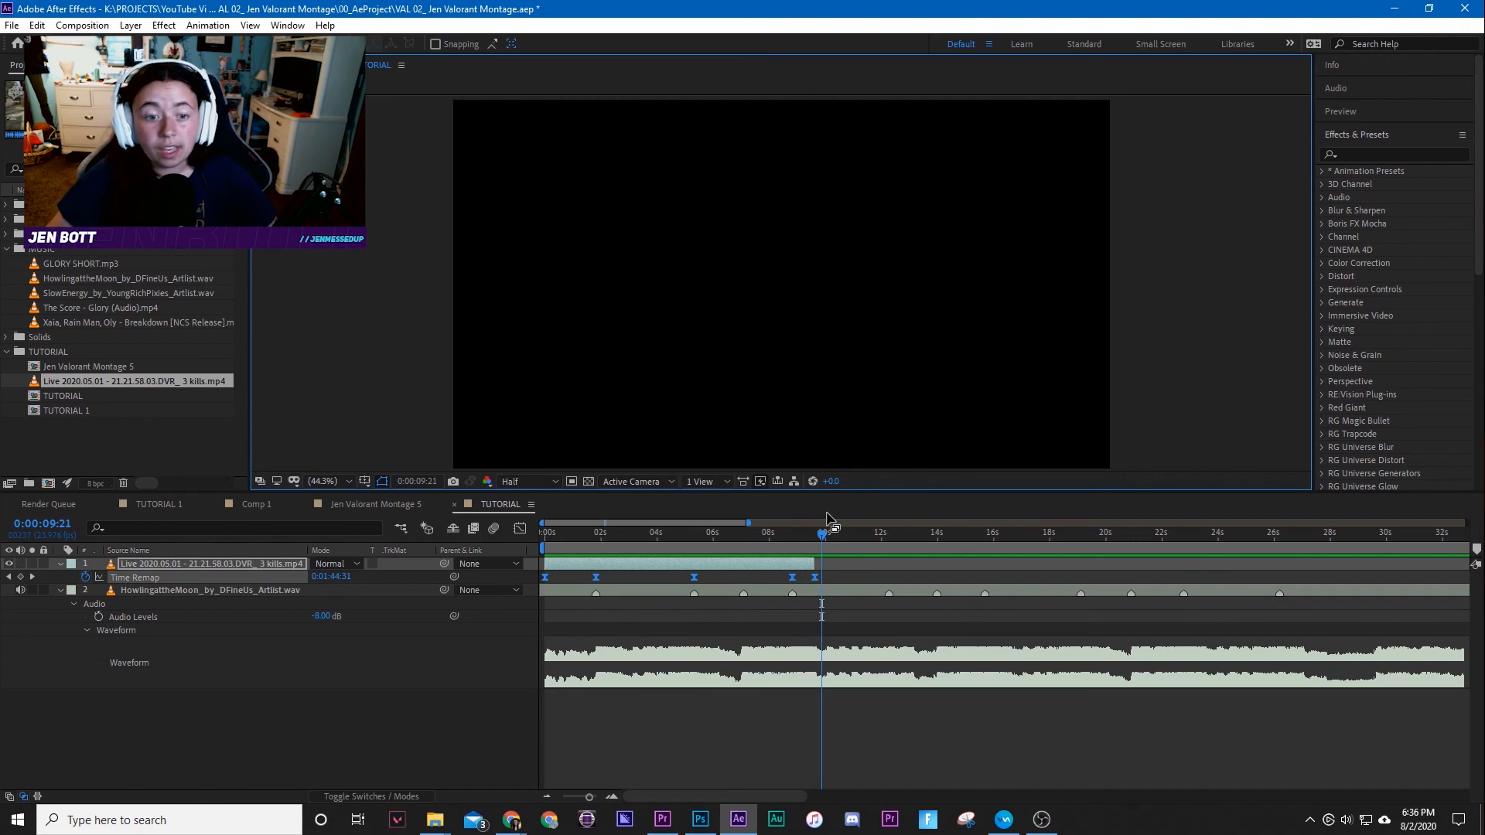
{"action": "left_click_drag", "start_coordinate": [822, 535], "coordinate": [593, 571]}
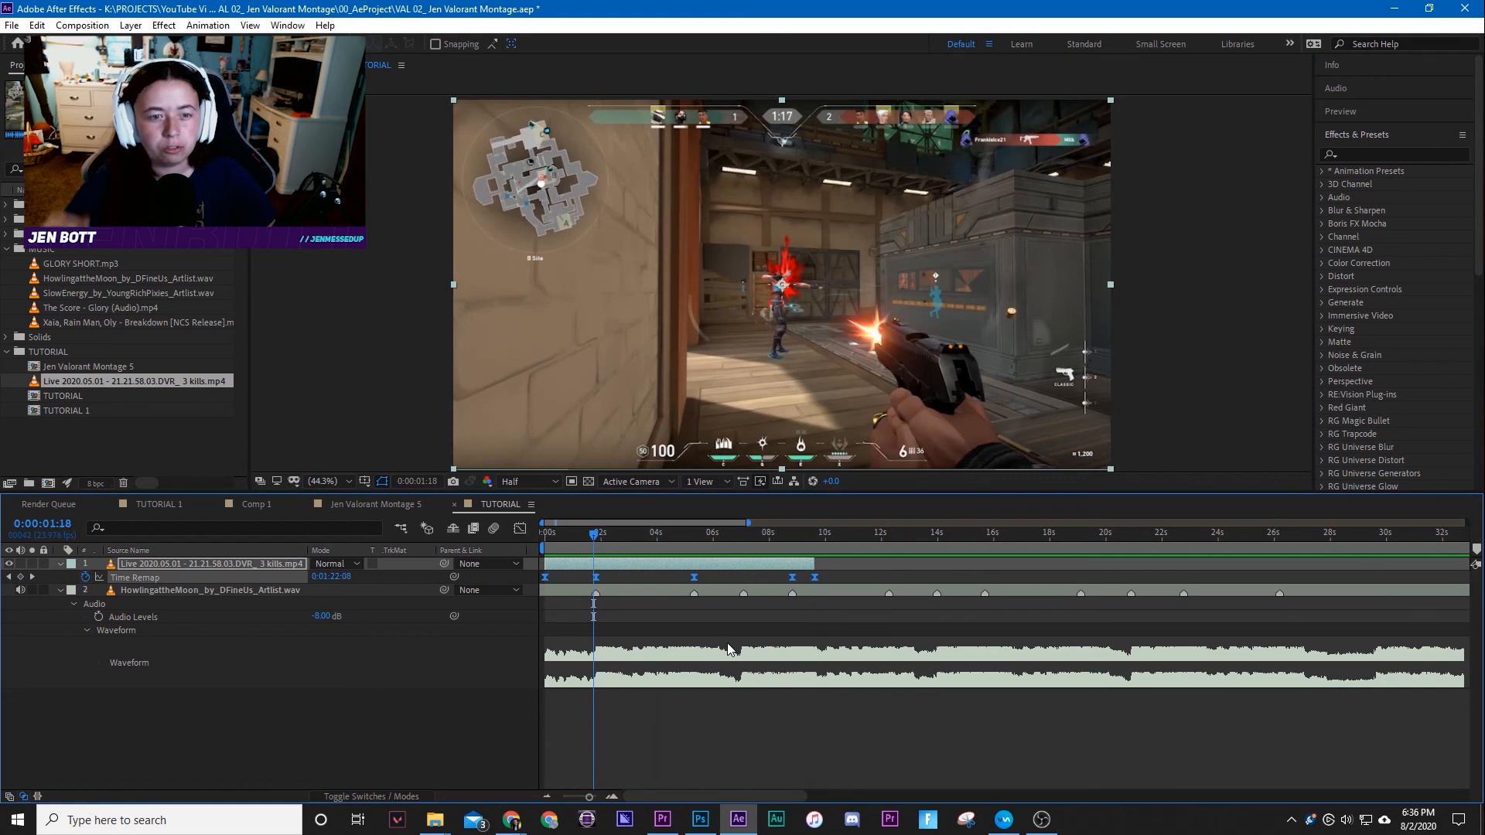
Show the gameplay clip's Time Remap curve in the Graph Editor and scrub from the opening frames to the first kill's keyframe at 0:00:01:20.
{"action": "left_click", "coordinate": [520, 529]}
{"action": "left_click", "coordinate": [910, 666]}
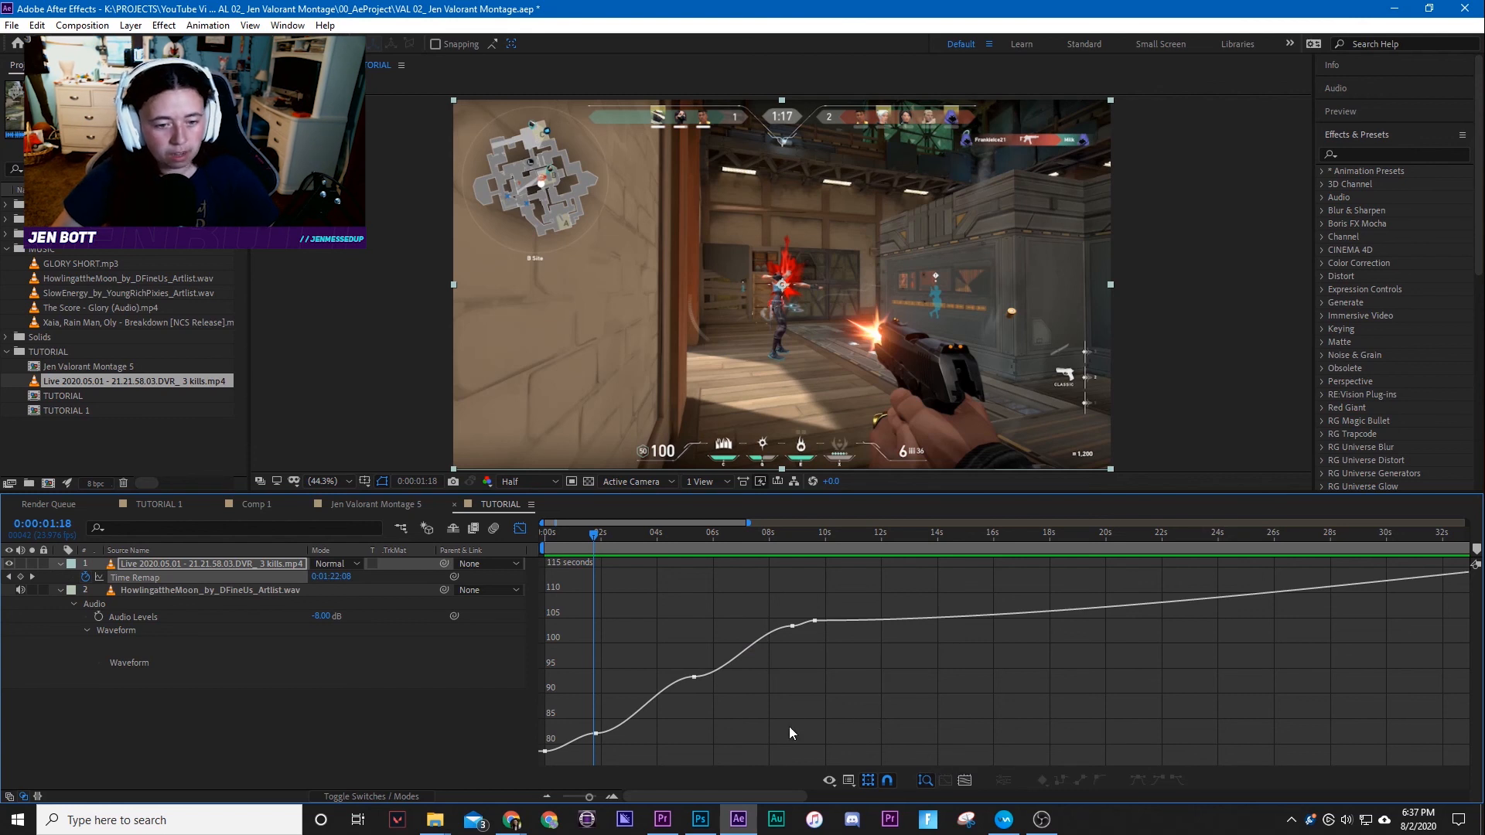
{"action": "scroll", "coordinate": [689, 712], "scroll_direction": "up", "scroll_amount": 2}
{"action": "left_click_drag", "start_coordinate": [675, 795], "coordinate": [652, 793]}
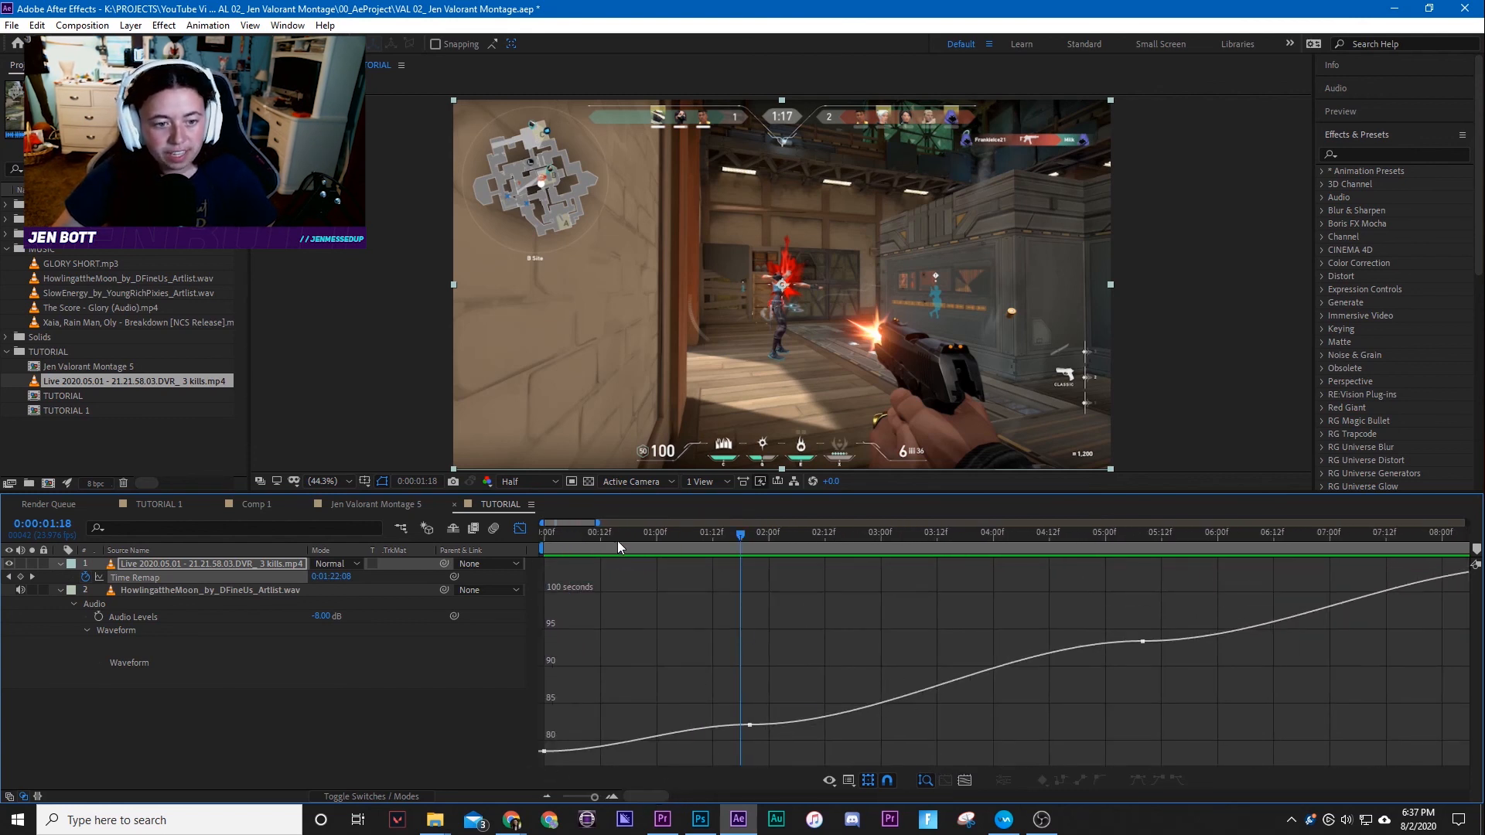
{"action": "left_click_drag", "start_coordinate": [617, 540], "coordinate": [556, 759]}
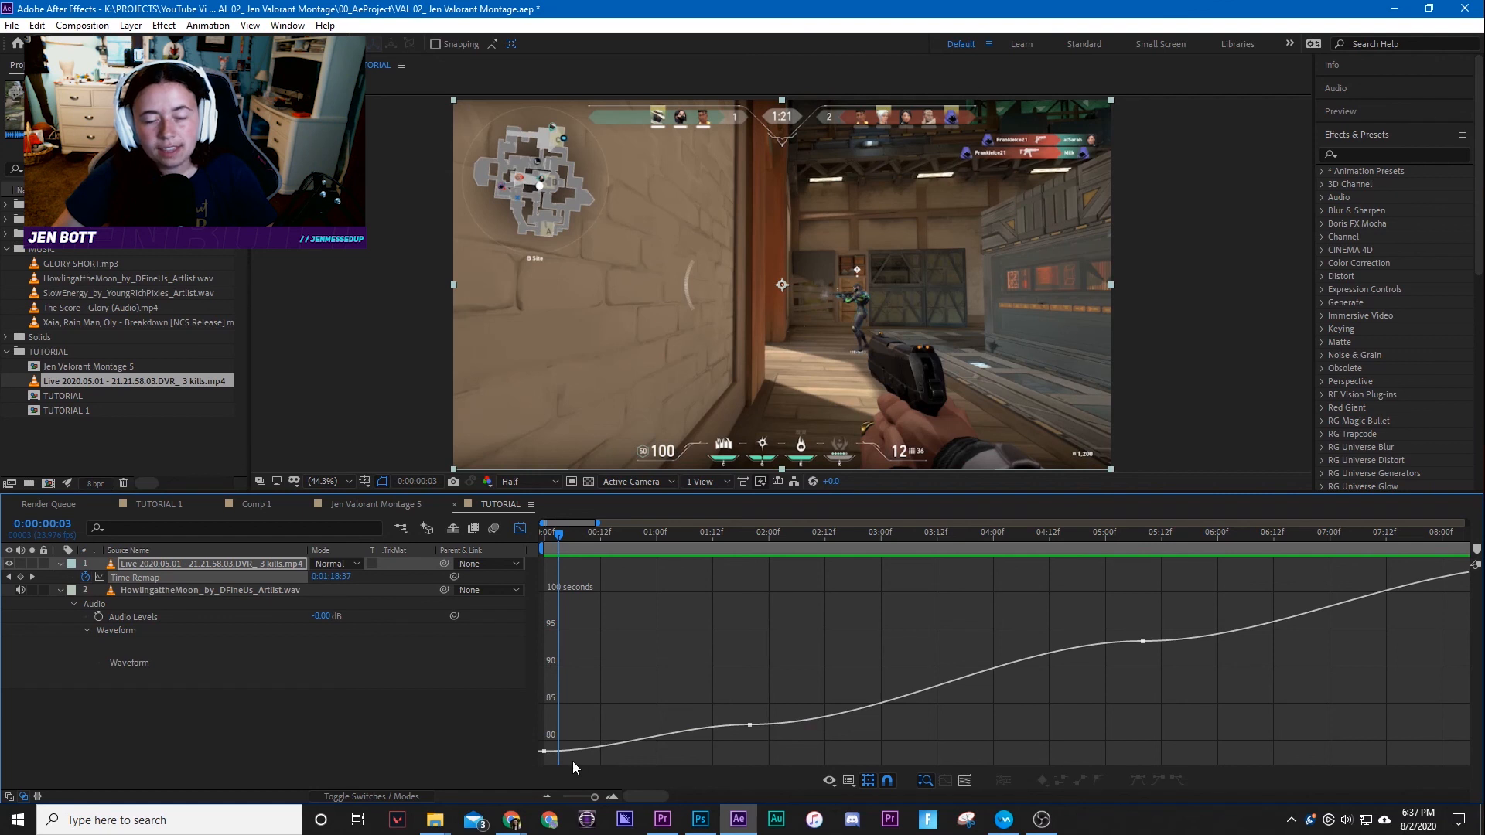
{"action": "mouse_move", "coordinate": [634, 745]}
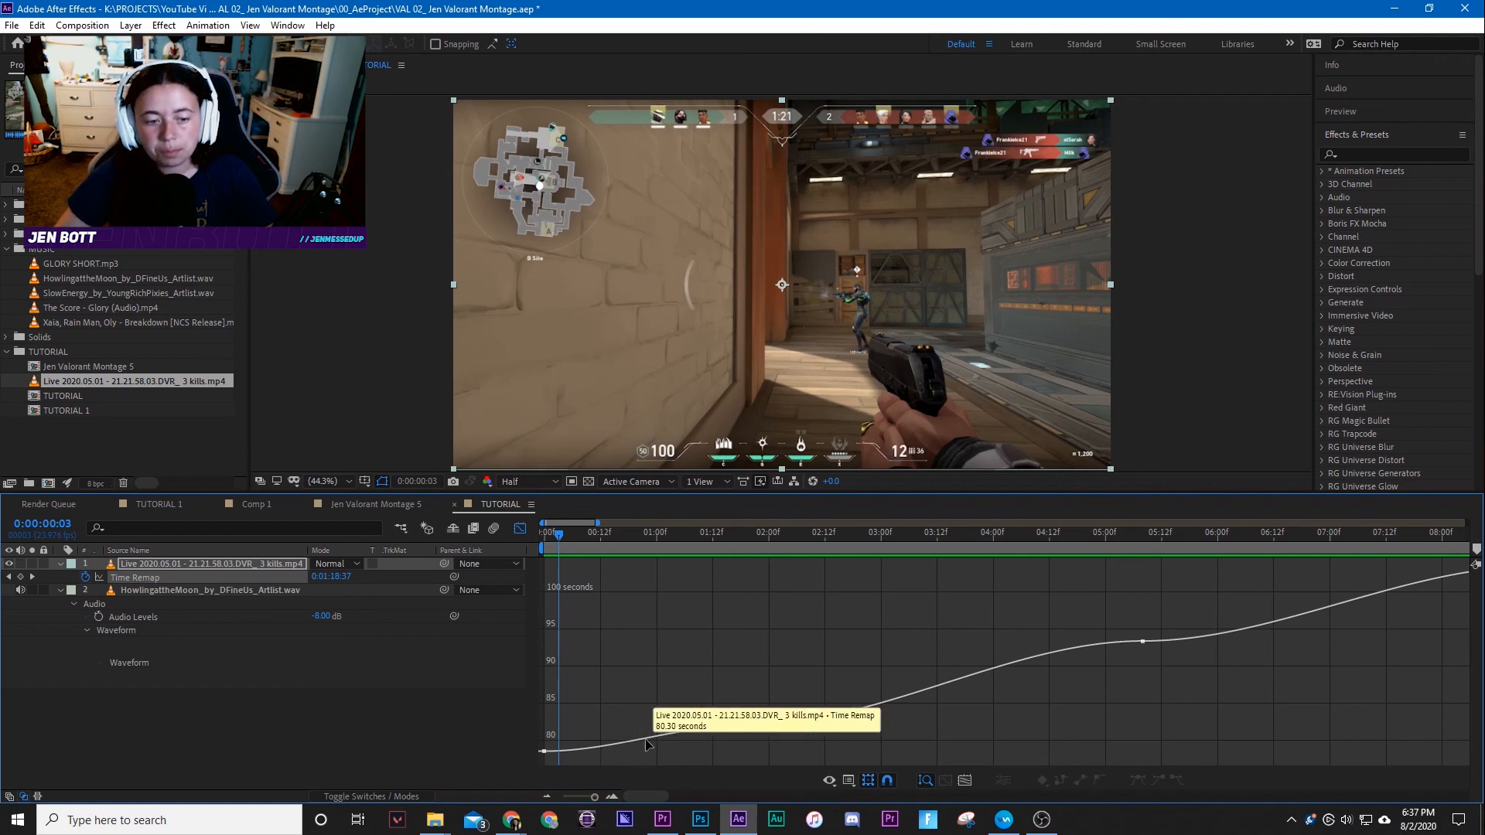
{"action": "left_click_drag", "start_coordinate": [558, 543], "coordinate": [752, 722]}
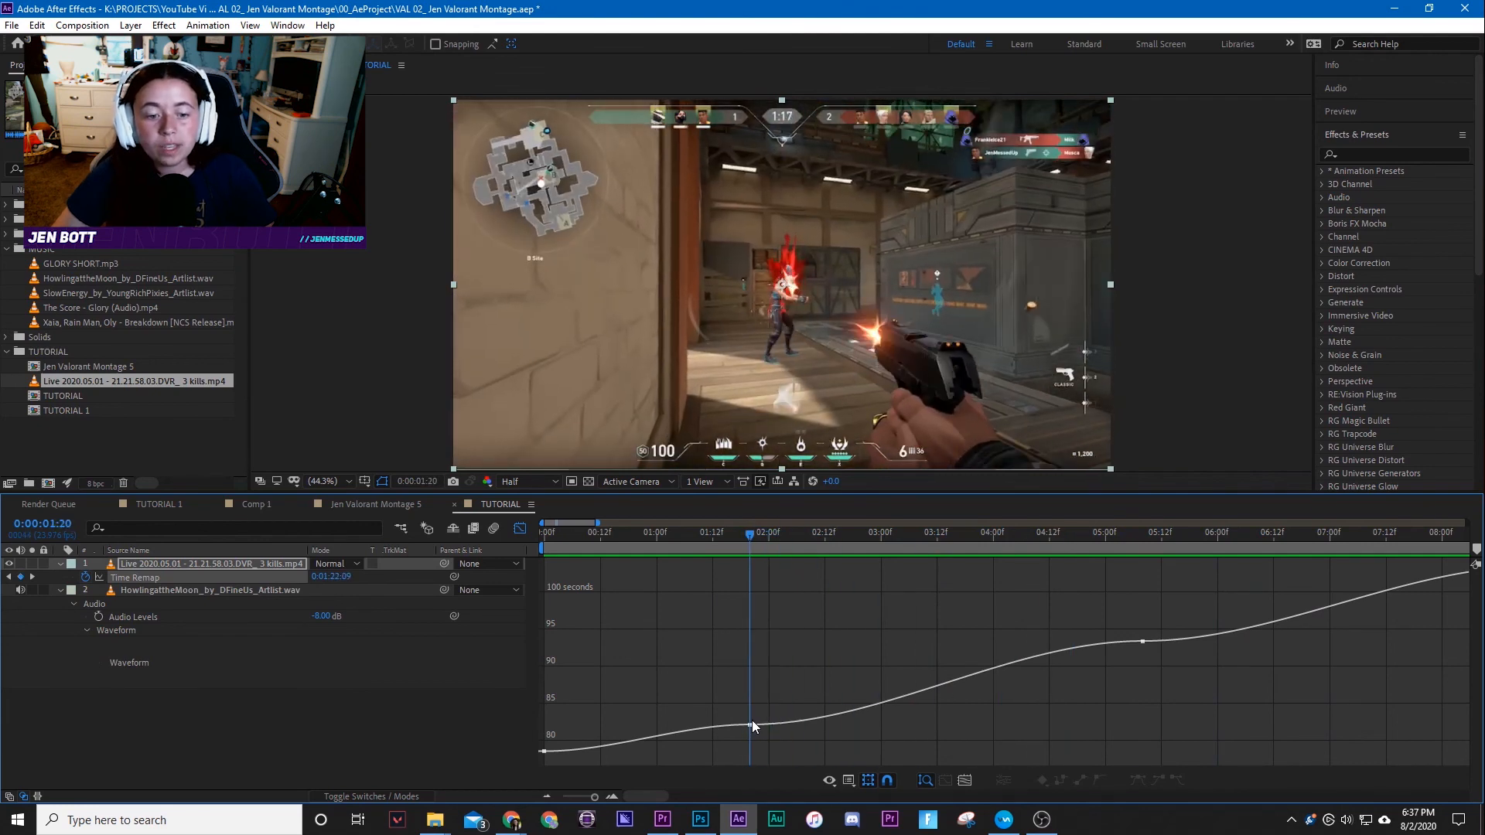
Pull the first kill keyframe's incoming handle nearly straight down so the speed ramps sharply into the kill, and play the ramp from the start.
{"action": "left_click", "coordinate": [751, 725]}
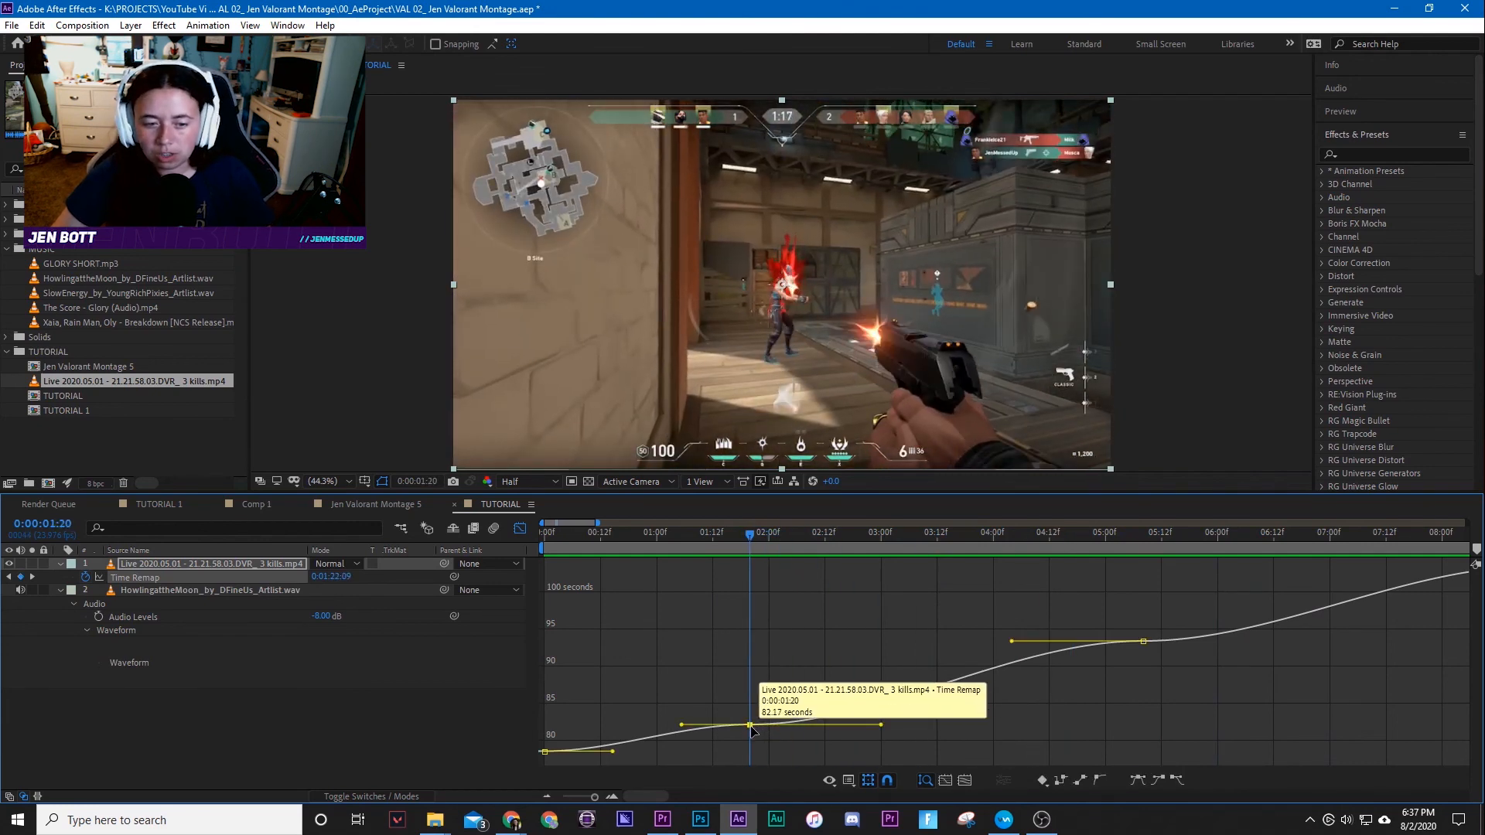
{"action": "left_click_drag", "start_coordinate": [680, 725], "coordinate": [685, 729]}
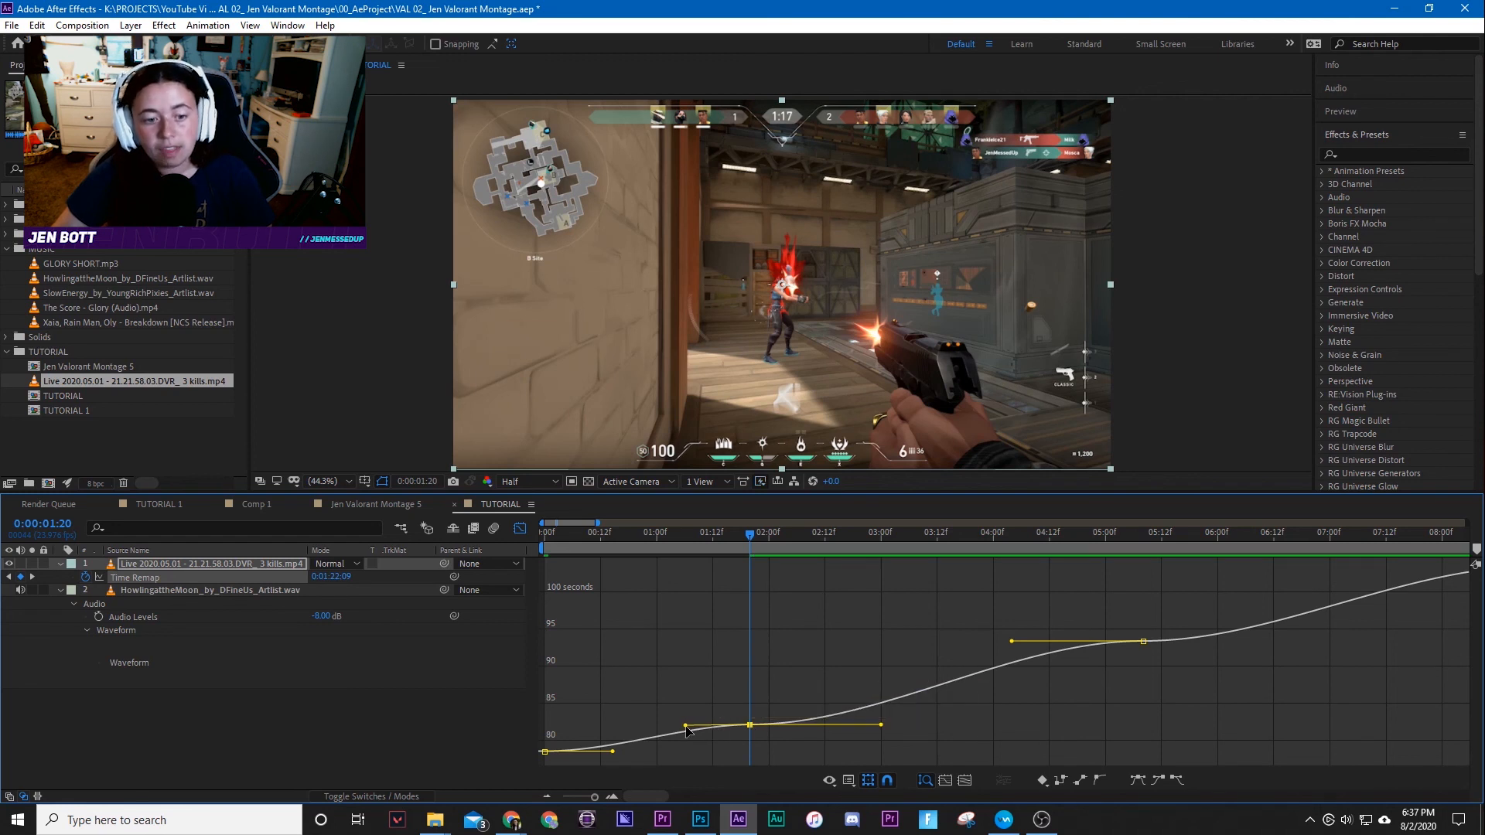
{"action": "left_click_drag", "start_coordinate": [686, 728], "coordinate": [763, 747]}
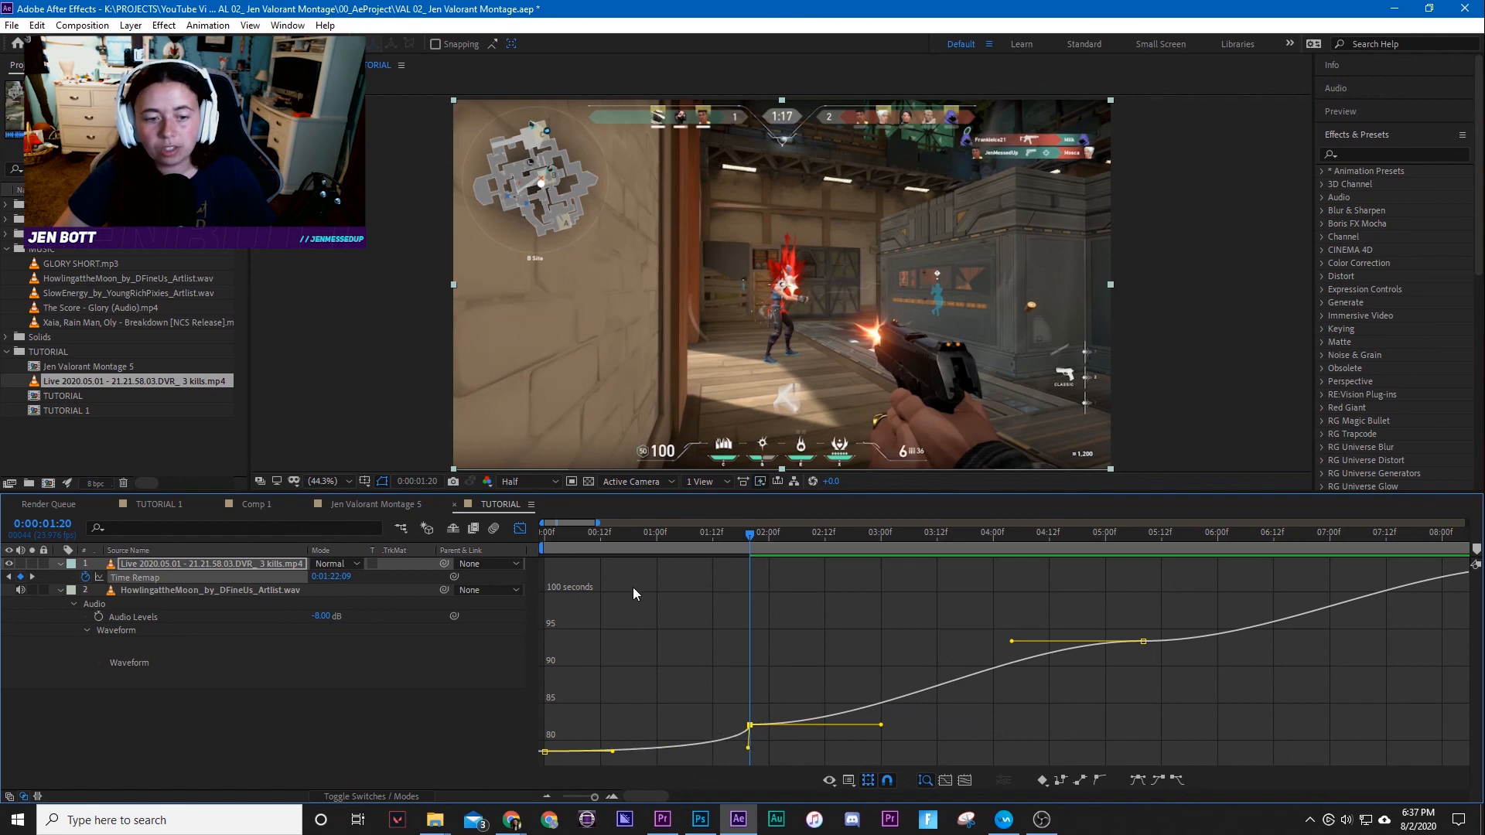
{"action": "left_click_drag", "start_coordinate": [592, 531], "coordinate": [543, 582]}
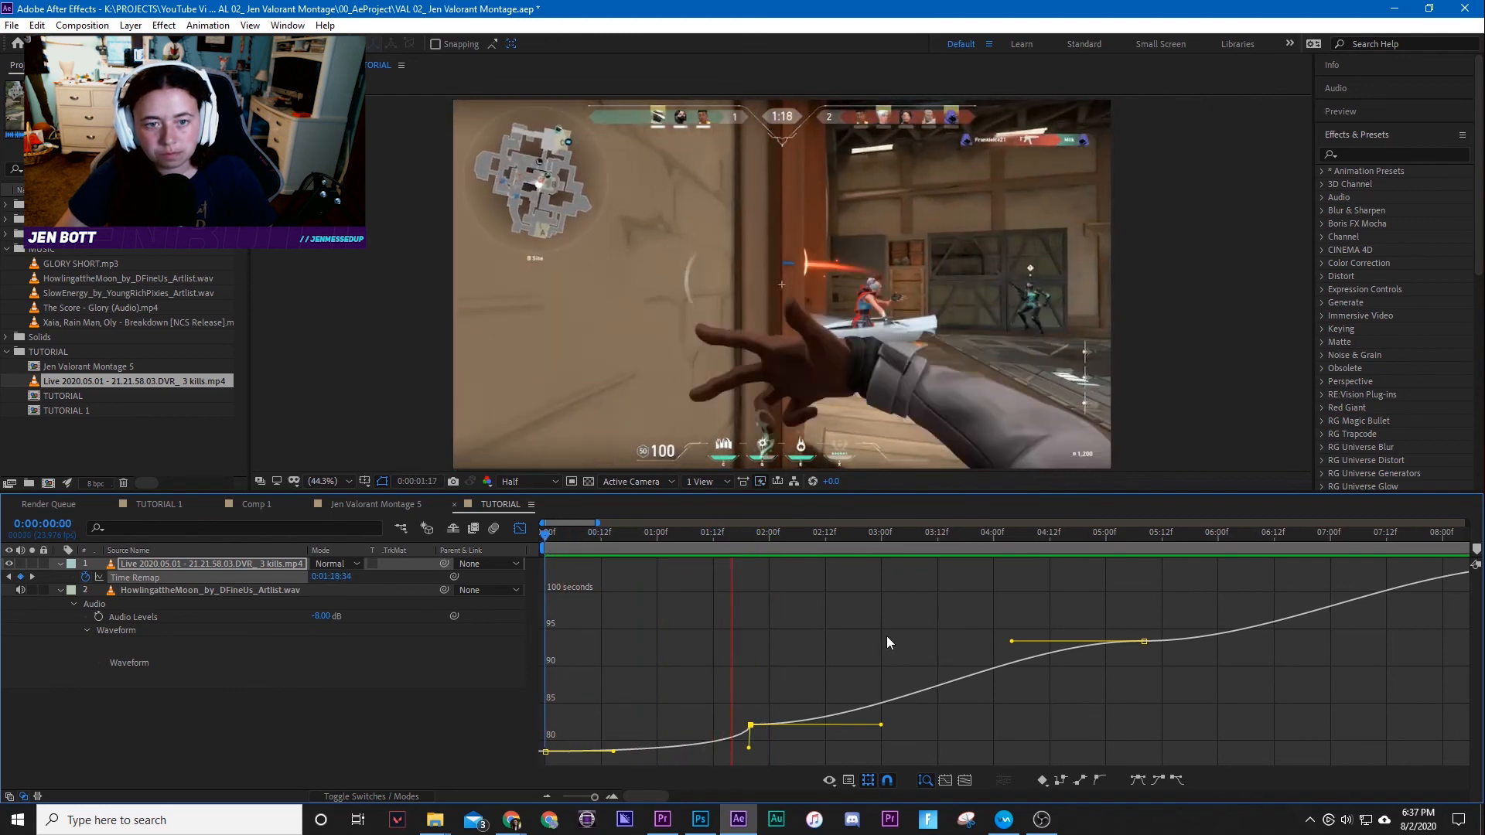
{"action": "left_click_drag", "start_coordinate": [665, 540], "coordinate": [560, 566]}
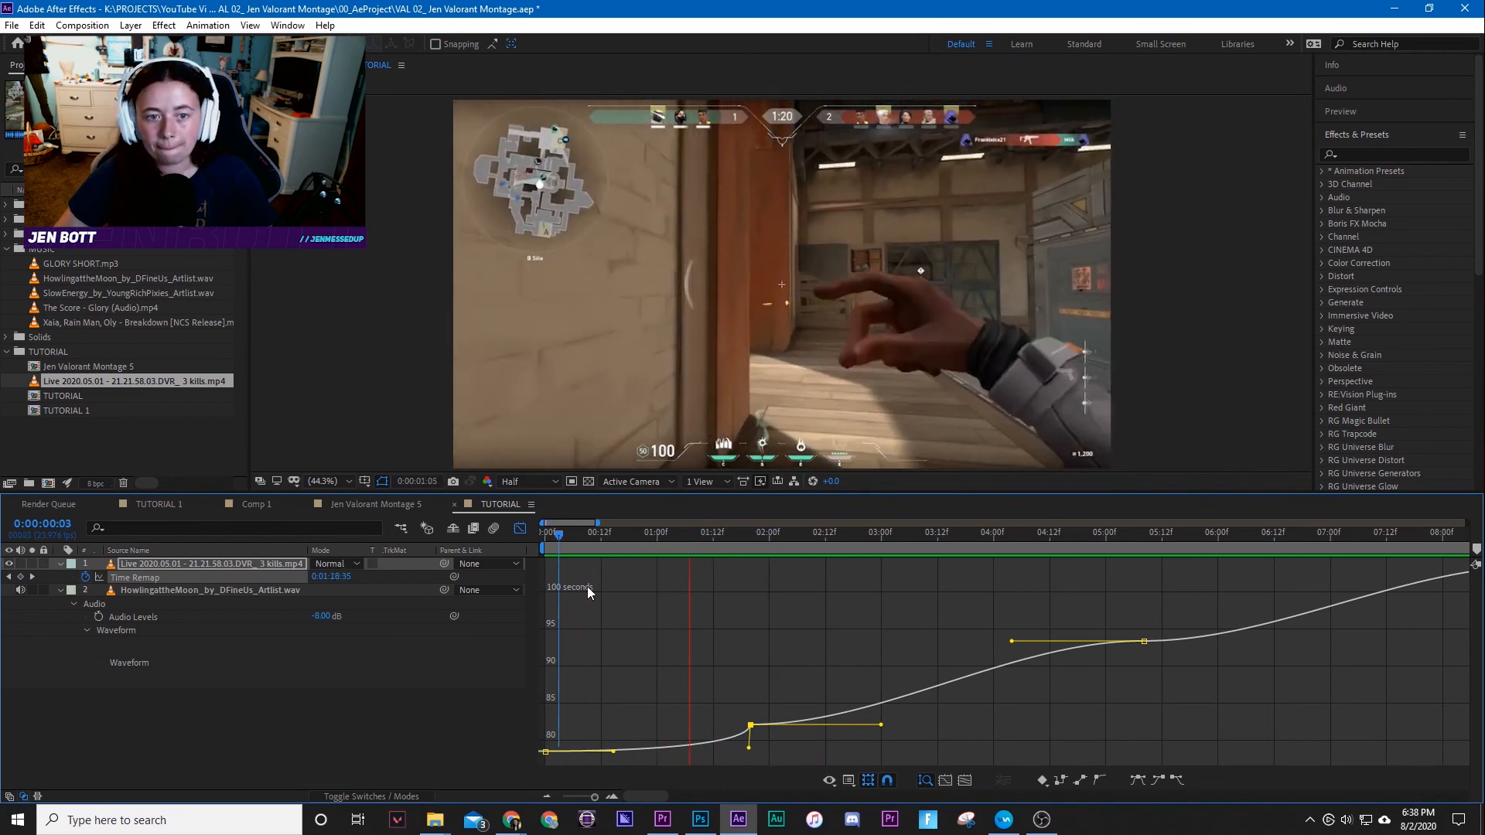
Pull the incoming handles of the second and third kill keyframes nearly straight down below their keyframes to steepen the curve into each kill.
{"action": "left_click_drag", "start_coordinate": [559, 534], "coordinate": [956, 582]}
{"action": "scroll", "coordinate": [1035, 656], "scroll_direction": "down", "scroll_amount": 3}
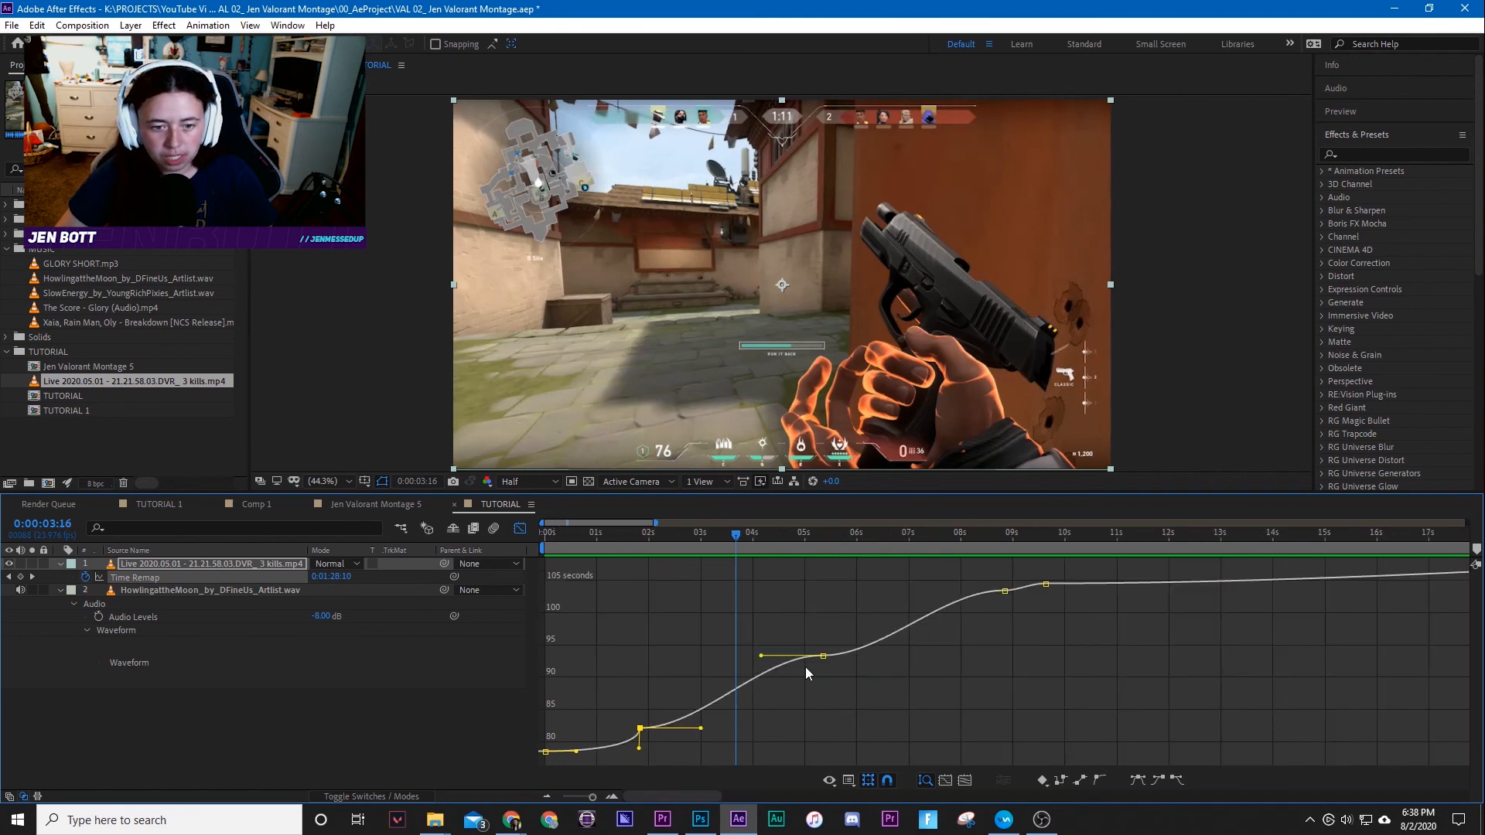
{"action": "left_click", "coordinate": [823, 656]}
{"action": "left_click_drag", "start_coordinate": [769, 661], "coordinate": [861, 701]}
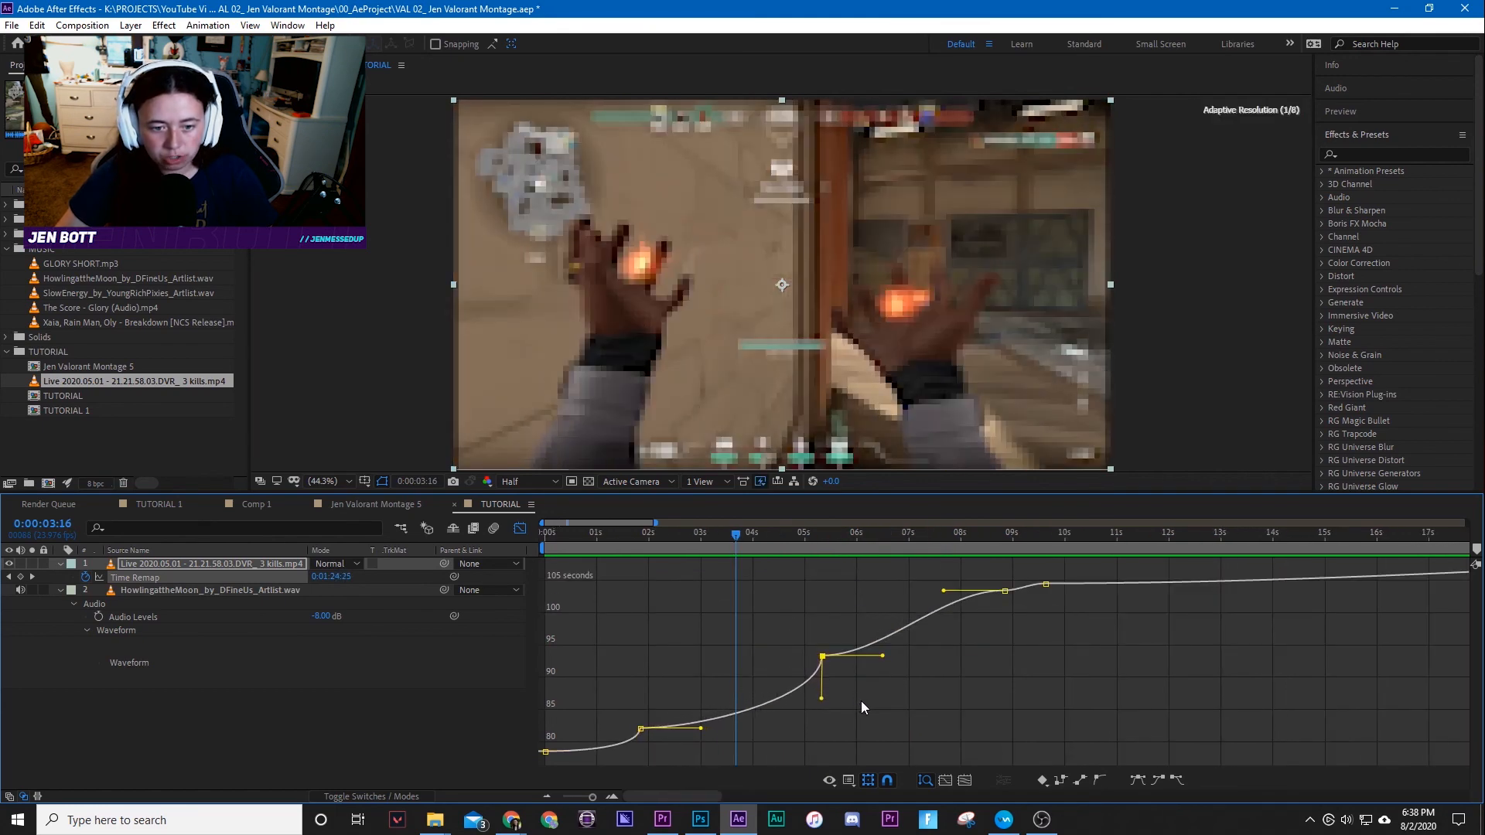
{"action": "left_click", "coordinate": [1004, 590]}
{"action": "left_click_drag", "start_coordinate": [944, 593], "coordinate": [1023, 628]}
Play the ramped clip from the start, and replay the section from 0:00:06:23 through the third kill.
{"action": "left_click_drag", "start_coordinate": [701, 536], "coordinate": [541, 567]}
{"action": "key", "text": "space"}
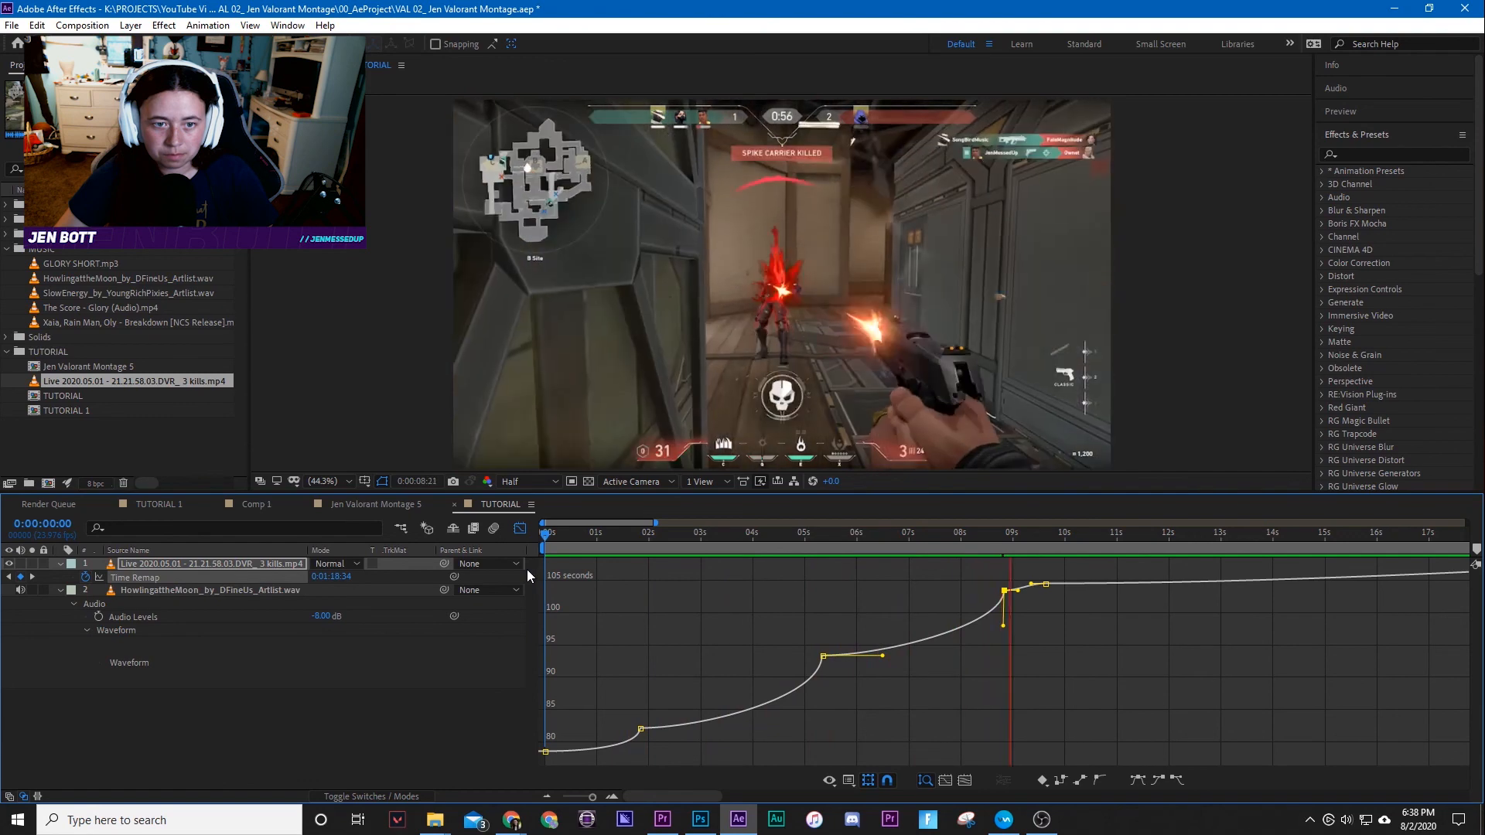
{"action": "left_click", "coordinate": [922, 532]}
{"action": "left_click", "coordinate": [908, 535]}
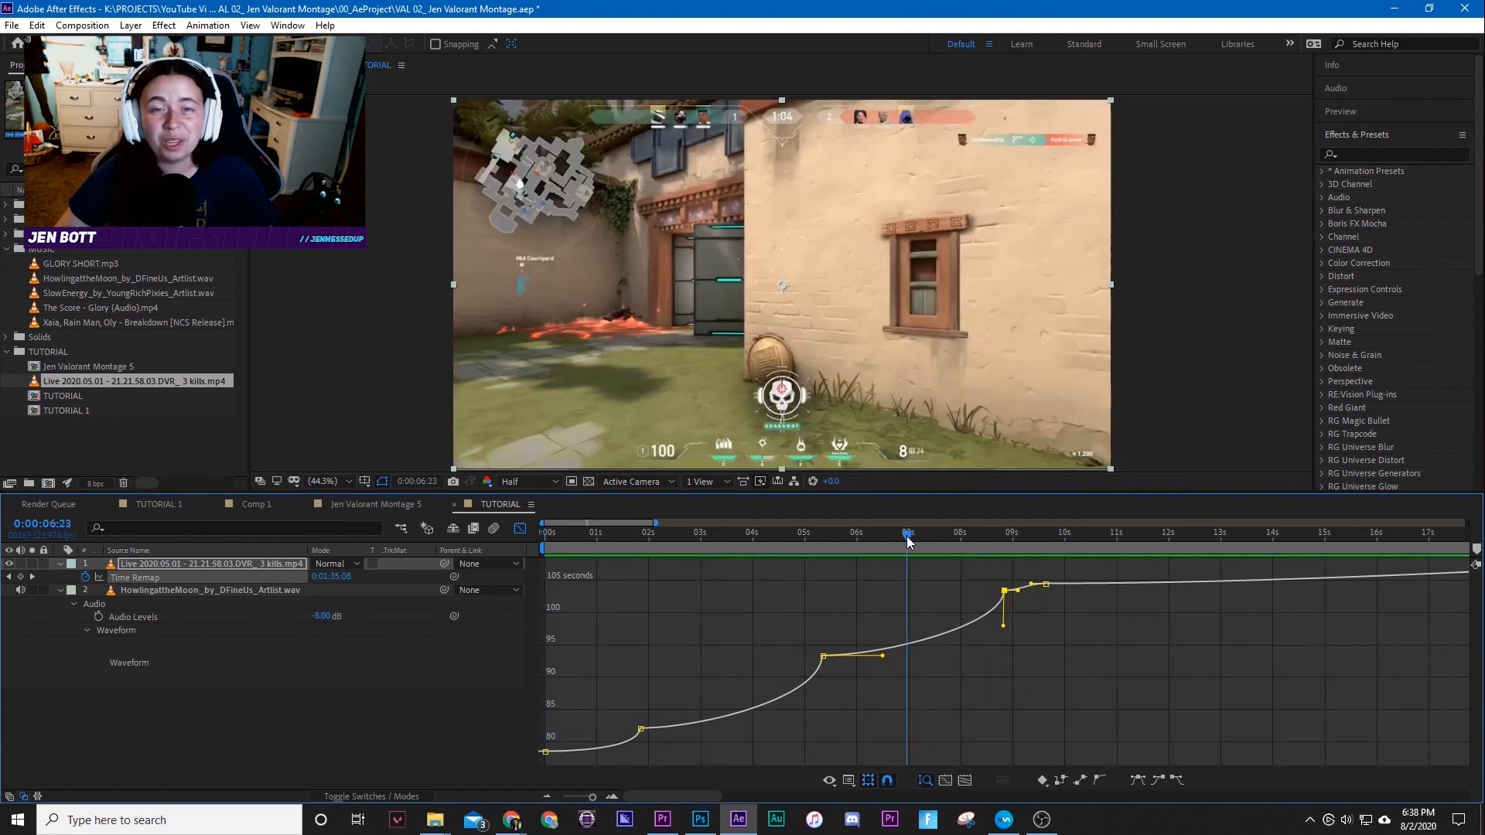
{"action": "key", "text": "space"}
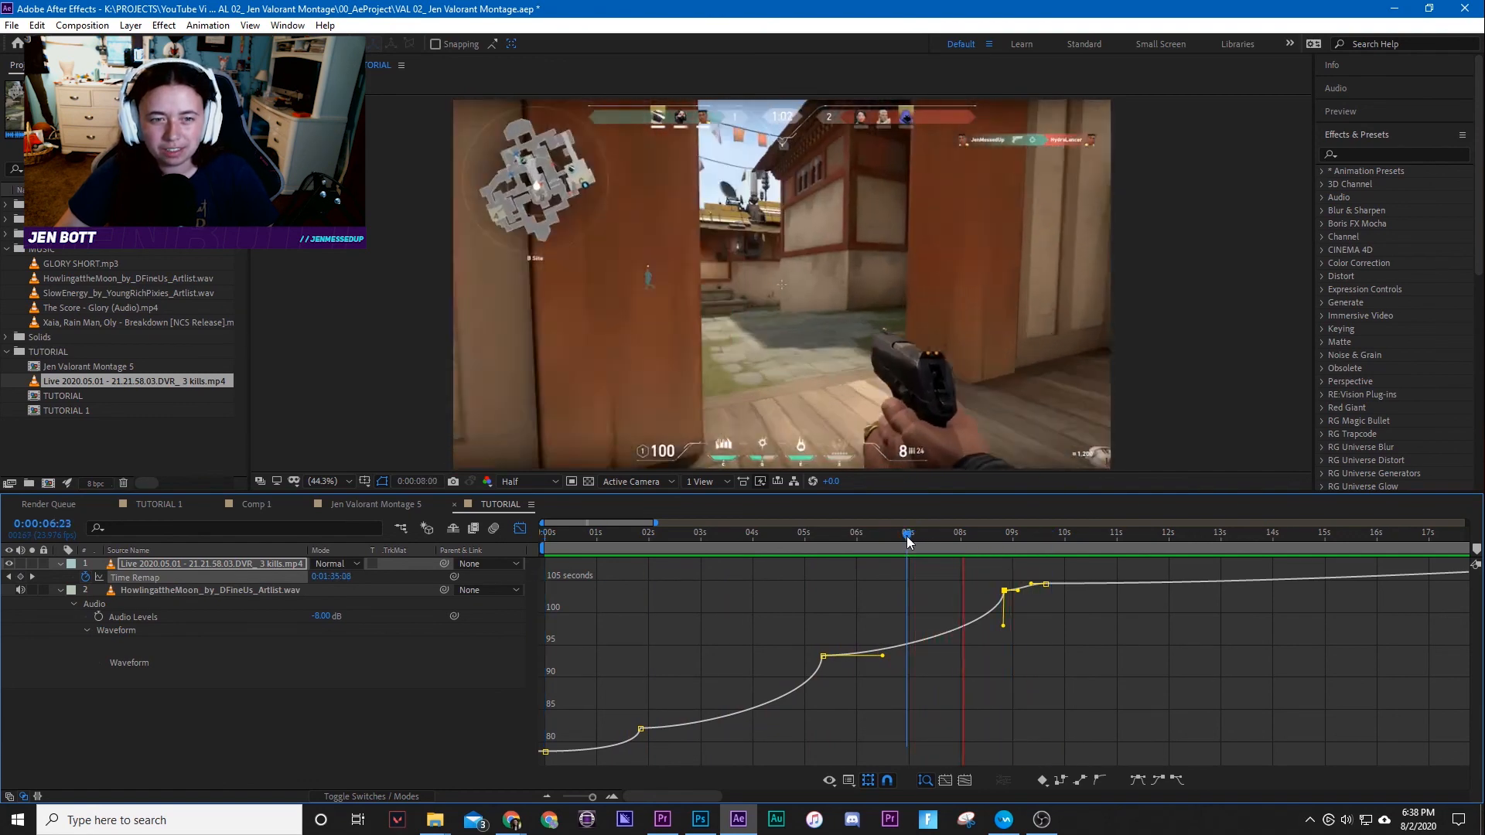
{"action": "left_click", "coordinate": [959, 535]}
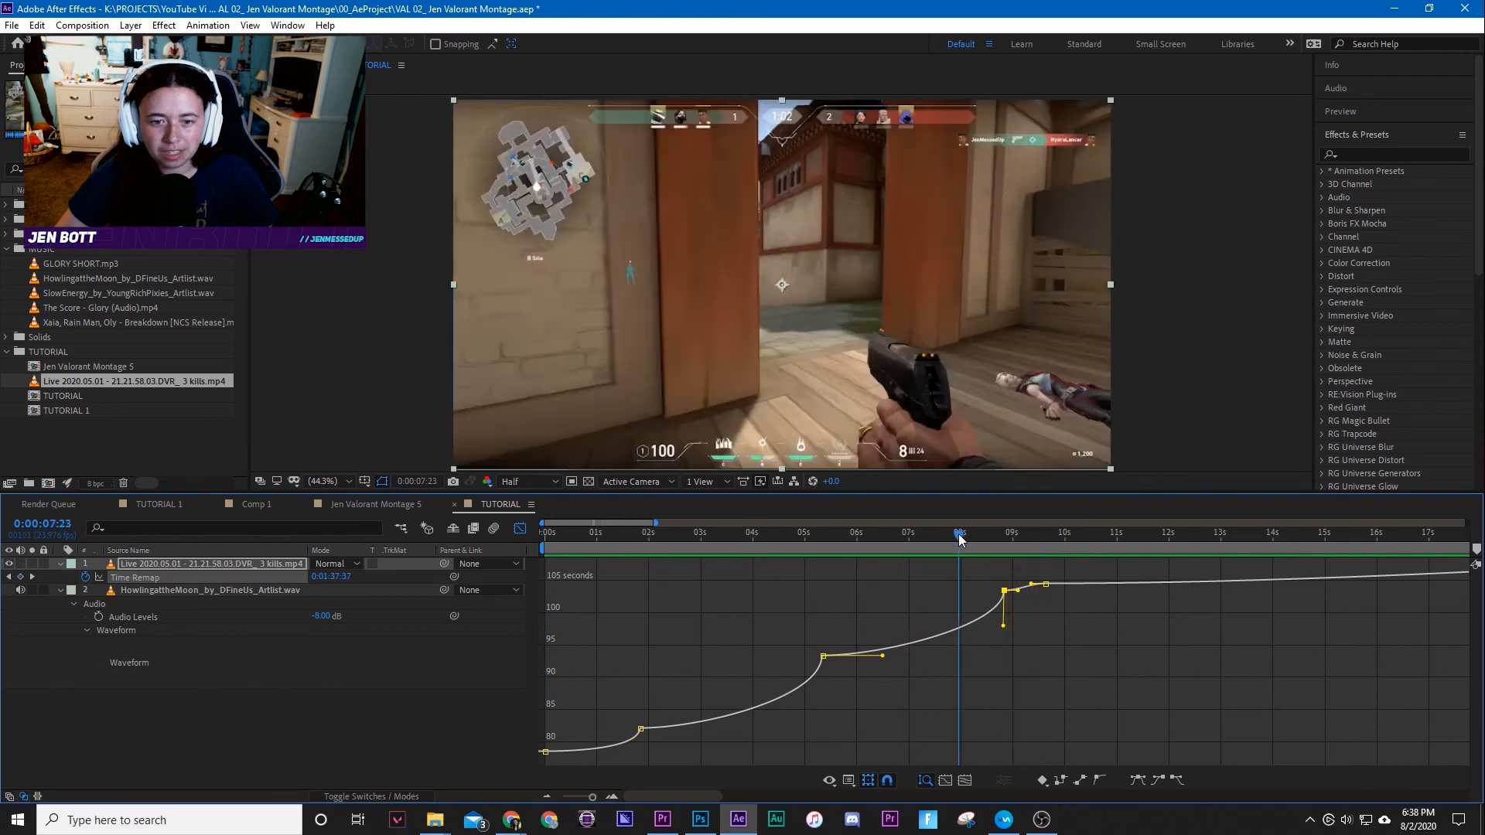
{"action": "left_click_drag", "start_coordinate": [959, 539], "coordinate": [1011, 547]}
{"action": "left_click", "coordinate": [953, 549]}
{"action": "key", "text": "space"}
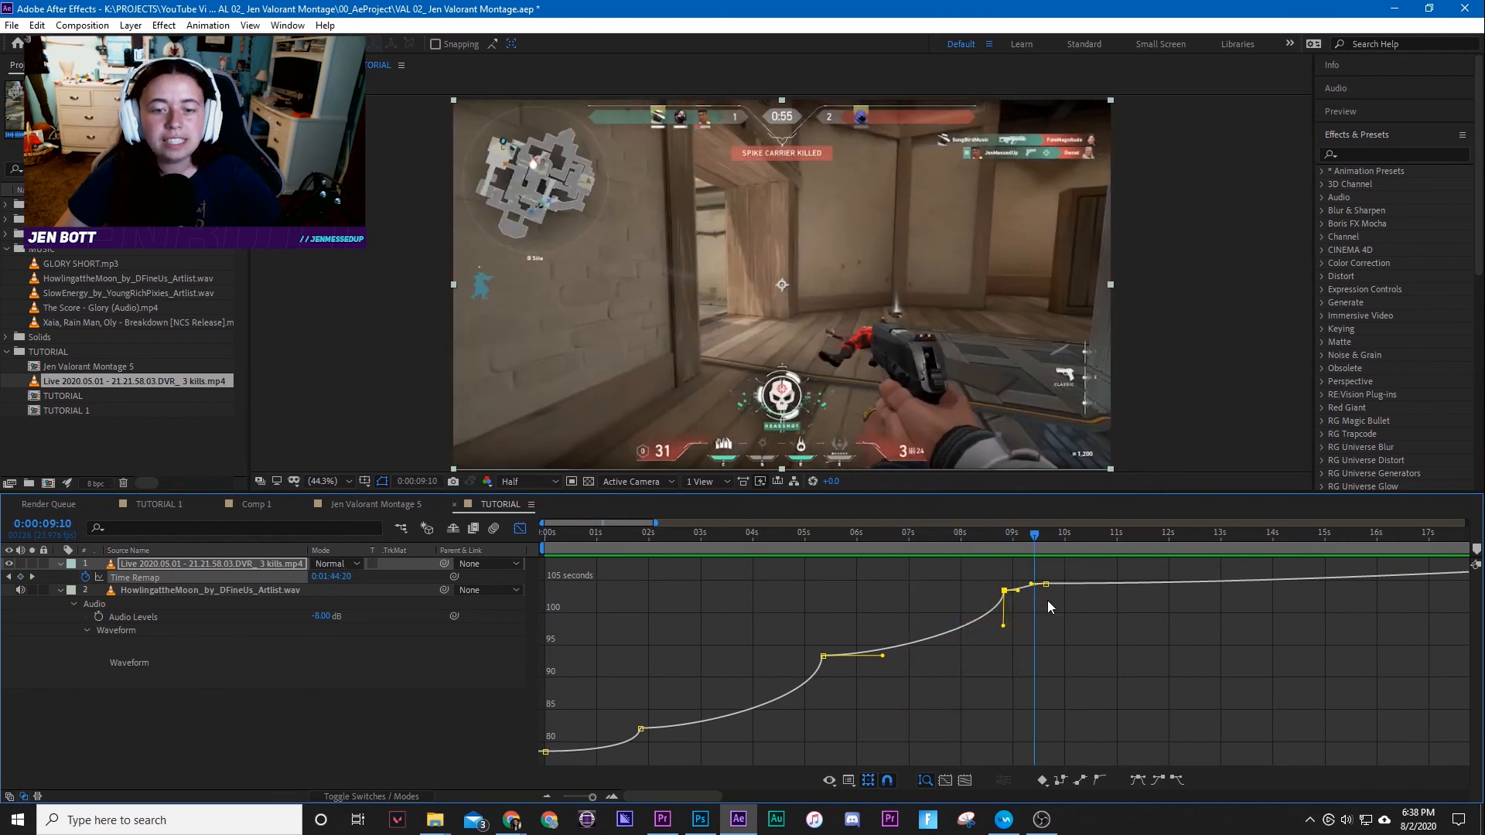
Bend the last Time Remap keyframe's incoming handle down beneath it, play the ending from 0:00:07:22, and return to the start.
{"action": "scroll", "coordinate": [1042, 615], "scroll_direction": "up", "scroll_amount": 5}
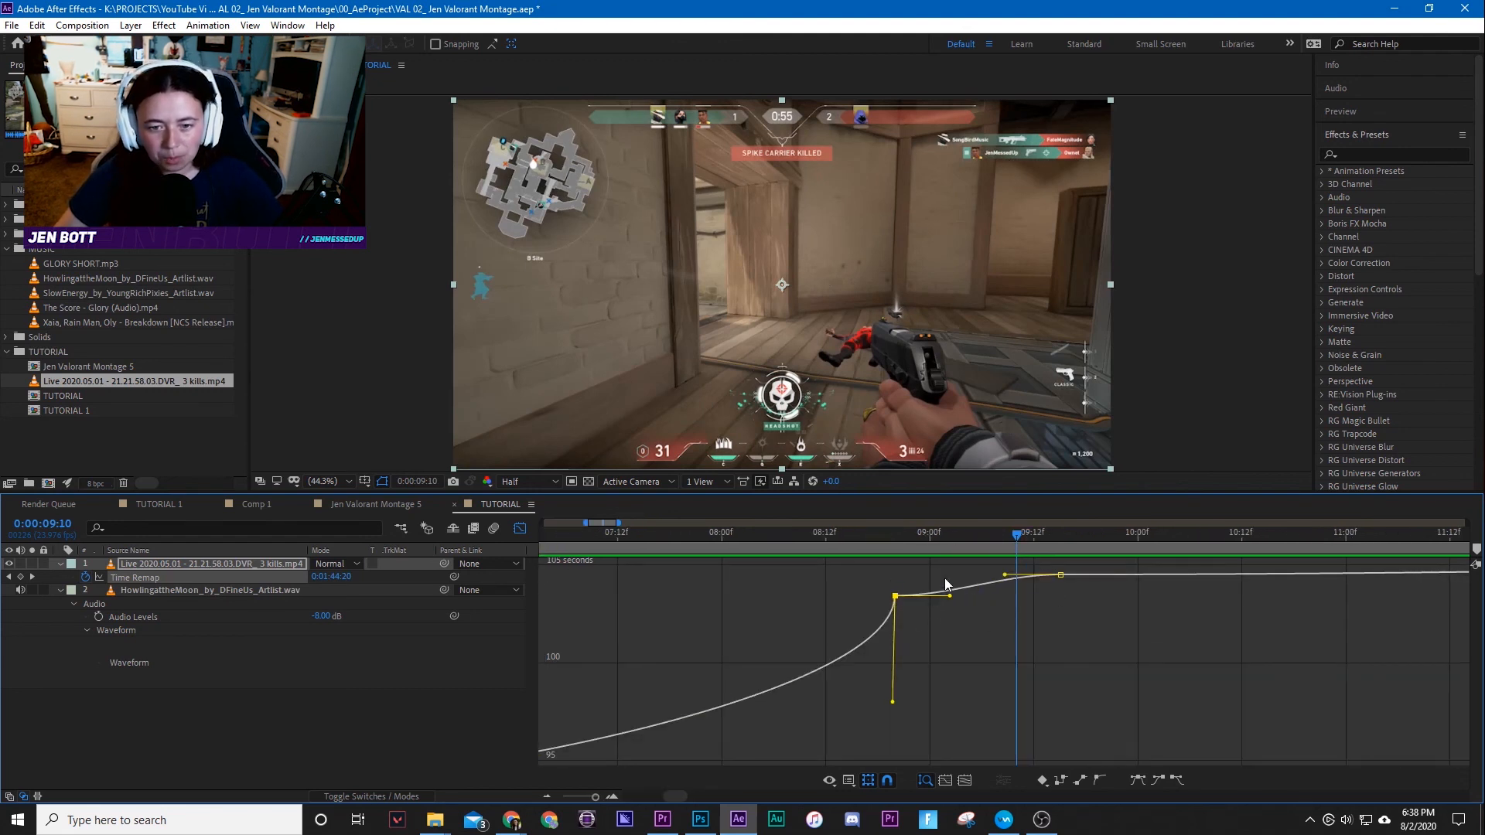
{"action": "left_click_drag", "start_coordinate": [1005, 577], "coordinate": [1060, 586]}
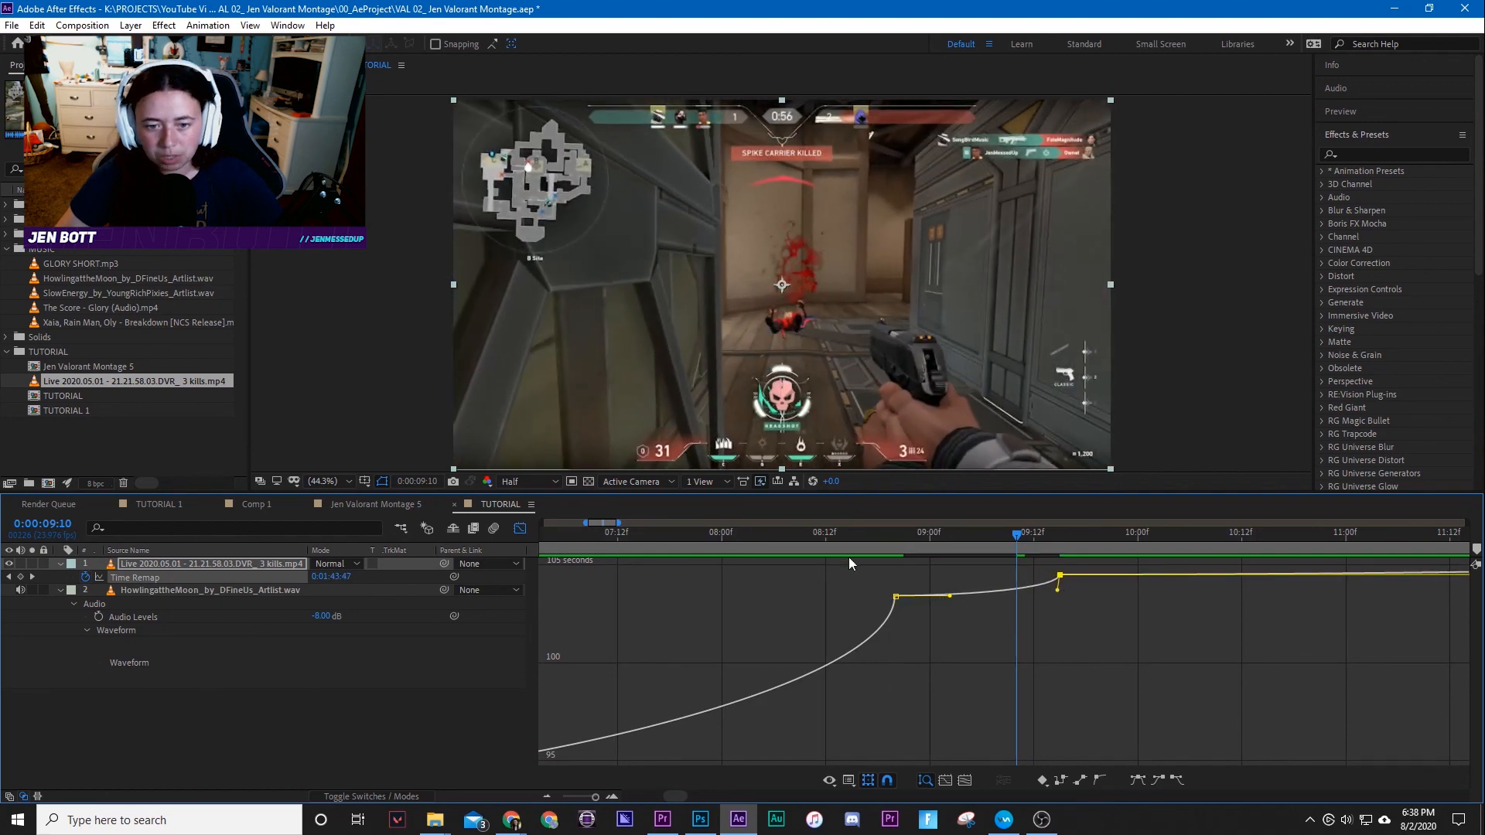
{"action": "left_click_drag", "start_coordinate": [889, 527], "coordinate": [705, 600]}
{"action": "scroll", "coordinate": [767, 612], "scroll_direction": "down", "scroll_amount": 2}
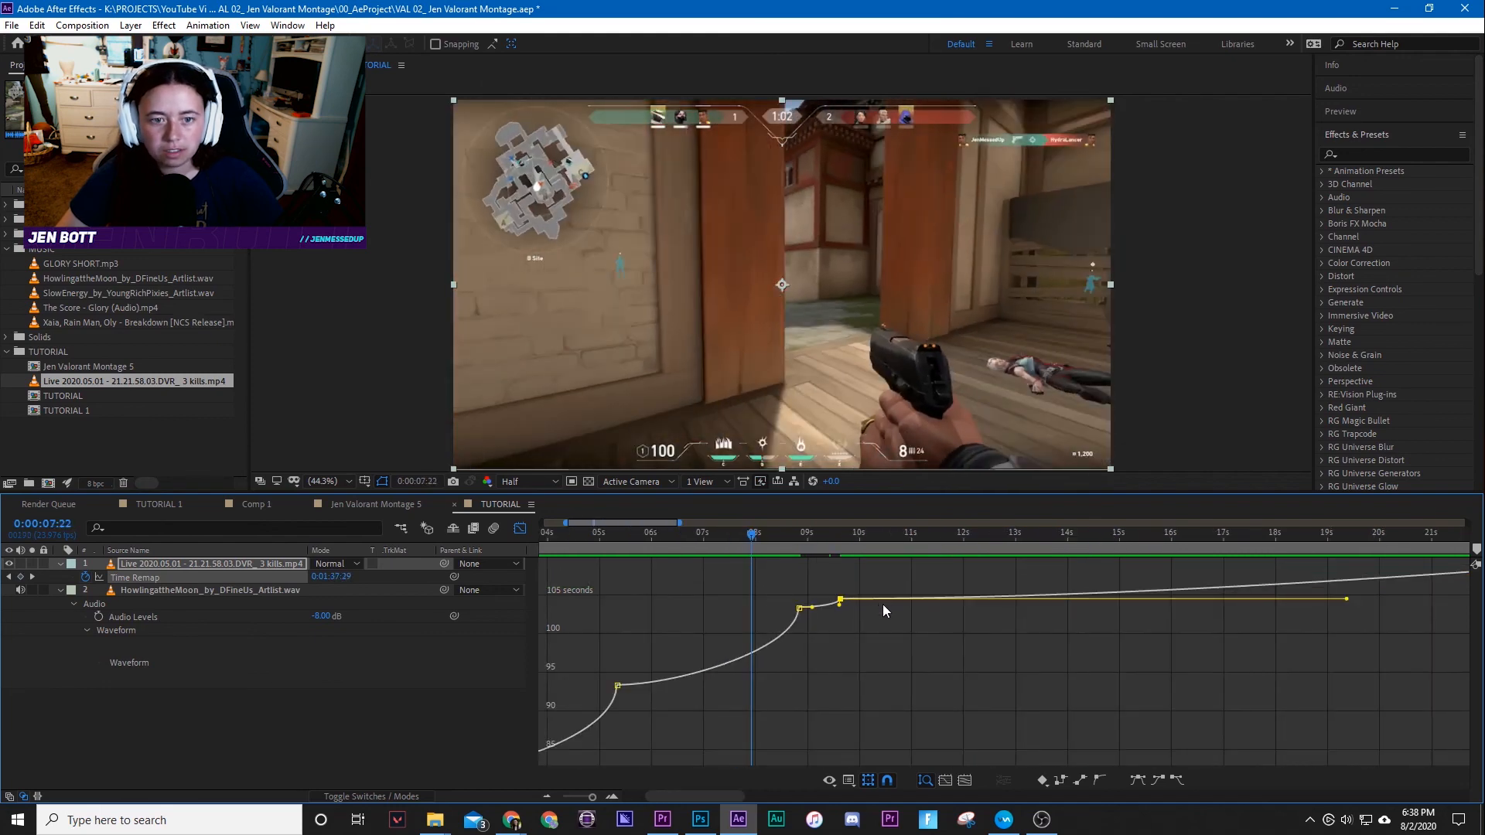
{"action": "key", "text": "space"}
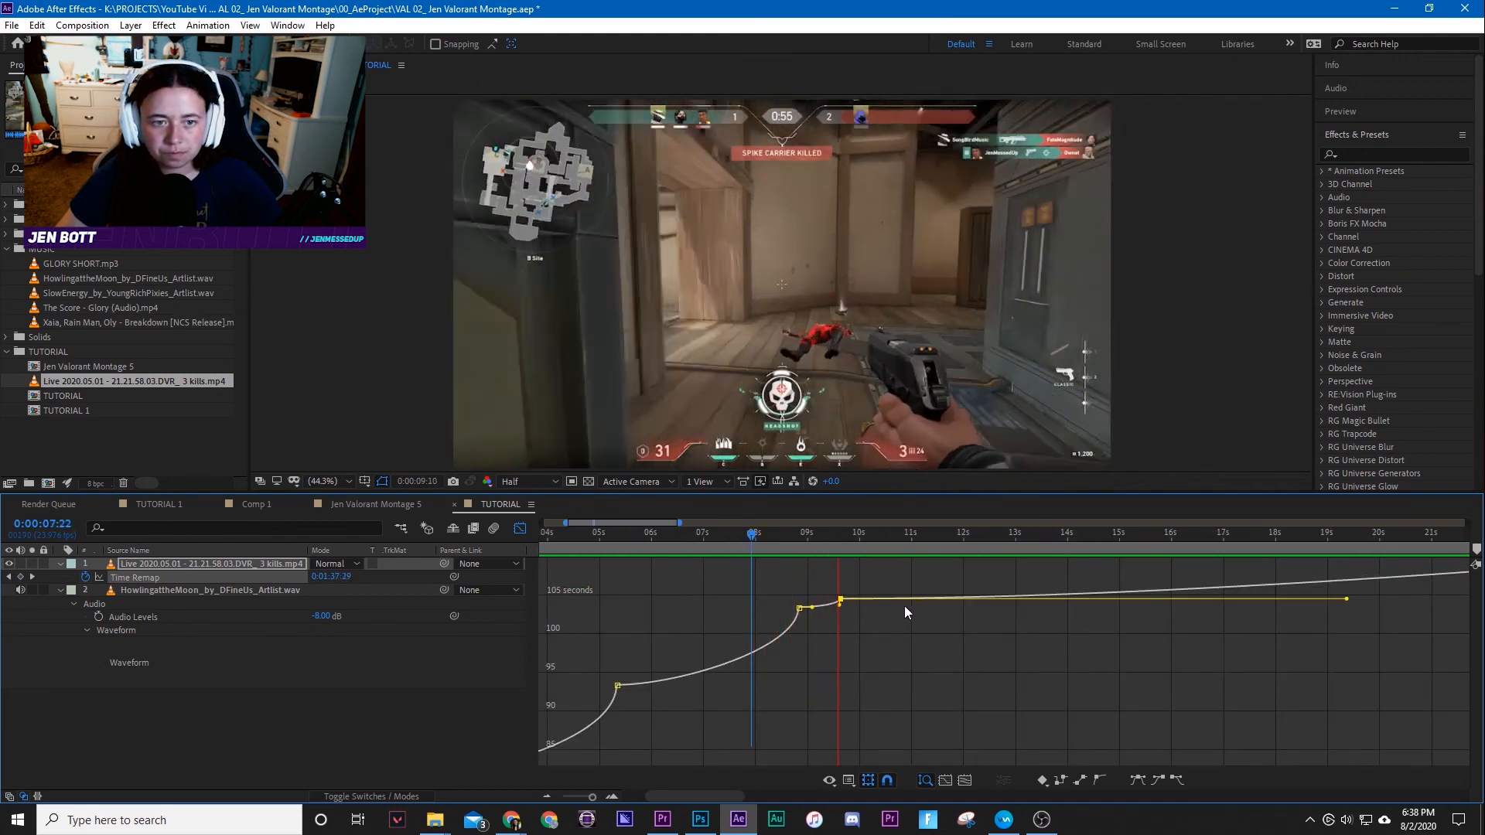
{"action": "key", "text": "space"}
{"action": "scroll", "coordinate": [822, 655], "scroll_direction": "down", "scroll_amount": 2}
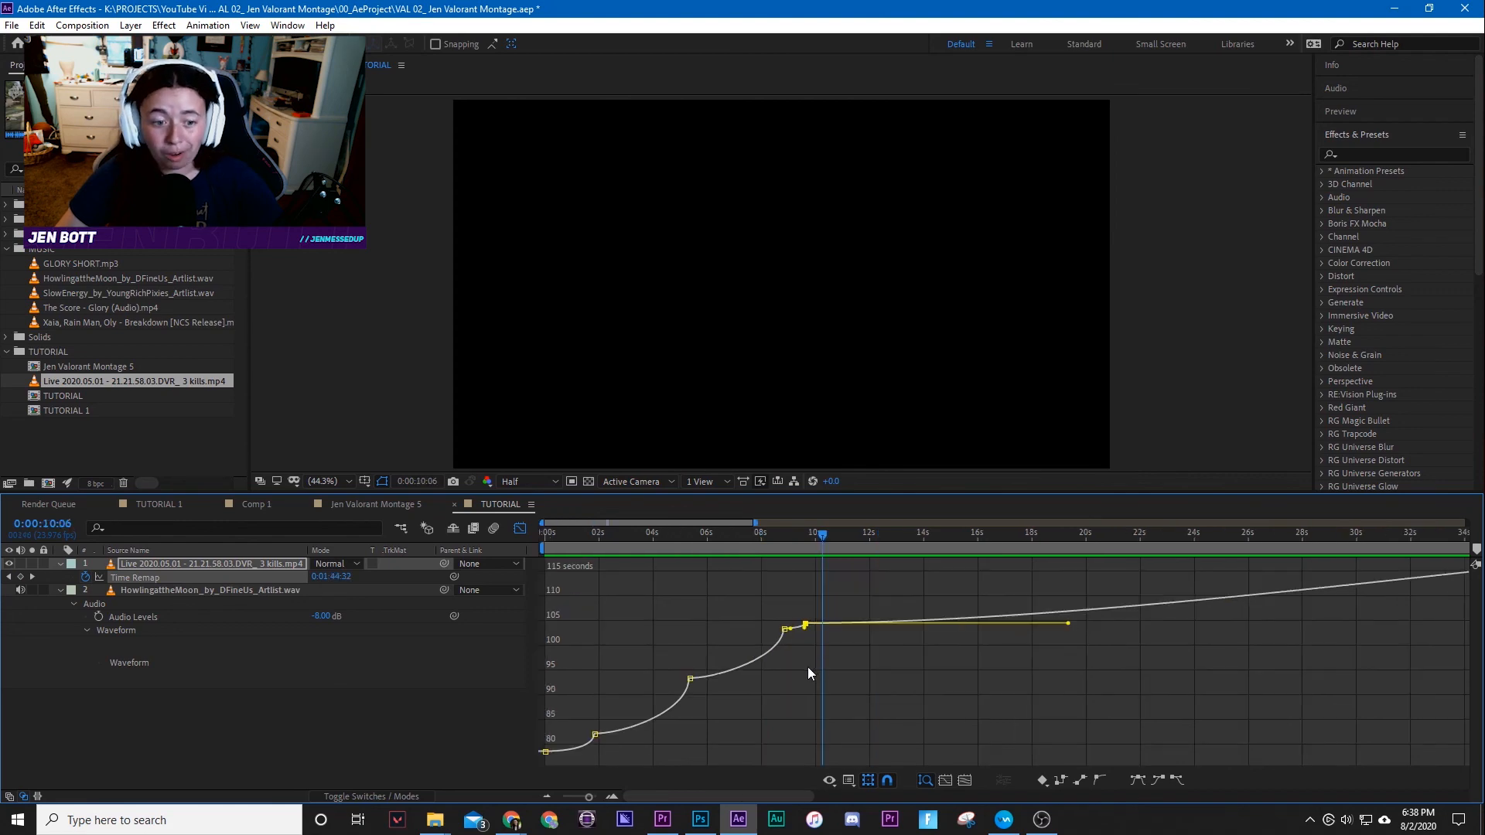
{"action": "left_click_drag", "start_coordinate": [658, 537], "coordinate": [508, 539]}
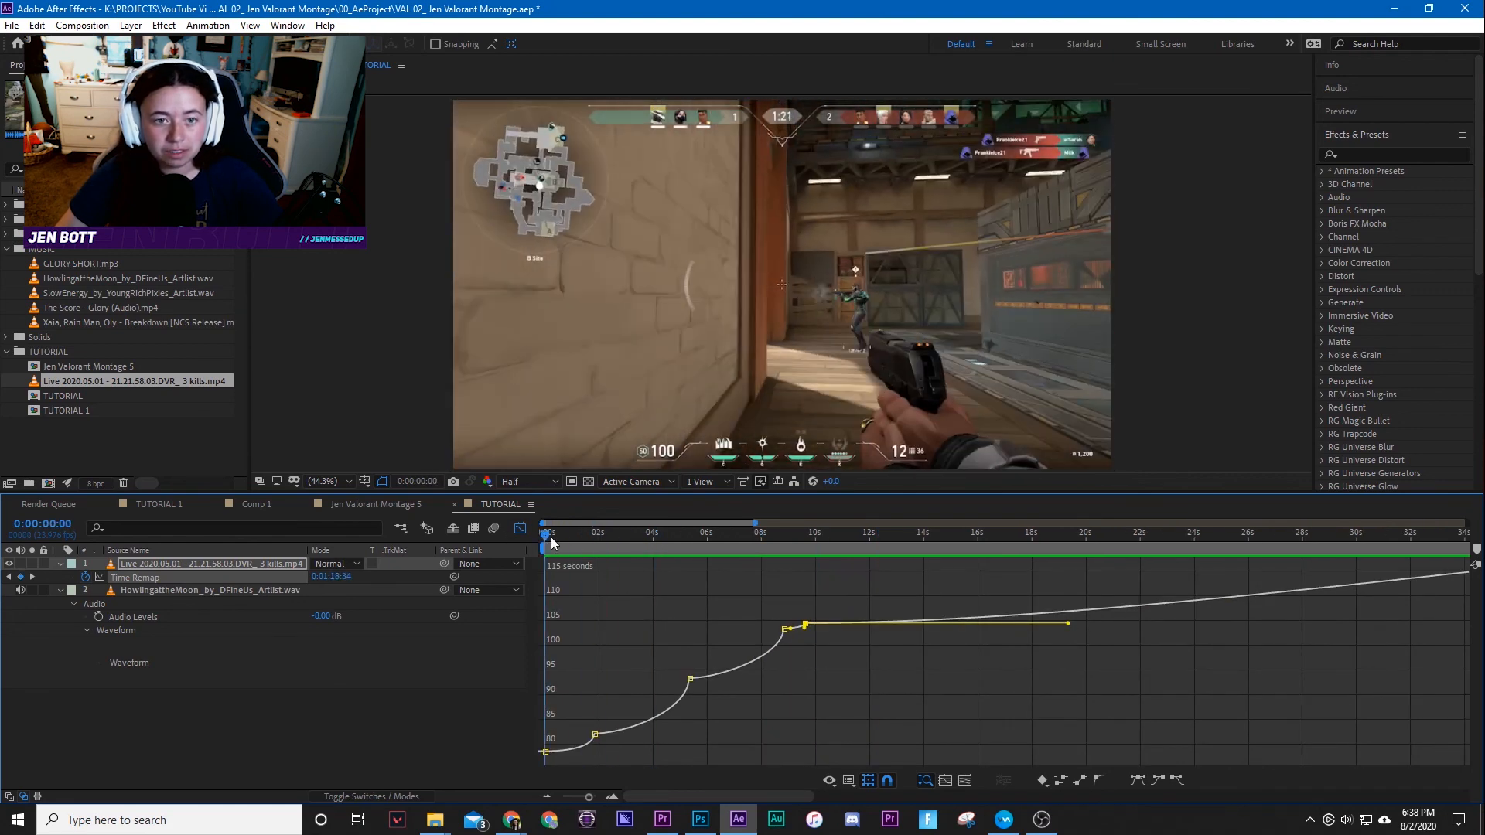